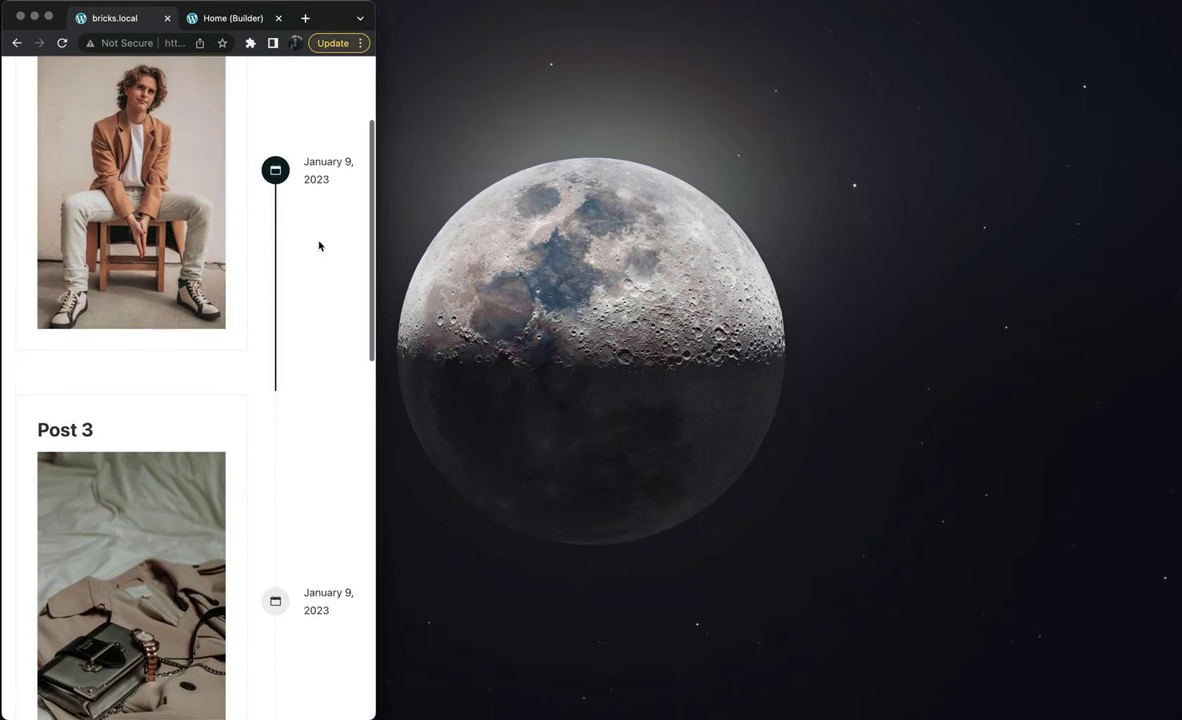
scroll(319, 246, "down", 10)
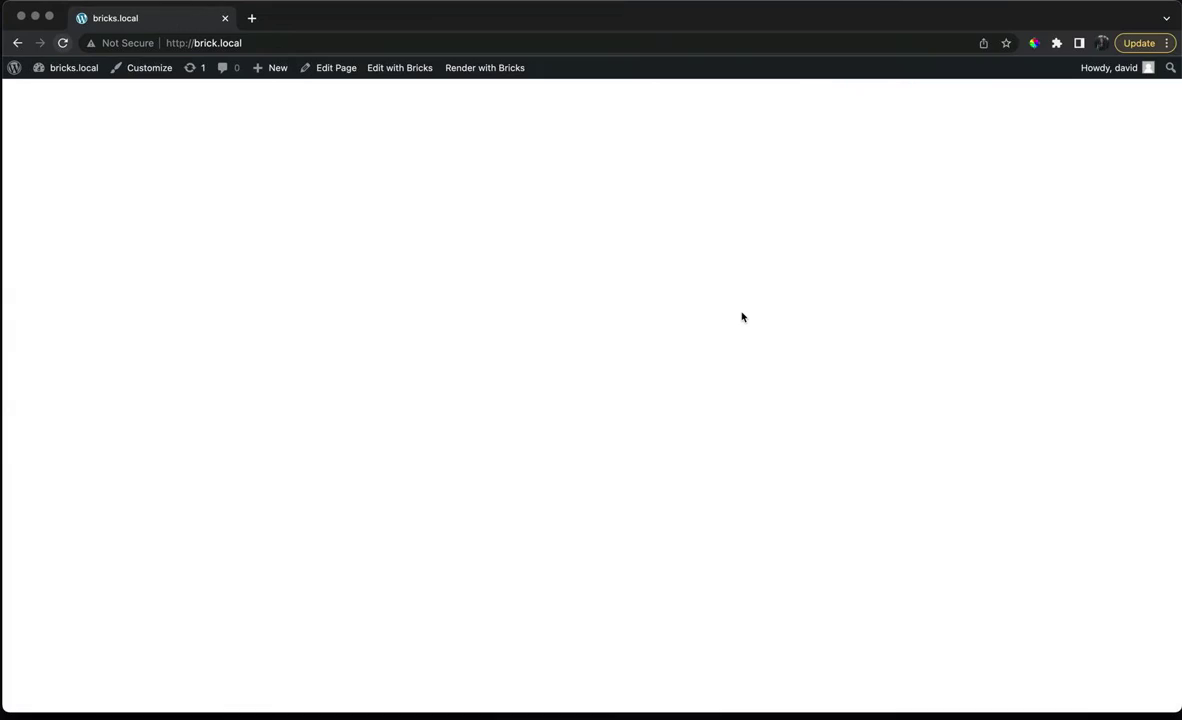
Step: Open the blank home page in the Bricks builder and add a Content Timeline element to the section's container
left_click(405, 73)
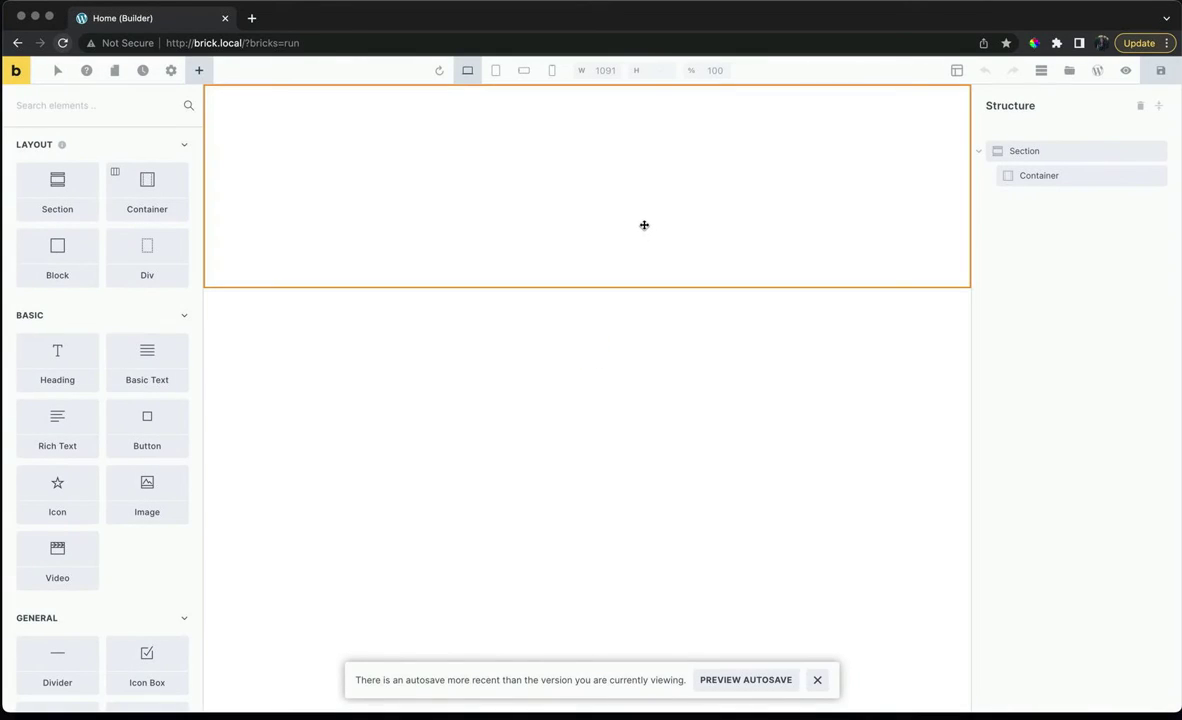
left_click(642, 183)
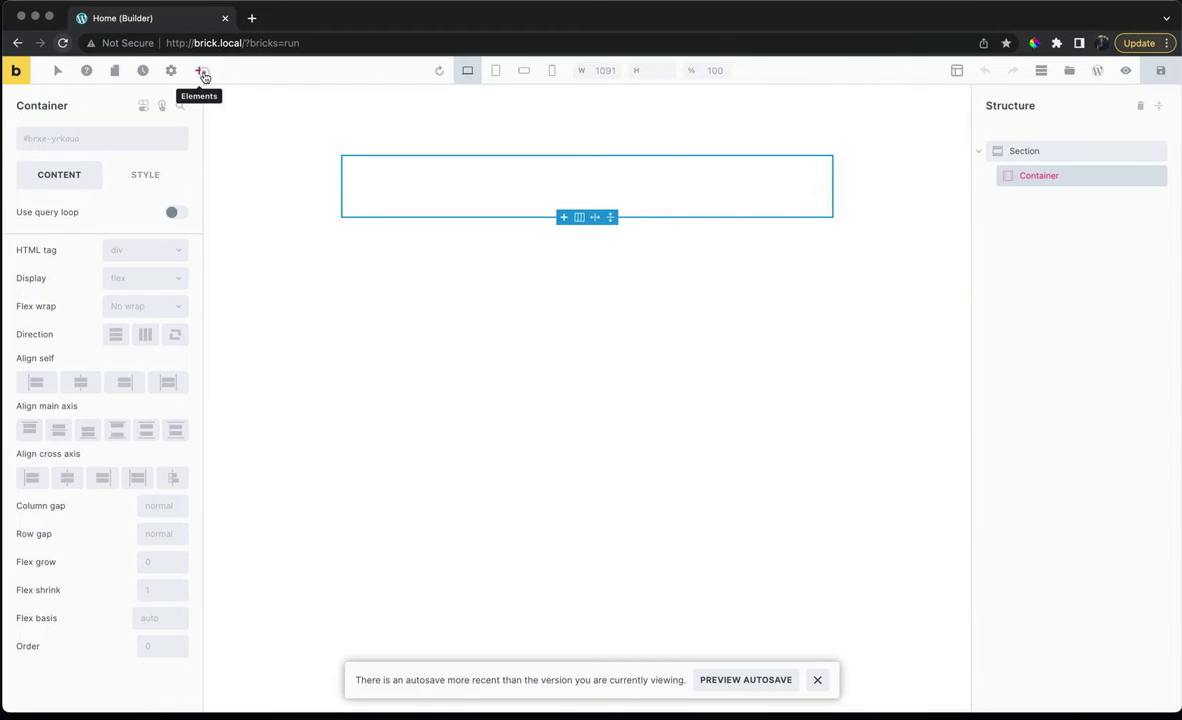
left_click(201, 74)
type("timel")
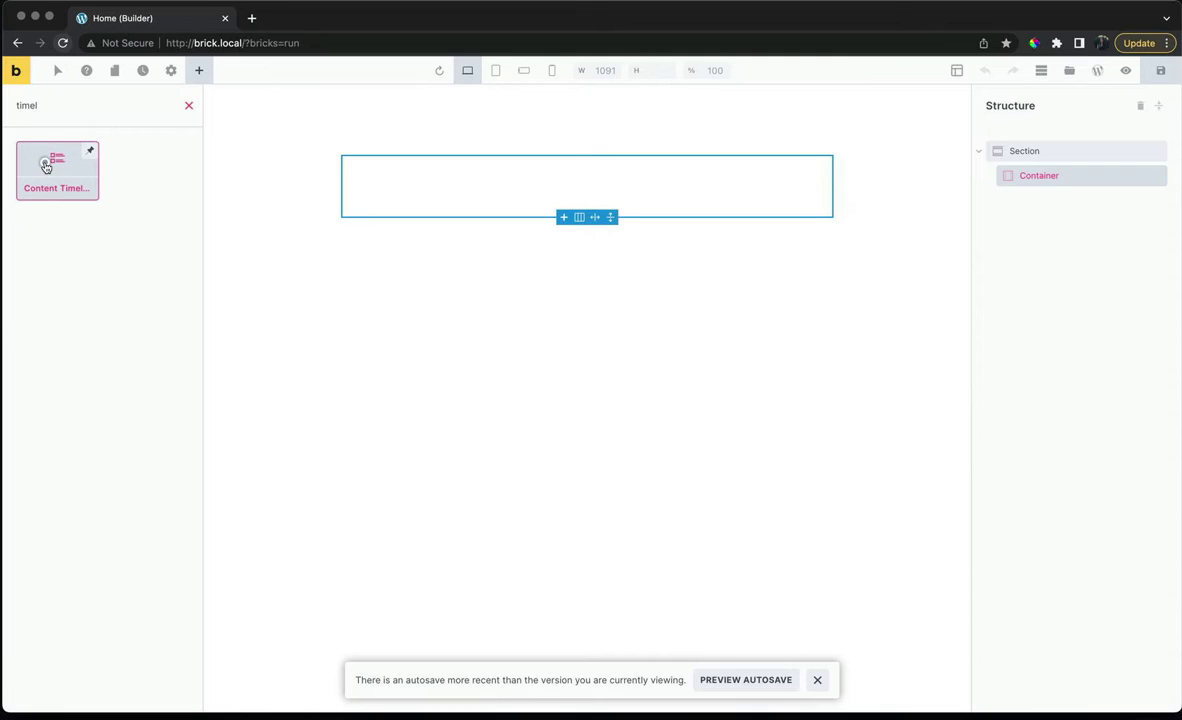
left_click(45, 166)
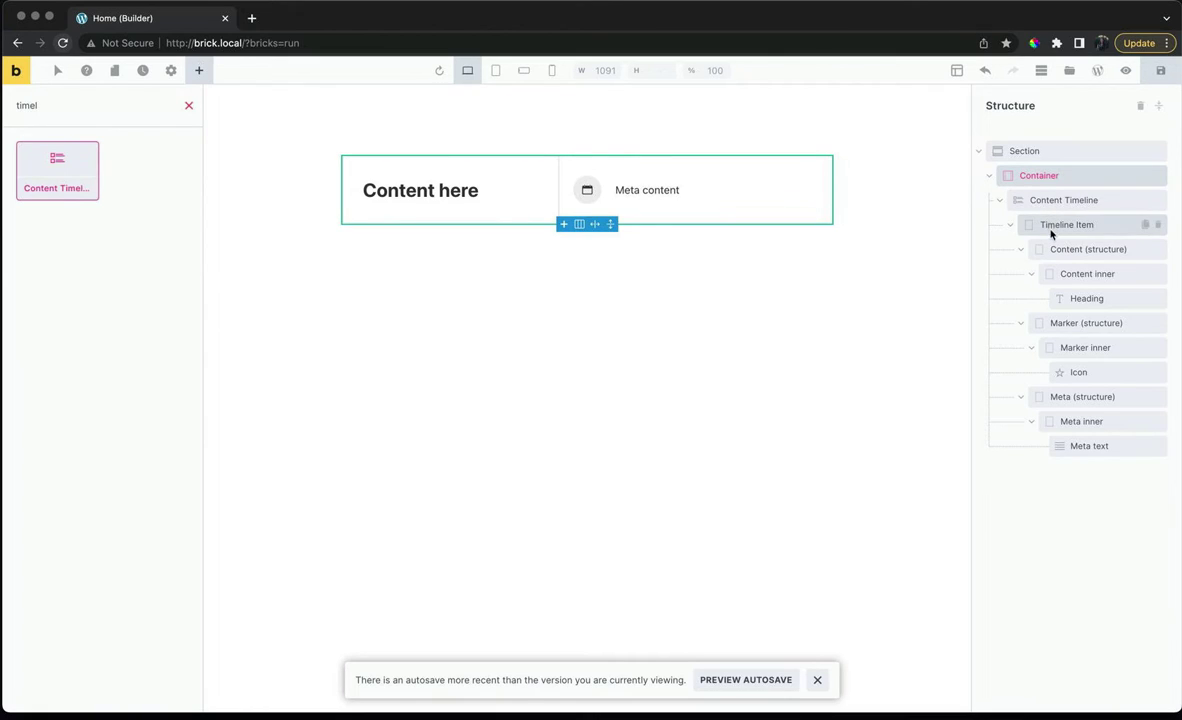
Step: Examine the nested Content, Marker and Meta structures inside the timeline item
left_click(1020, 249)
left_click(1020, 273)
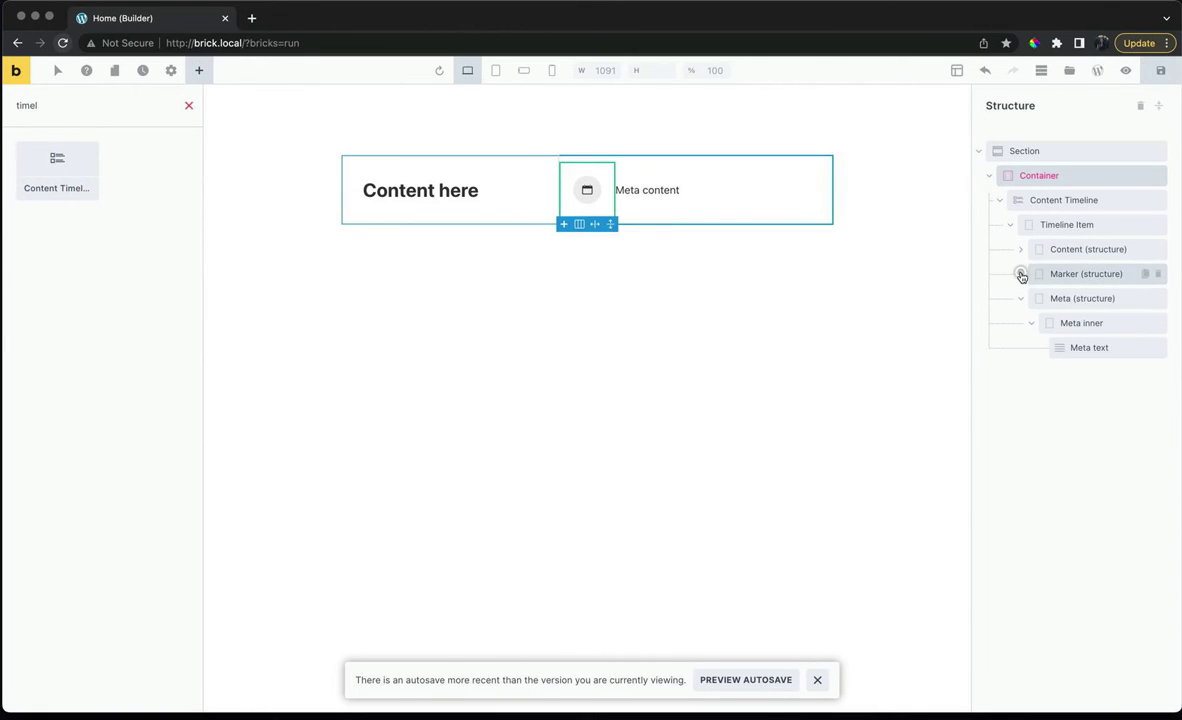
left_click(1017, 300)
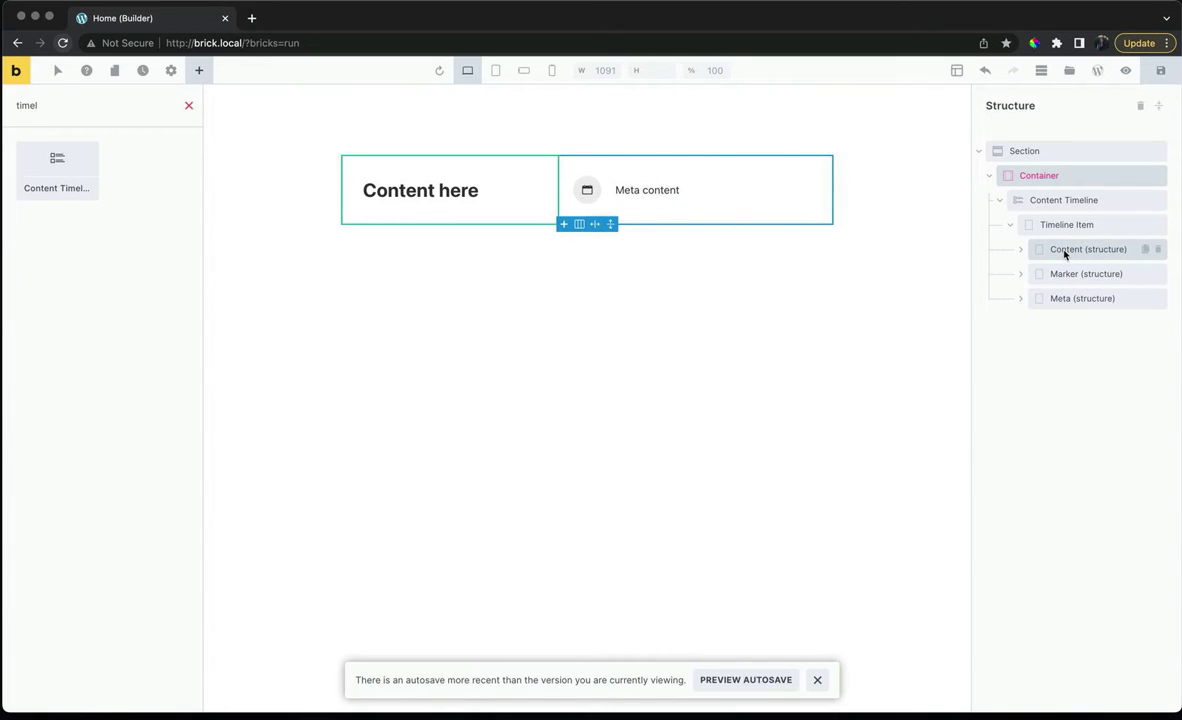
left_click(1020, 249)
left_click(1020, 323)
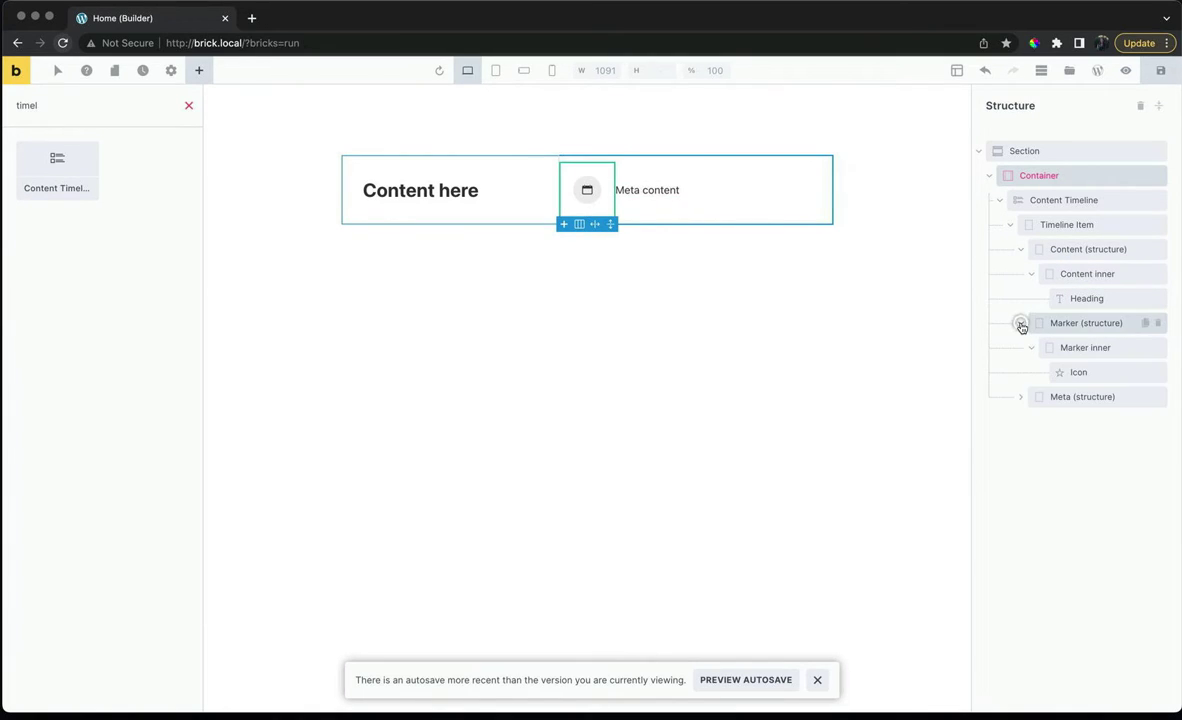
left_click(1020, 398)
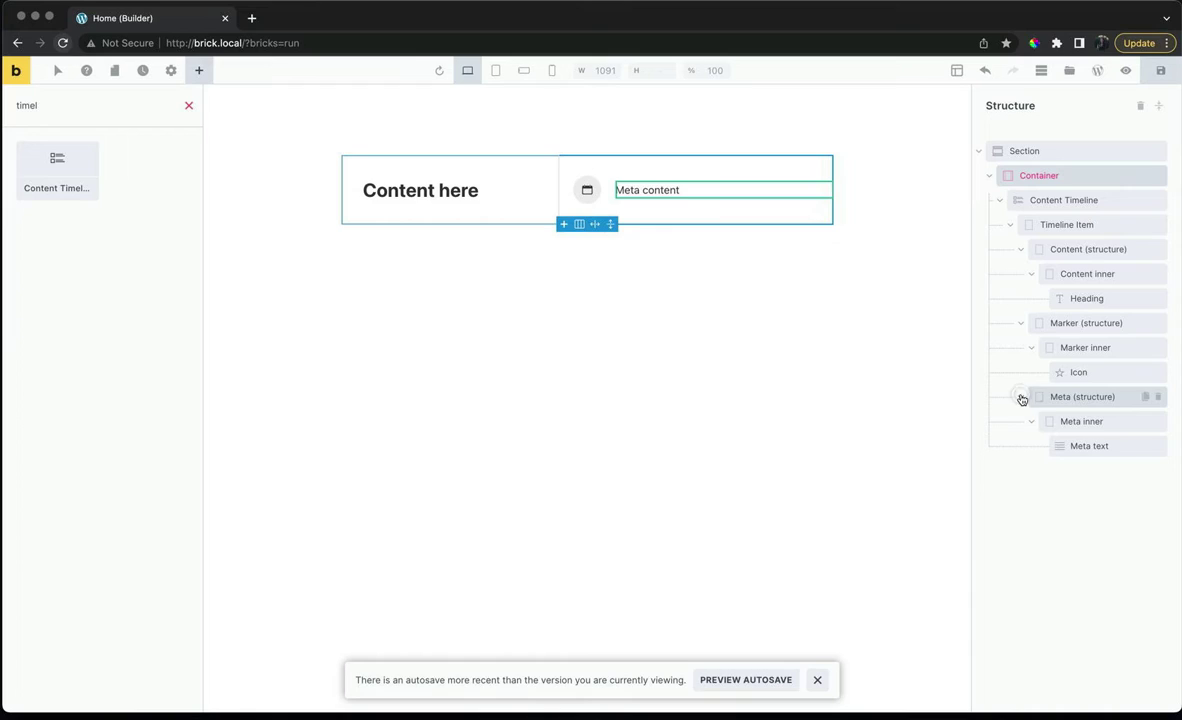
Step: Duplicate the Meta text element in the timeline item, remove the extra copy, and select the item's Heading
left_click(1077, 445)
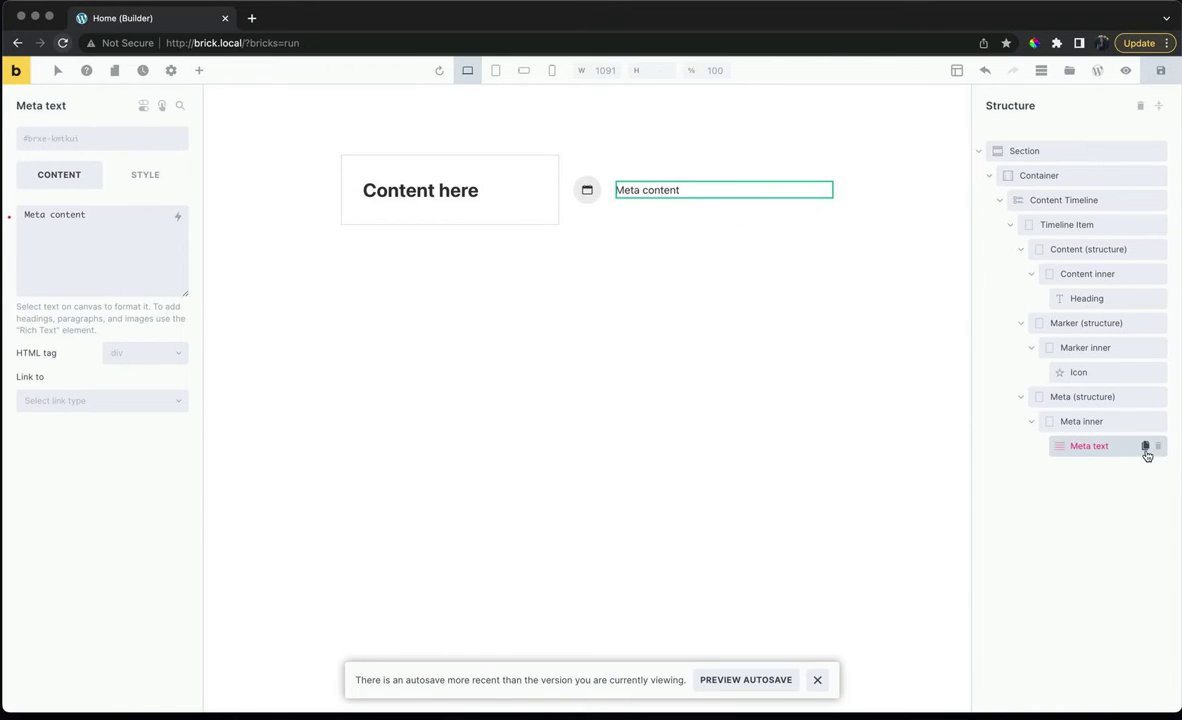
left_click(1146, 446)
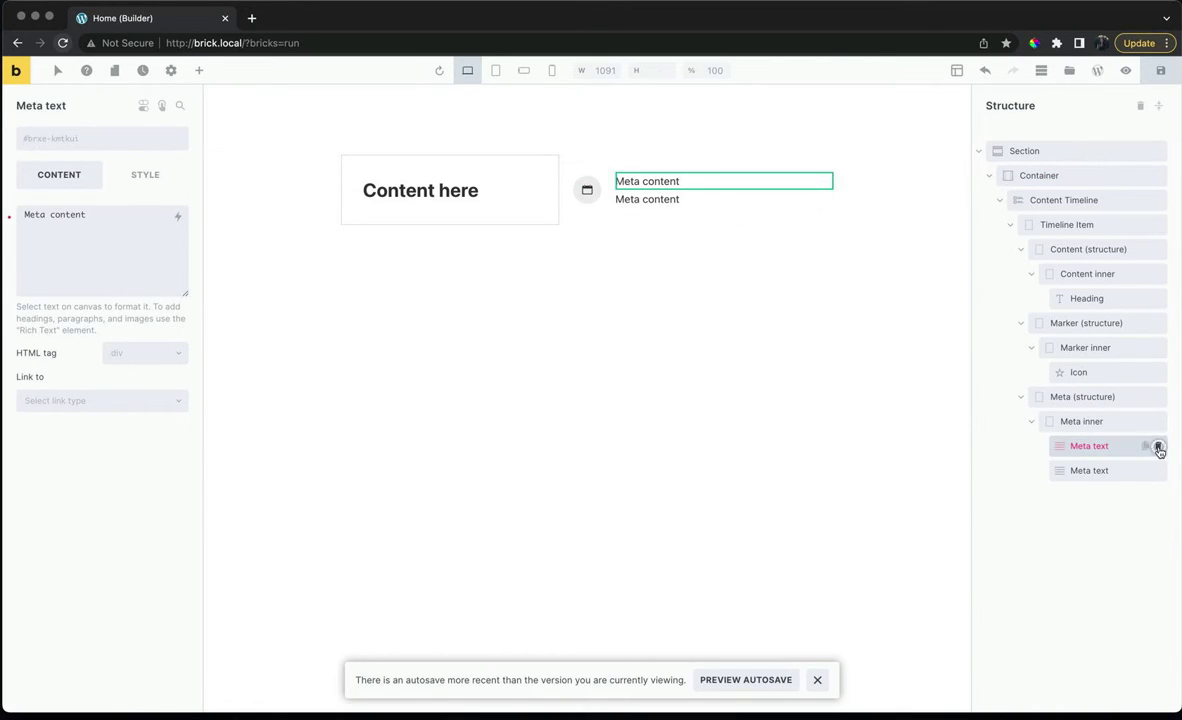
left_click(1158, 447)
left_click(1085, 298)
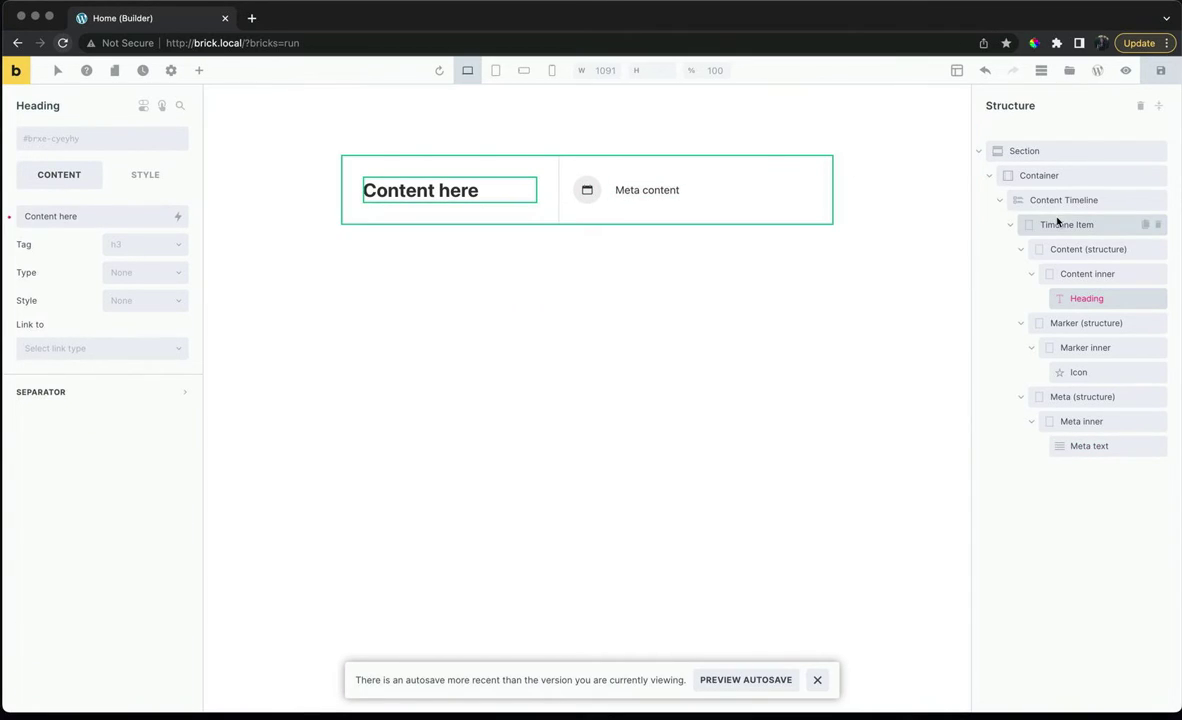
Step: Add three more timeline items to the Content Timeline
left_click(1009, 226)
left_click(1036, 200)
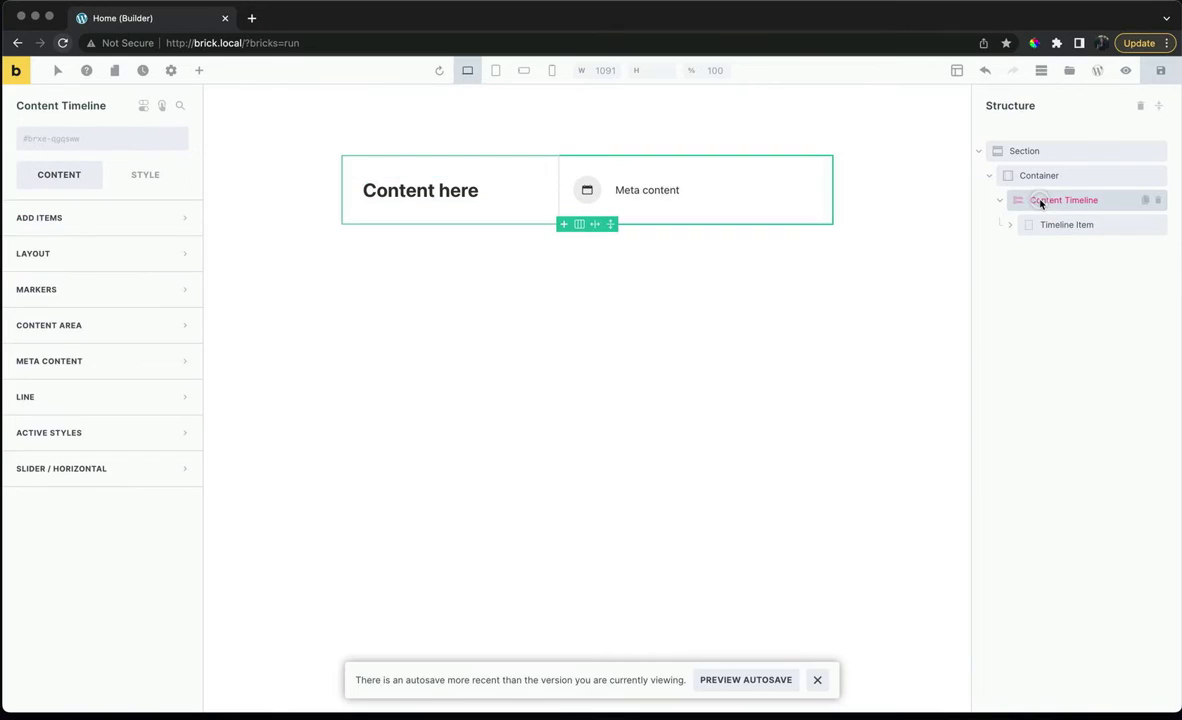
left_click(163, 218)
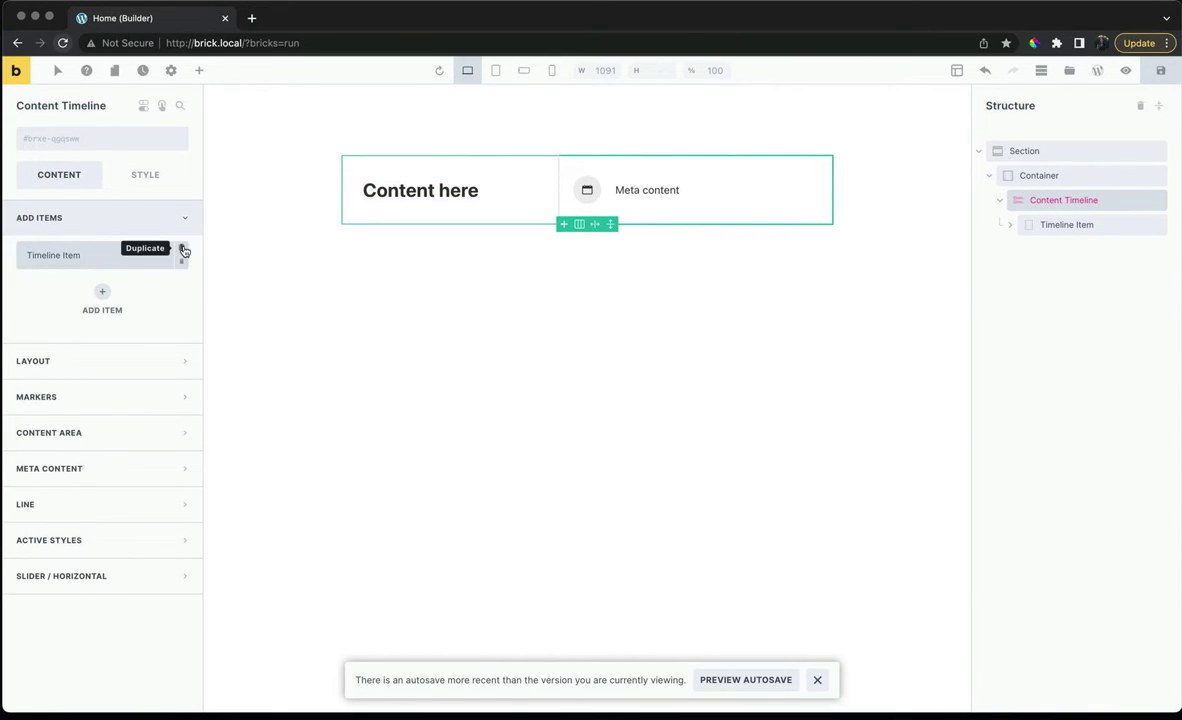
left_click(104, 294)
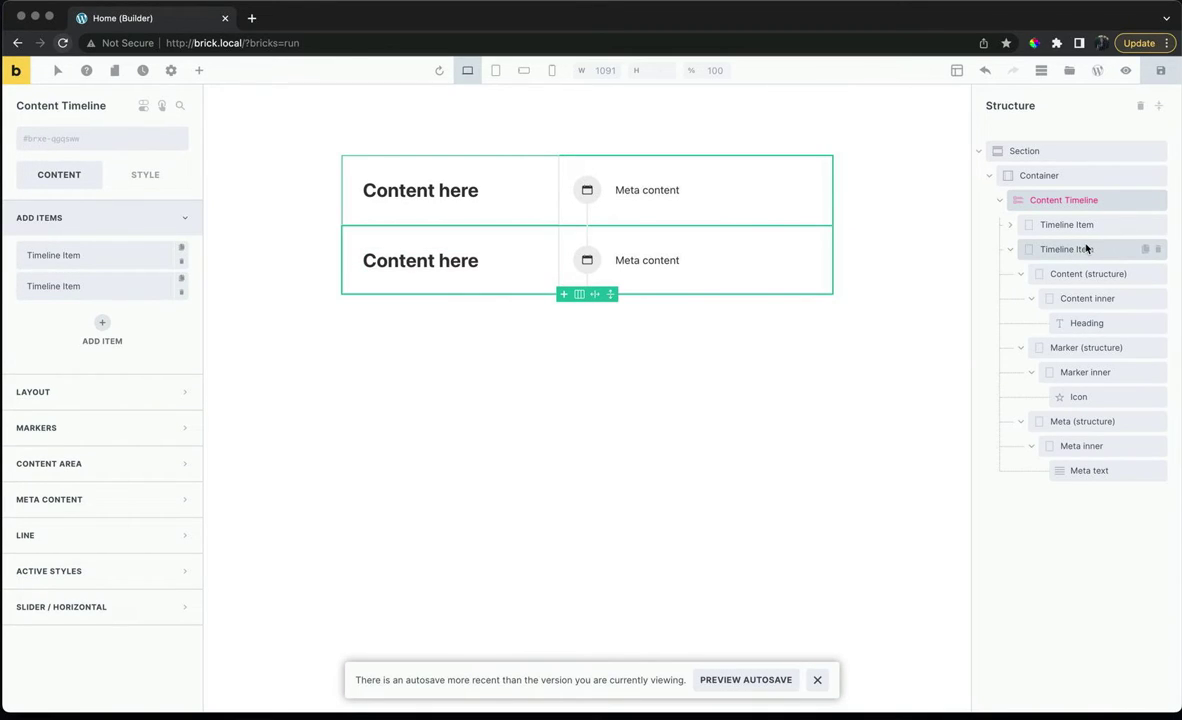
left_click(1015, 251)
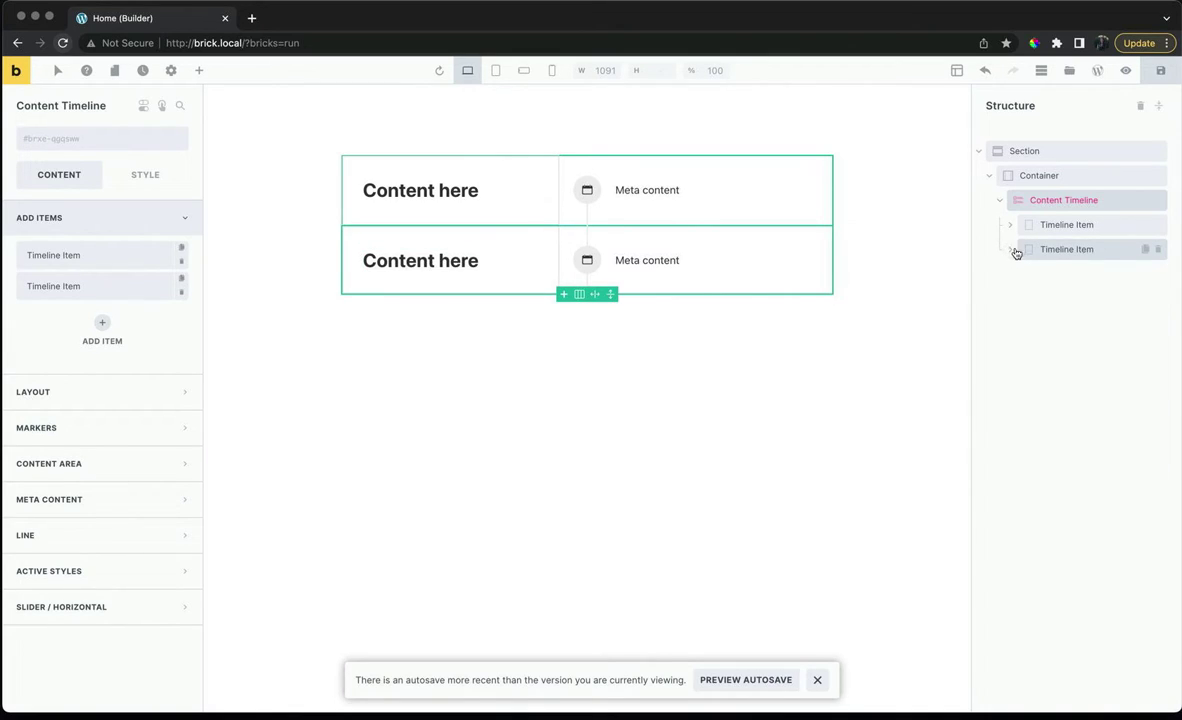
left_click(113, 330)
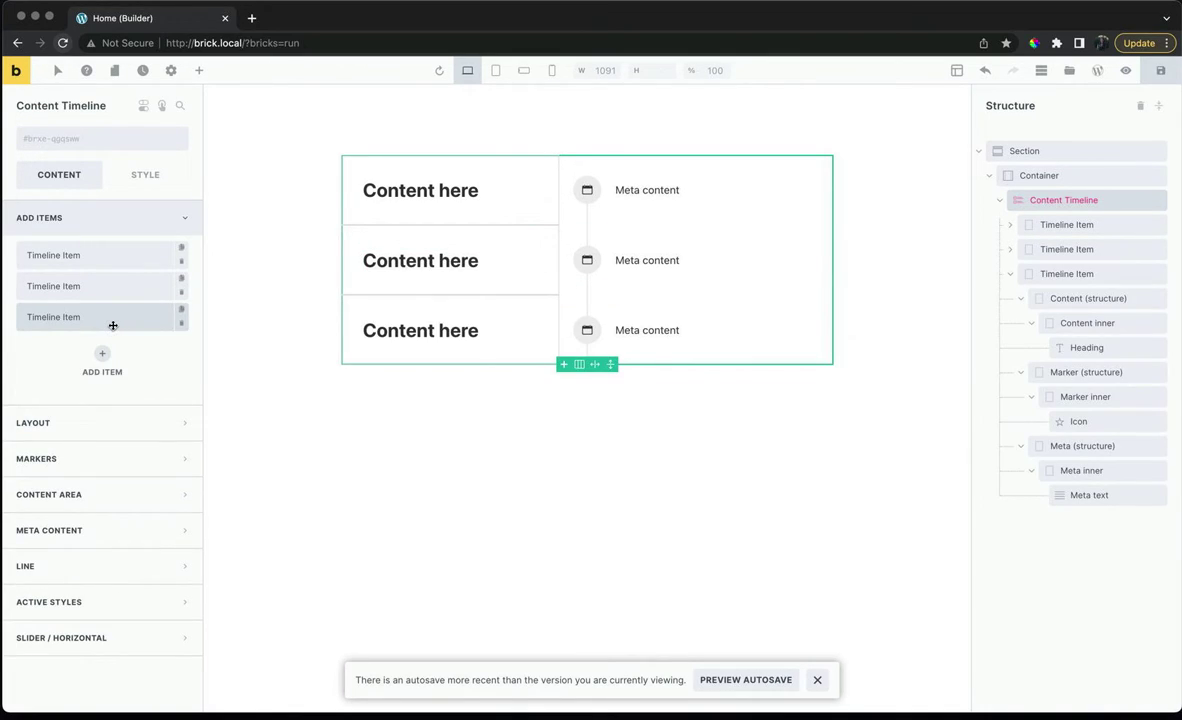
left_click(105, 355)
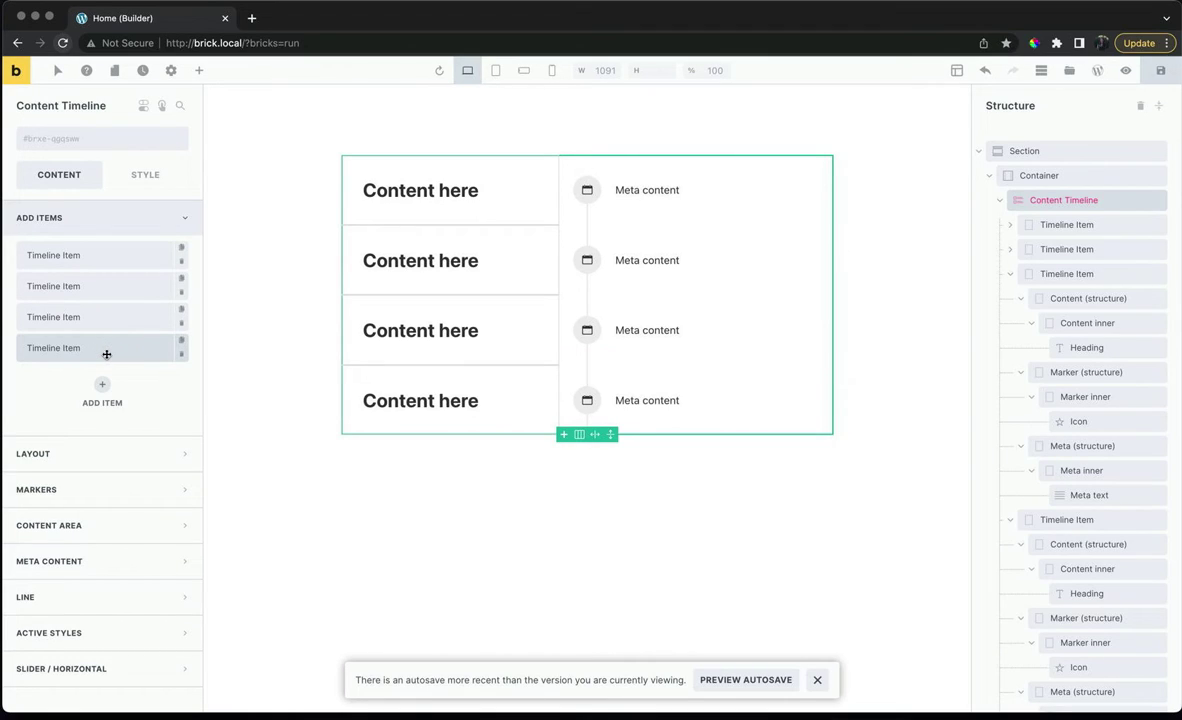
left_click(122, 220)
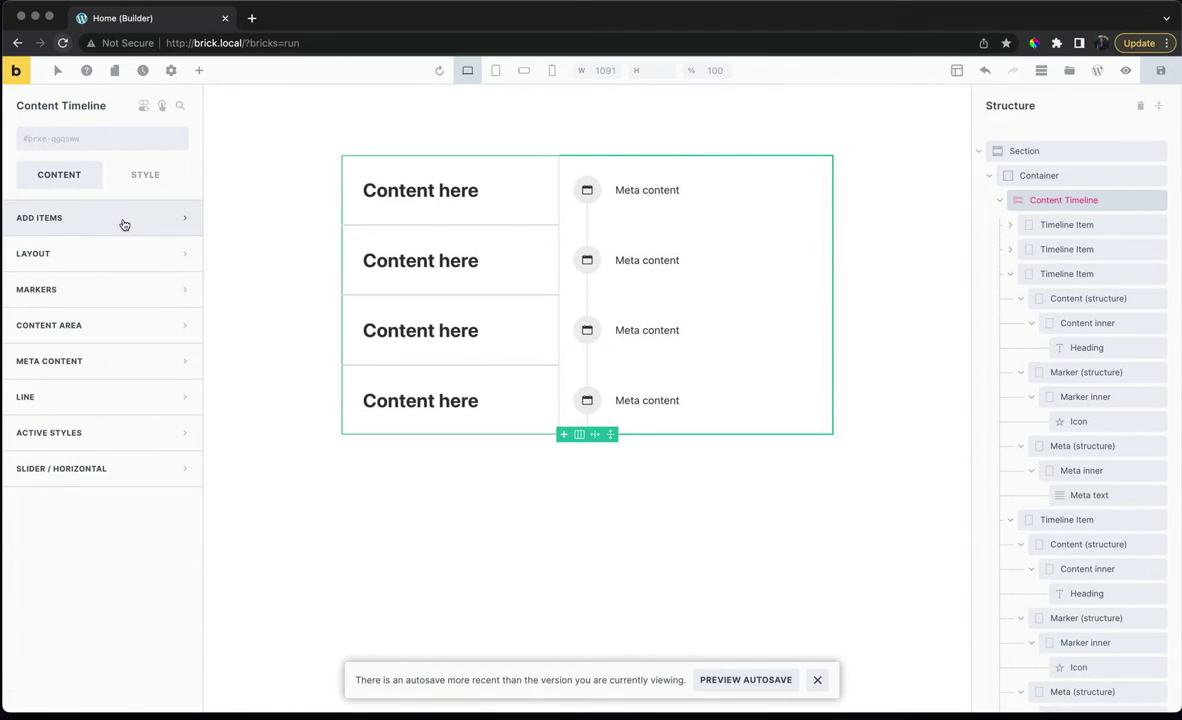
Step: Try different content widths in the Content Timeline's layout settings, ending at 75%
left_click(124, 266)
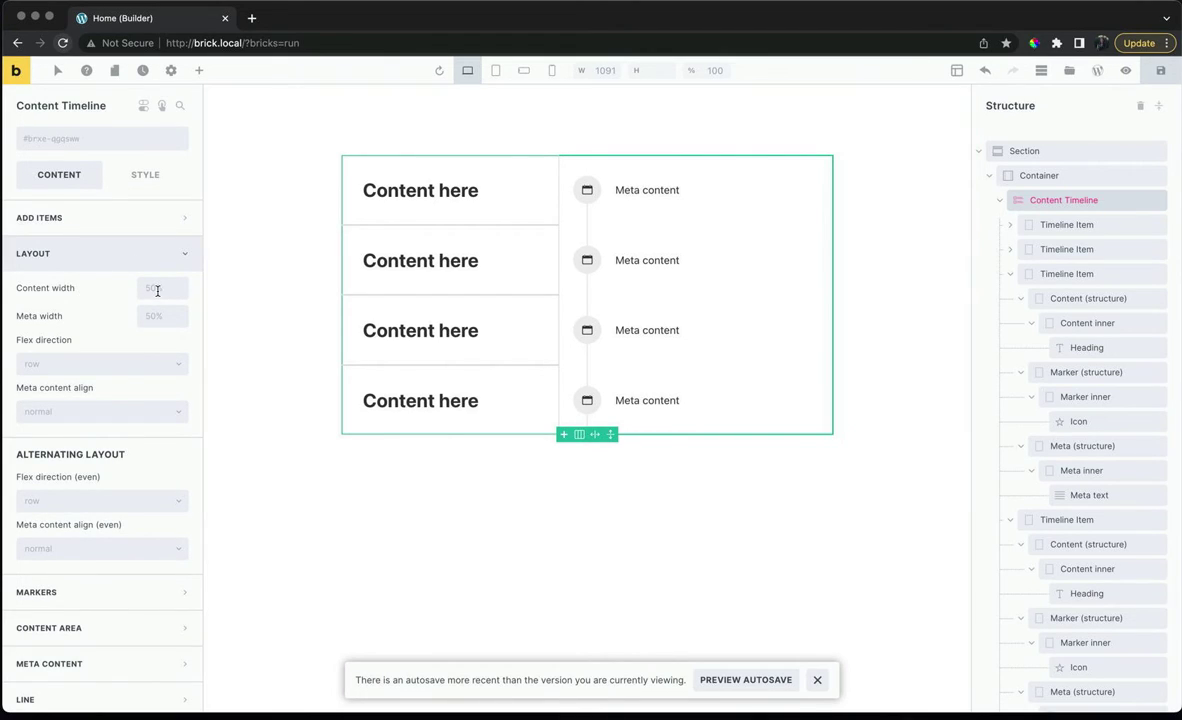
left_click(159, 290)
type("70")
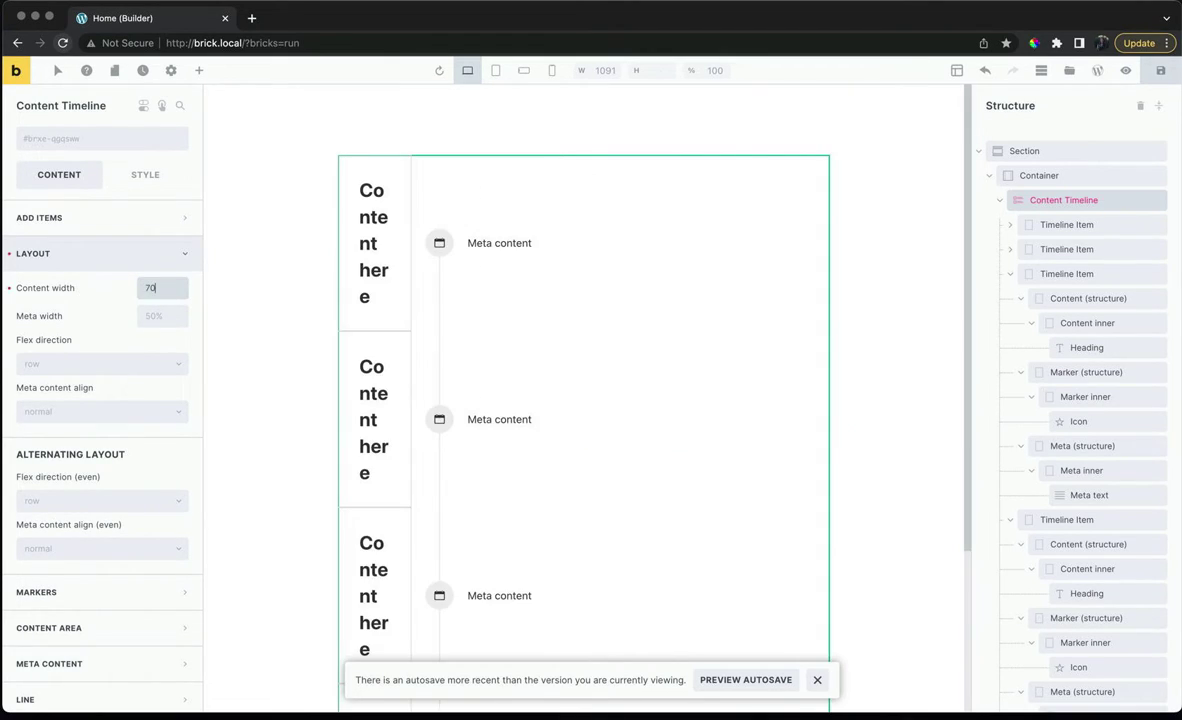
type("%")
key("Up")
key("Up")
key("Up")
key("Up")
key("Up")
key("Up")
key("Up")
key("Up")
key("Up")
key("Up")
key("Up")
key("Up")
key("Up")
key("Up")
key("Up")
key("Up")
key("Down")
key("Down")
key("Down")
key("Down")
key("Down")
key("Down")
key("Down")
key("Down")
key("Down")
key("Down")
key("Down")
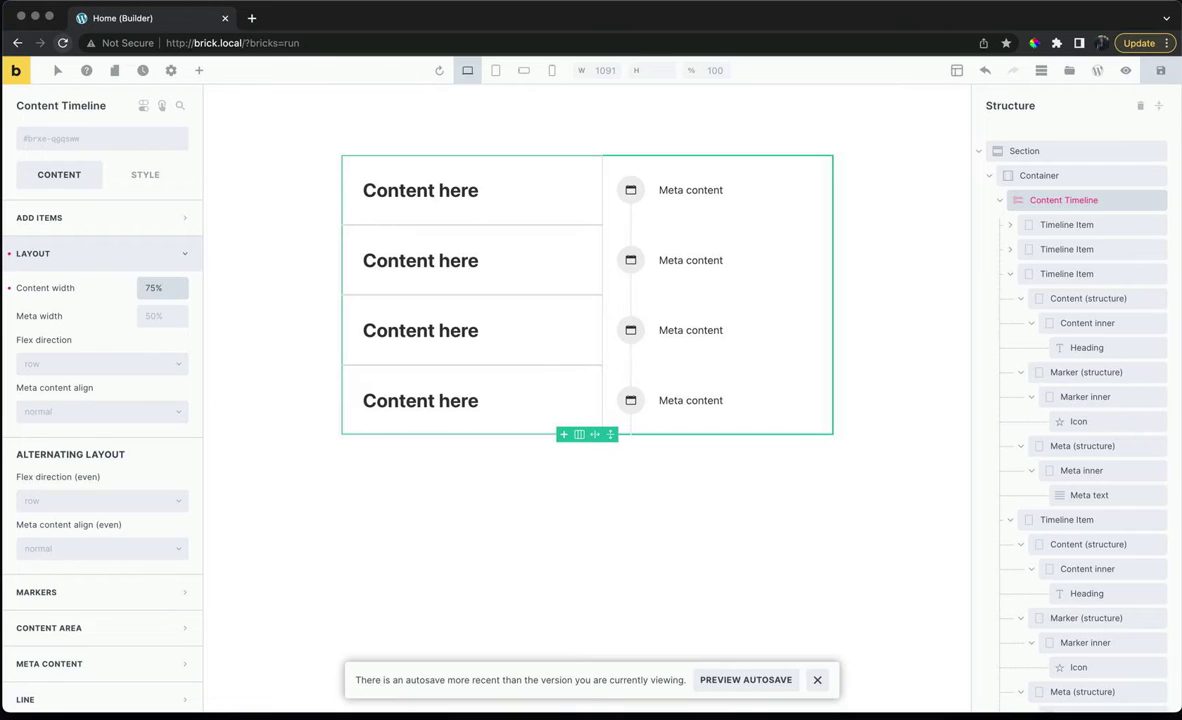
Step: Set the timeline's flex direction to Row-reverse and its meta content align to Flex end
left_click(145, 360)
left_click(124, 406)
left_click(124, 407)
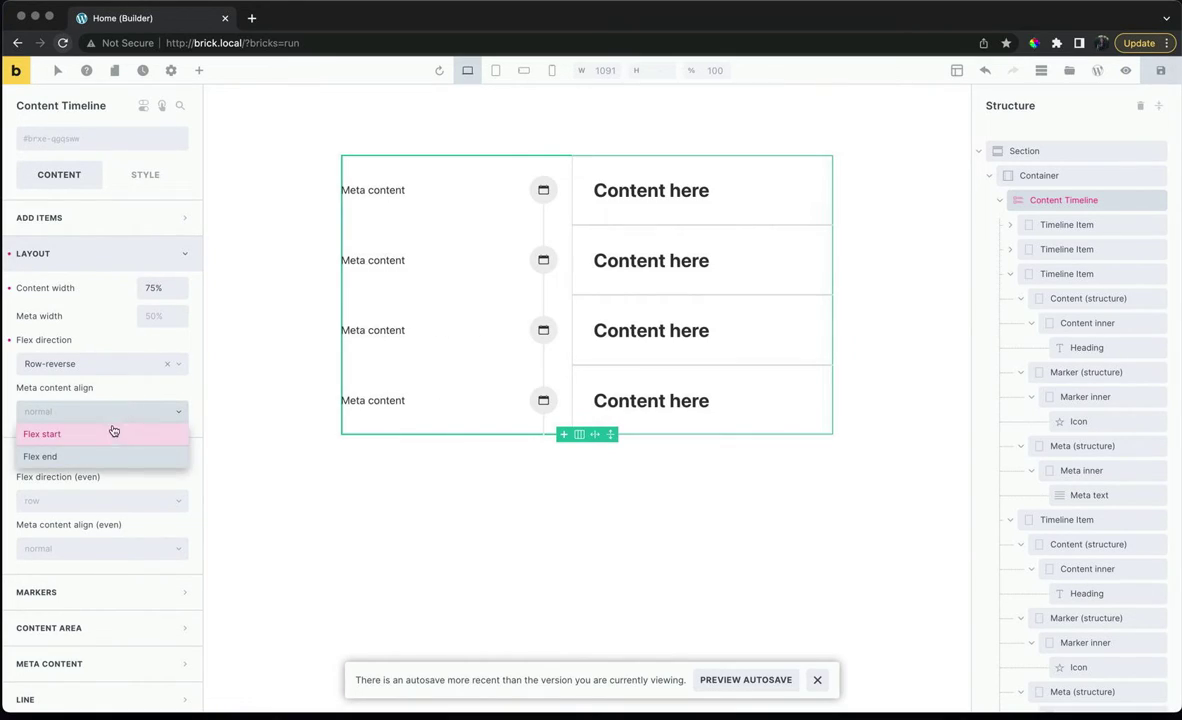
left_click(112, 430)
left_click(115, 418)
left_click(100, 453)
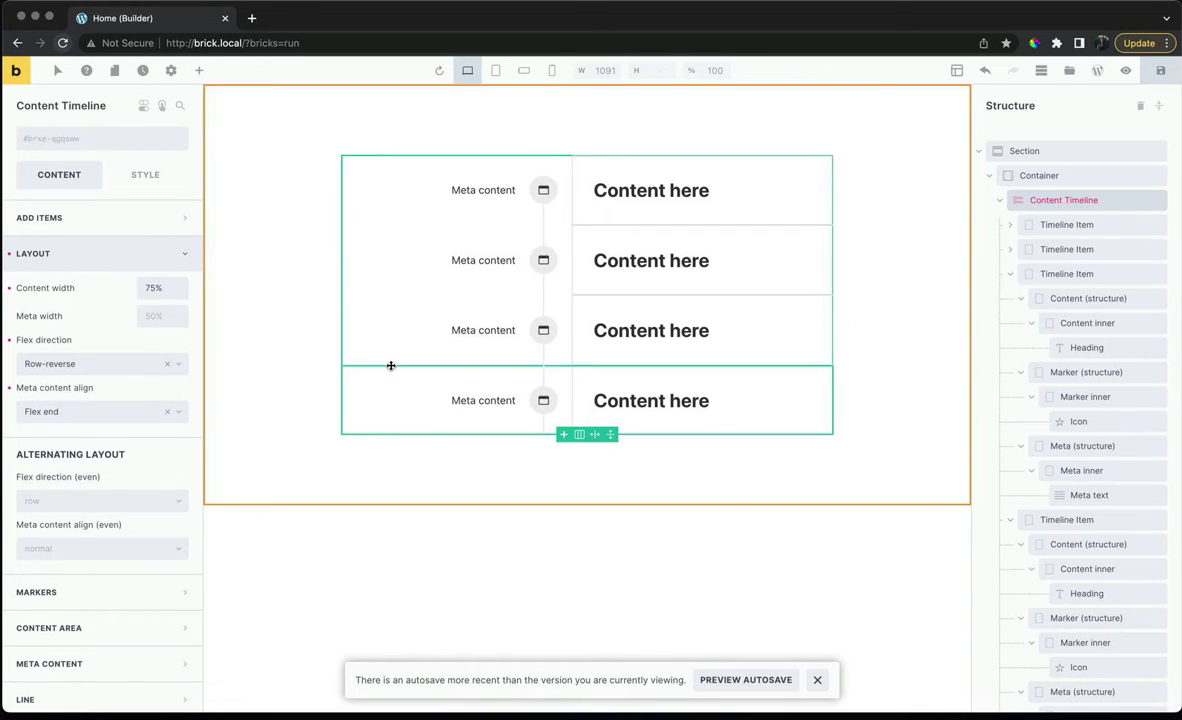
Step: Reset the timeline's flex direction, meta content align and content width to their defaults
left_click(11, 342)
left_click(11, 388)
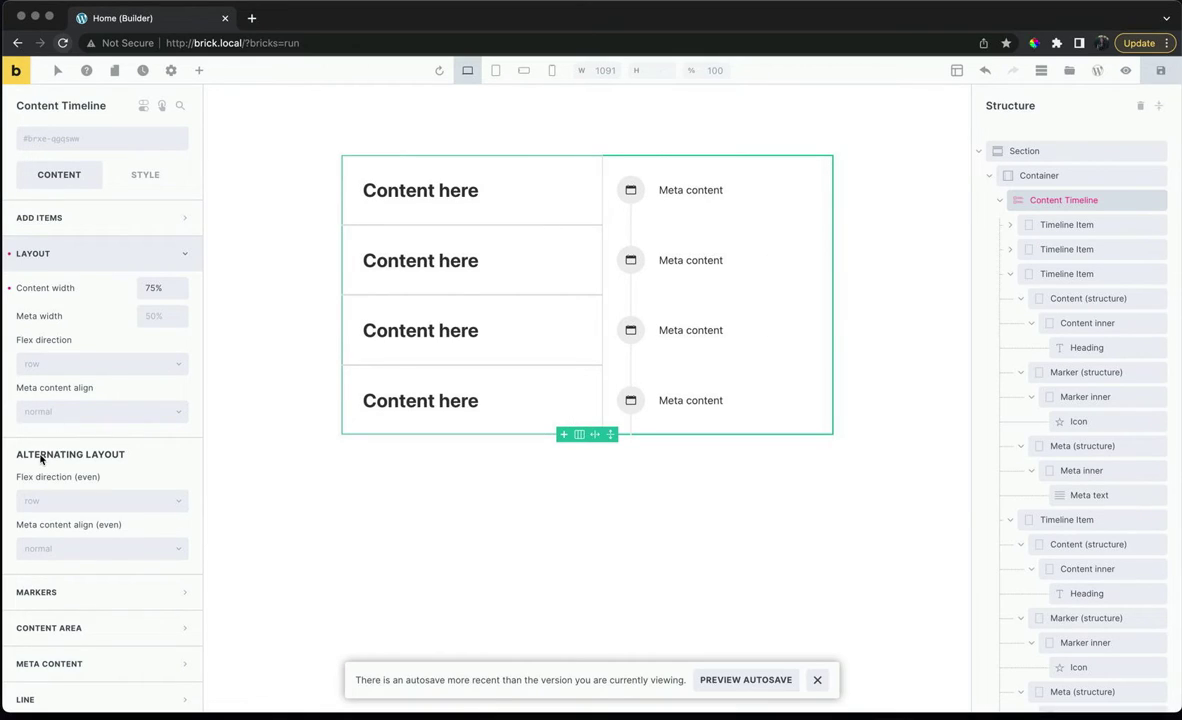
left_click(10, 289)
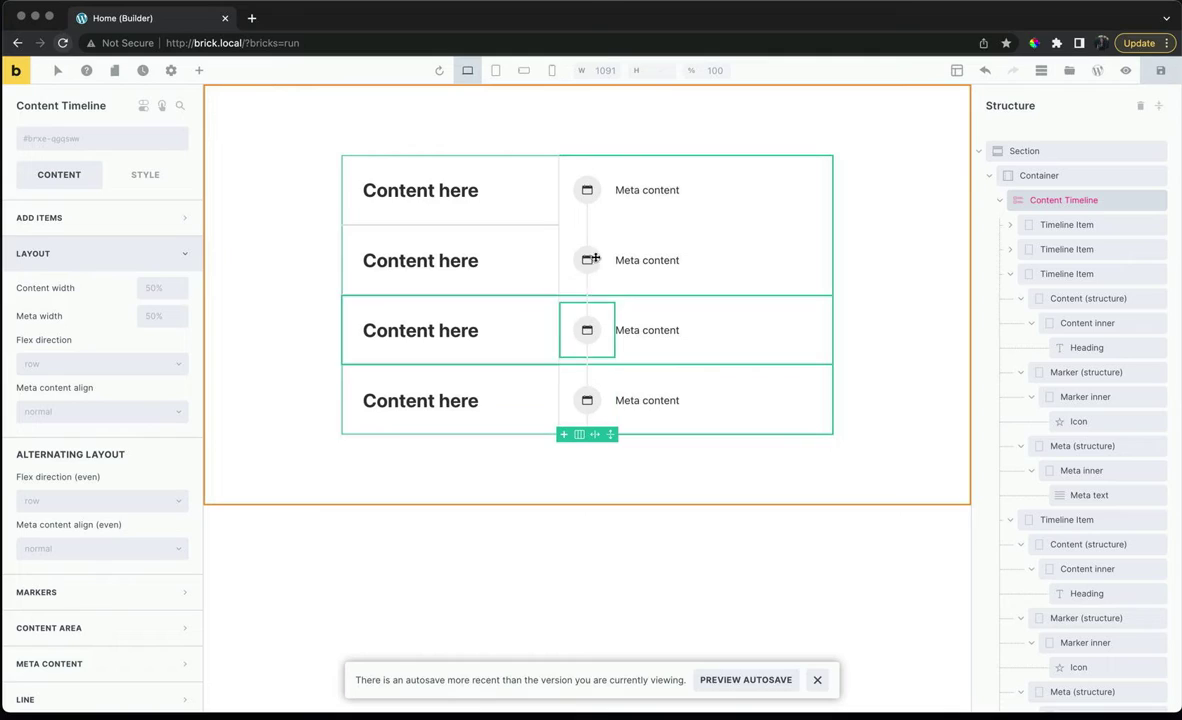
Step: Alternate the timeline layout by setting the even items' flex direction to Row-reverse and their meta content align to Flex end
left_click(115, 501)
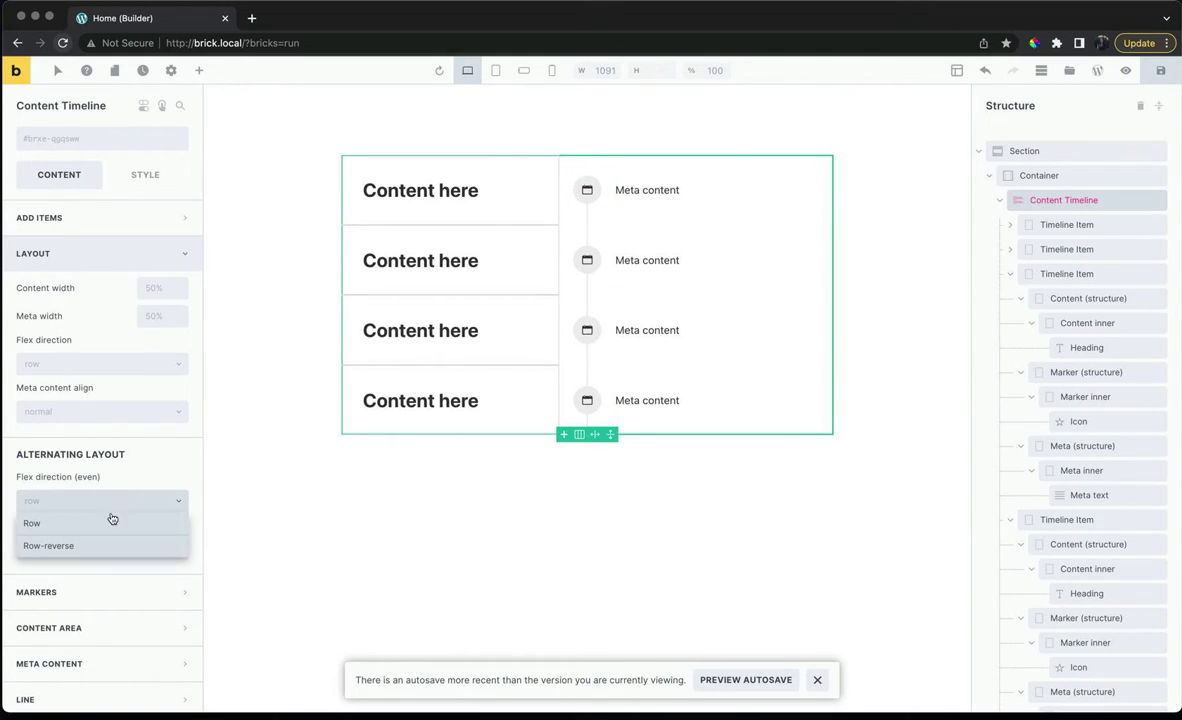
left_click(107, 524)
left_click(109, 506)
left_click(105, 545)
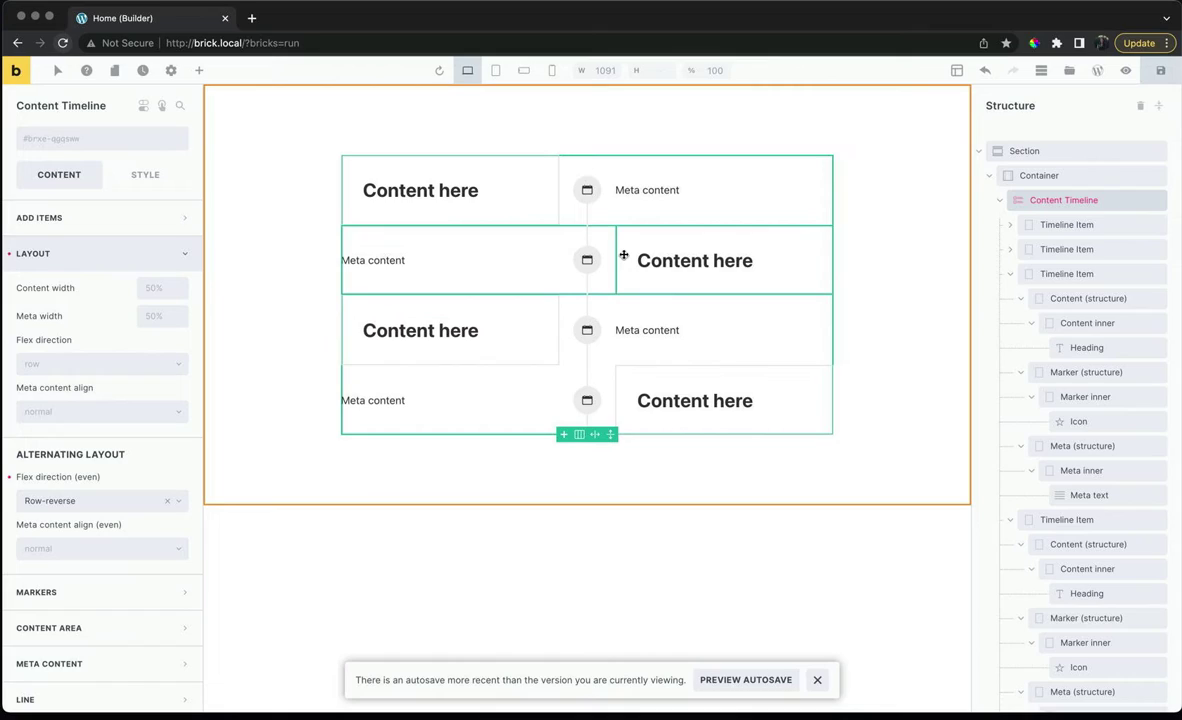
left_click(118, 544)
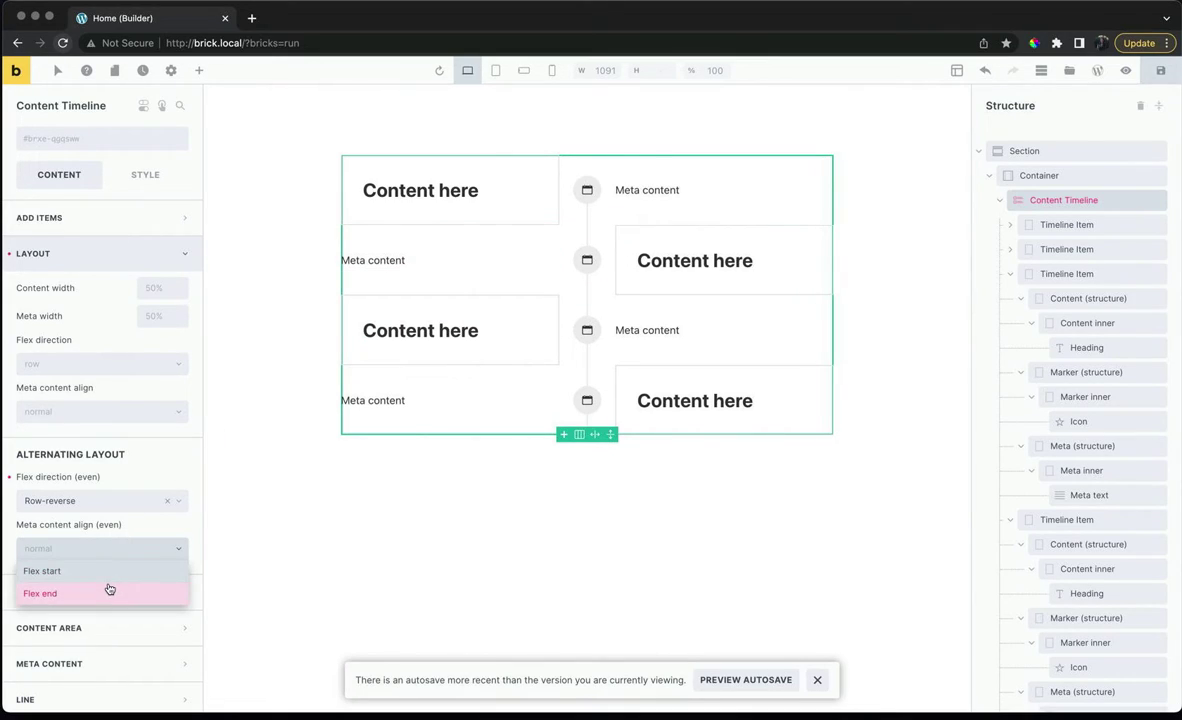
left_click(109, 591)
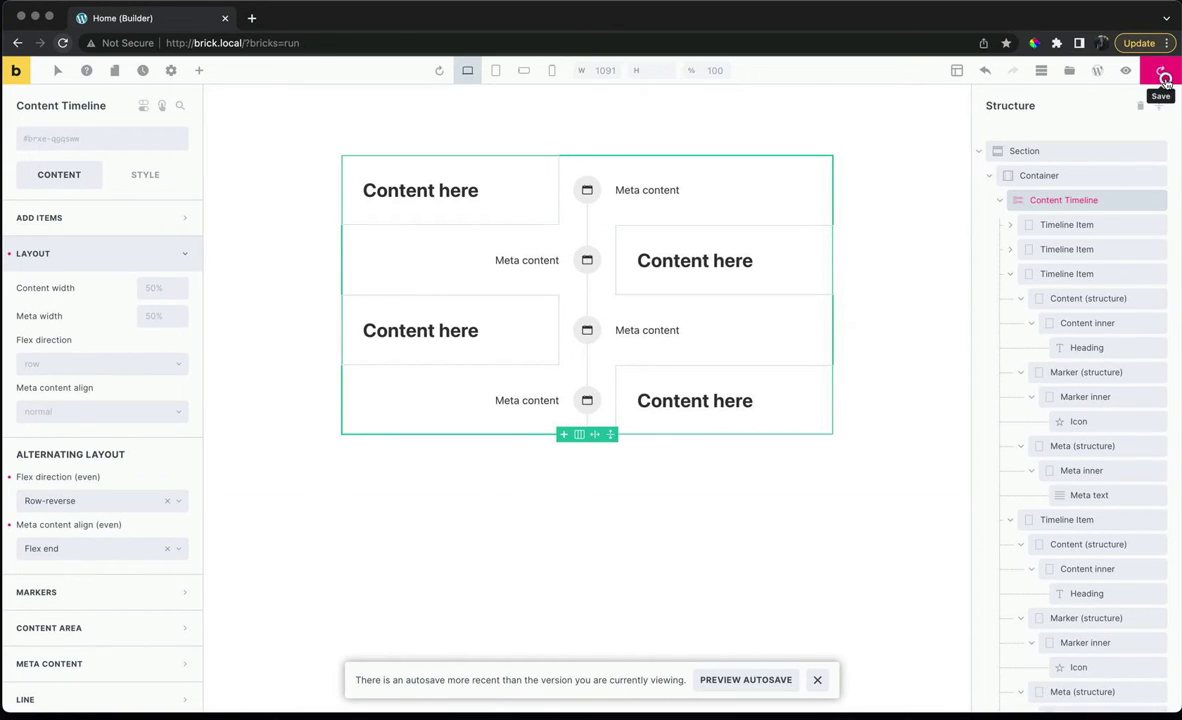
Step: Save the page and view the timeline on the frontend
left_click(1163, 78)
left_click(1126, 70)
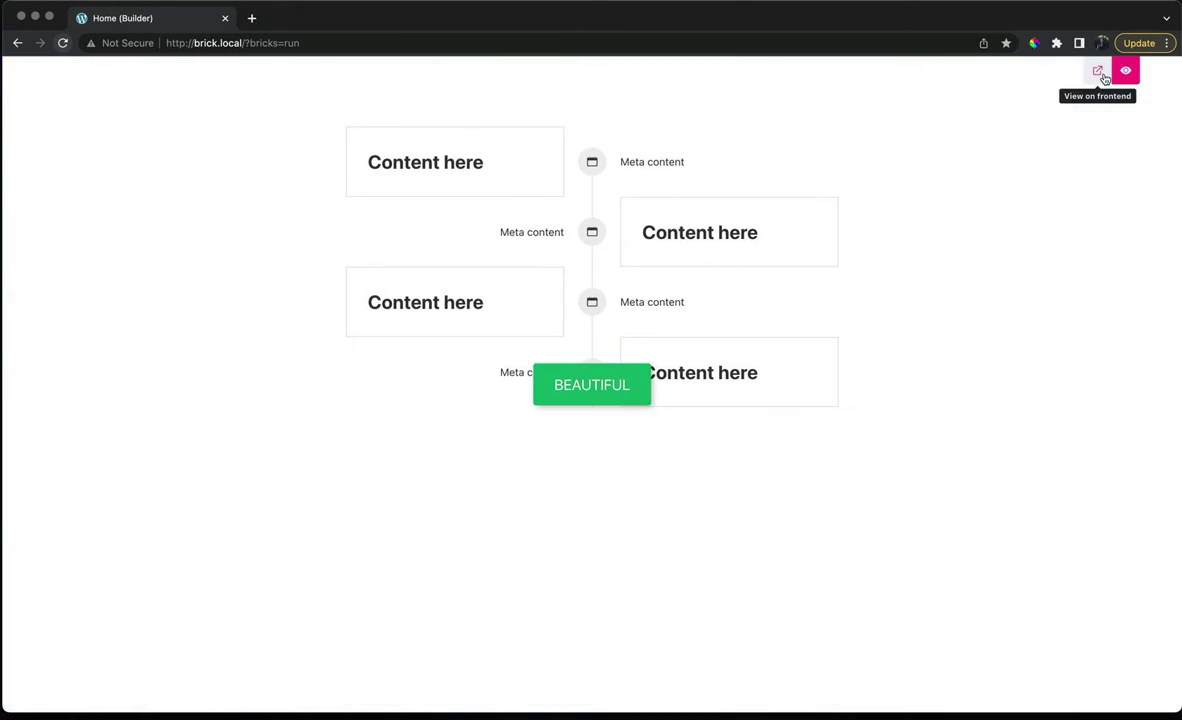
left_click(1100, 73)
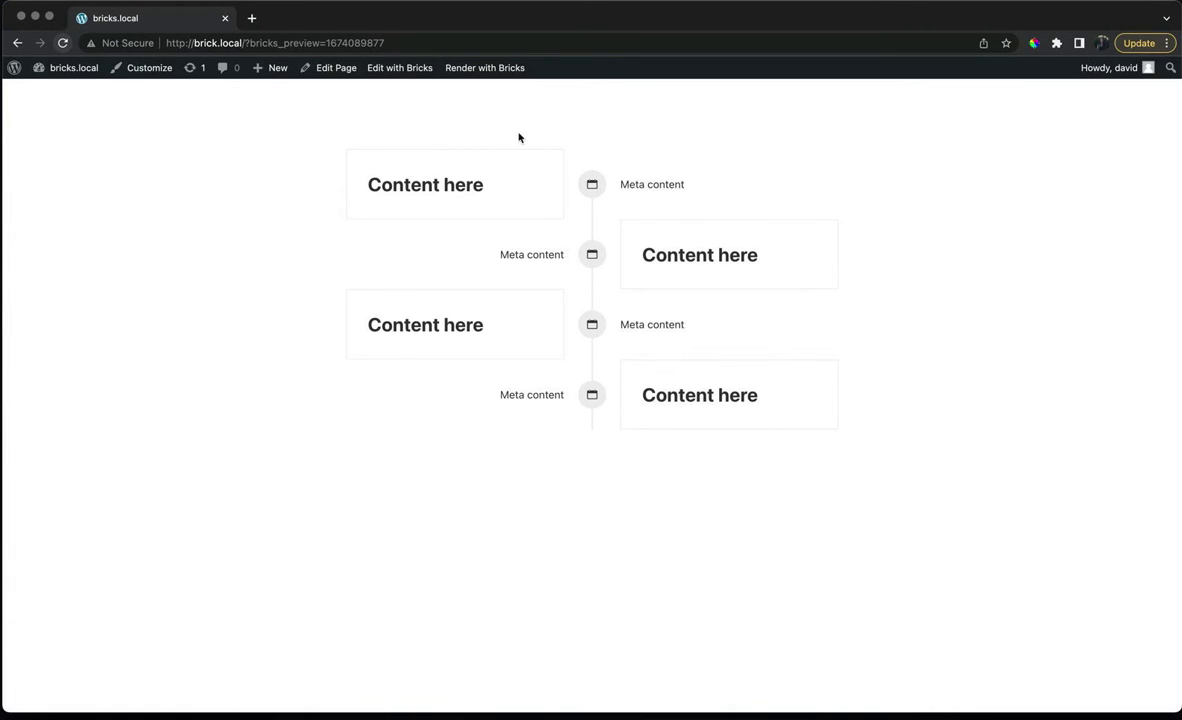
Step: Open the page's Bricks builder in a separate tab, select the Content Timeline, and collapse its first two timeline items
left_click(384, 68, "super")
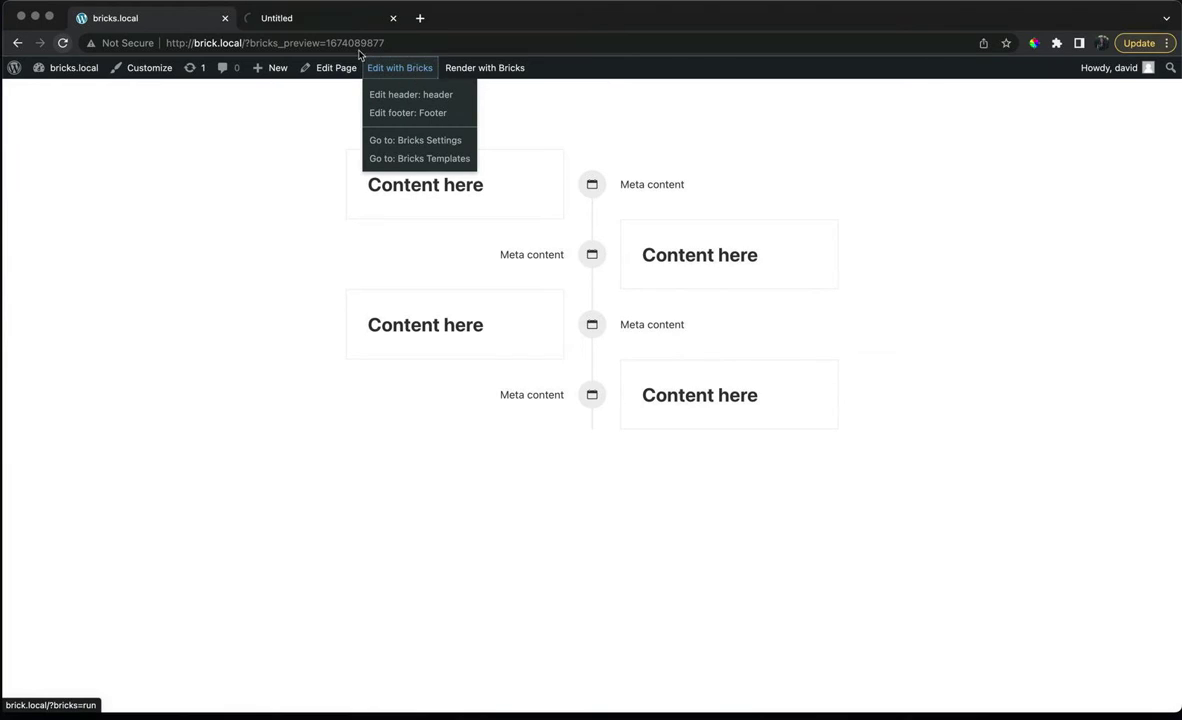
left_click(321, 20)
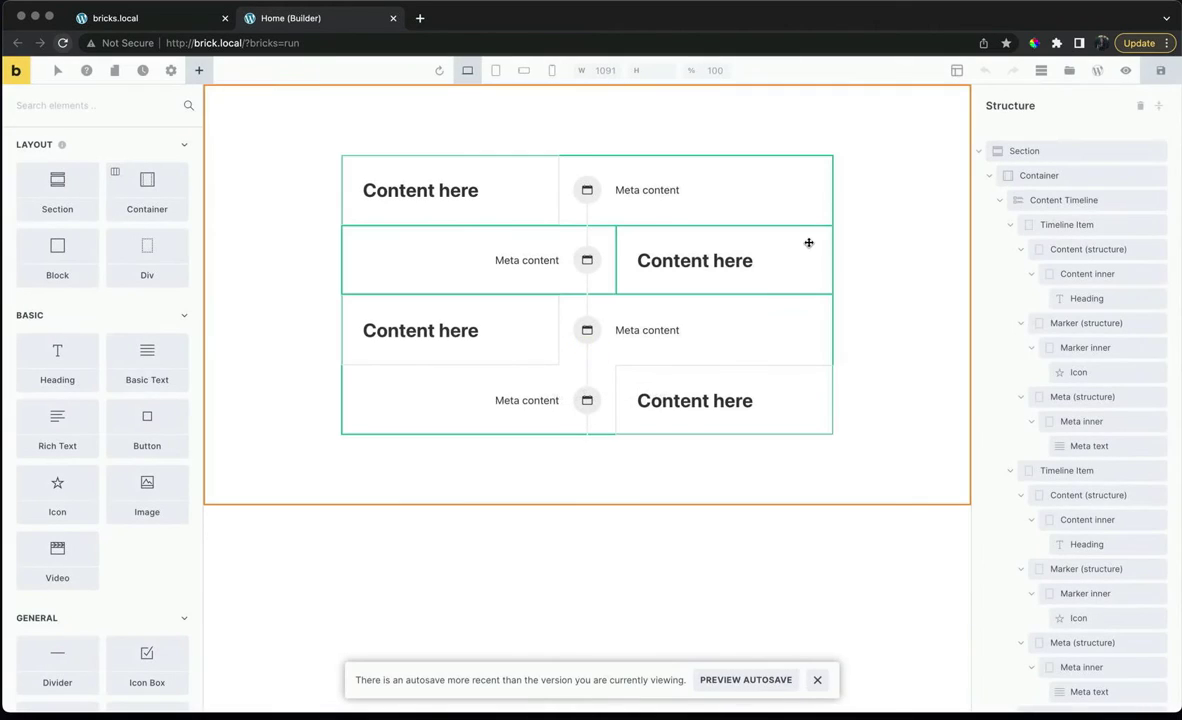
left_click(1010, 225)
left_click(1019, 202)
left_click(1010, 250)
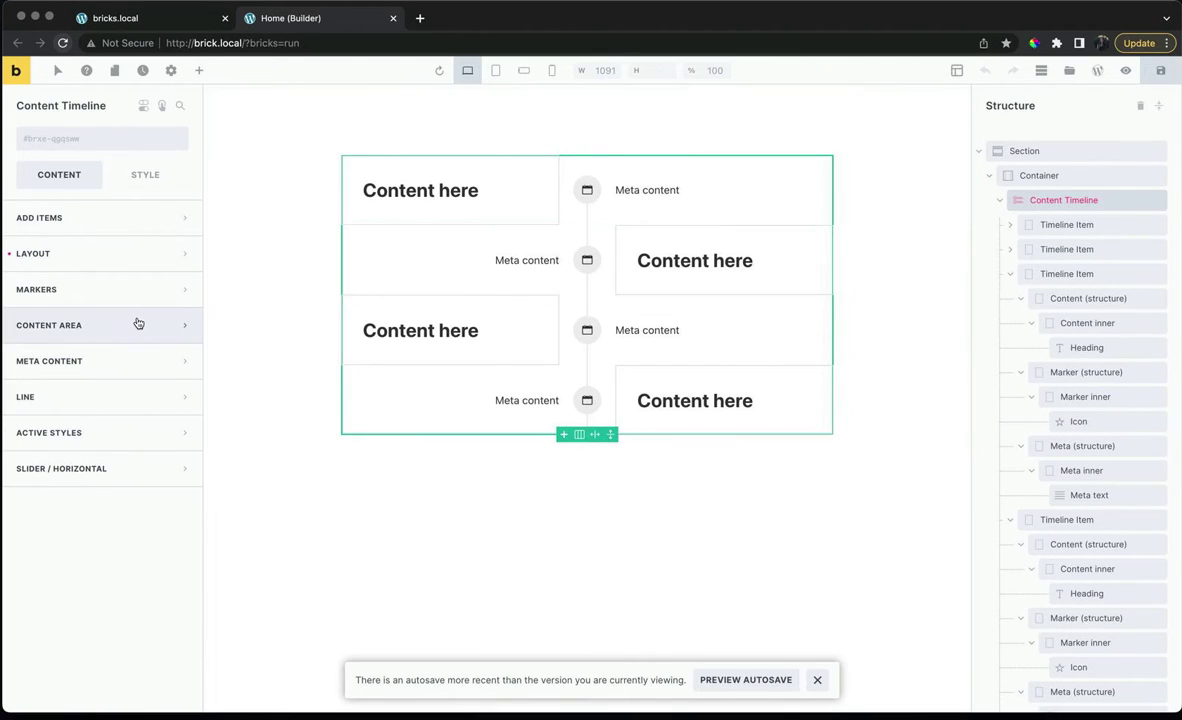
Step: Look through the Content Timeline's marker, content area and meta content settings
left_click(97, 287)
left_click(99, 289)
left_click(103, 325)
left_click(103, 325)
left_click(106, 364)
left_click(105, 363)
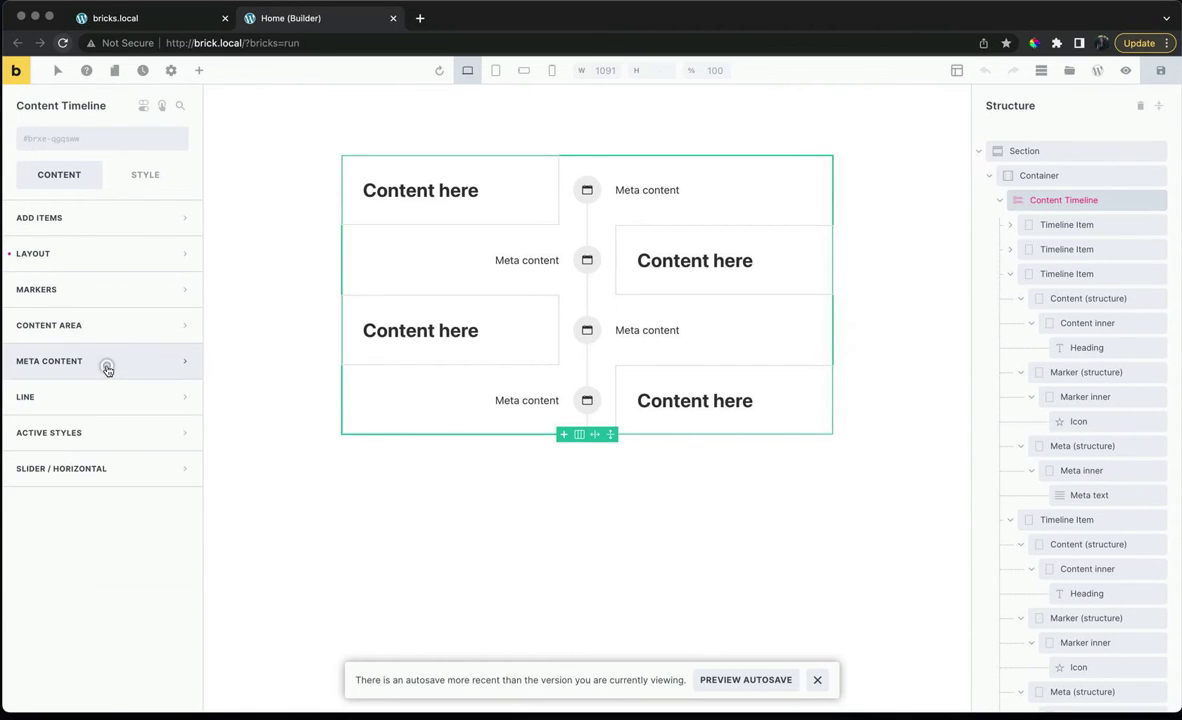
Step: Try the green #1da69a as the timeline's line color and clear it again
left_click(108, 394)
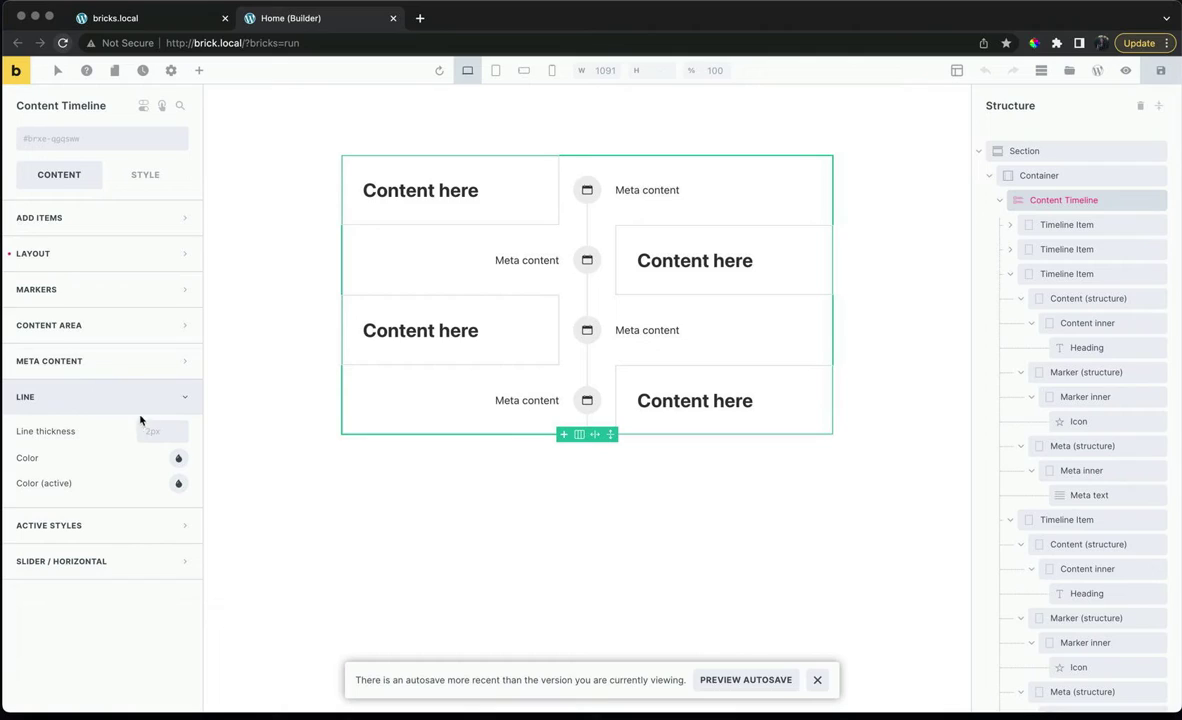
left_click(177, 456)
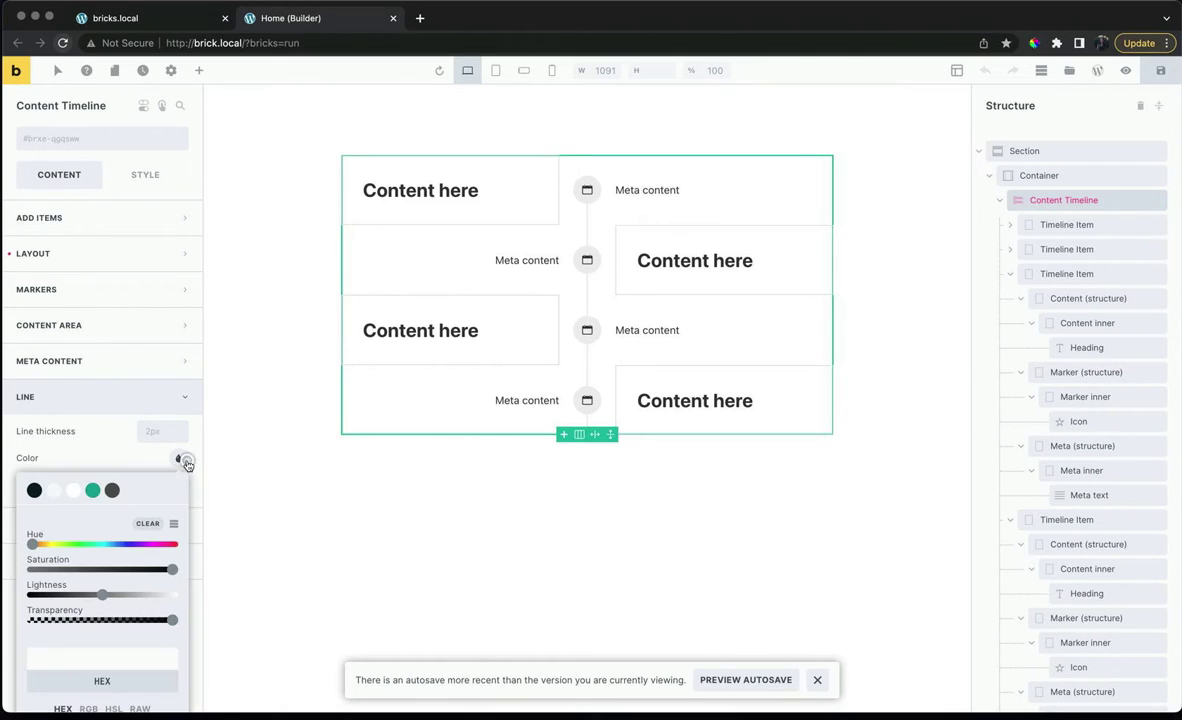
left_click(93, 490)
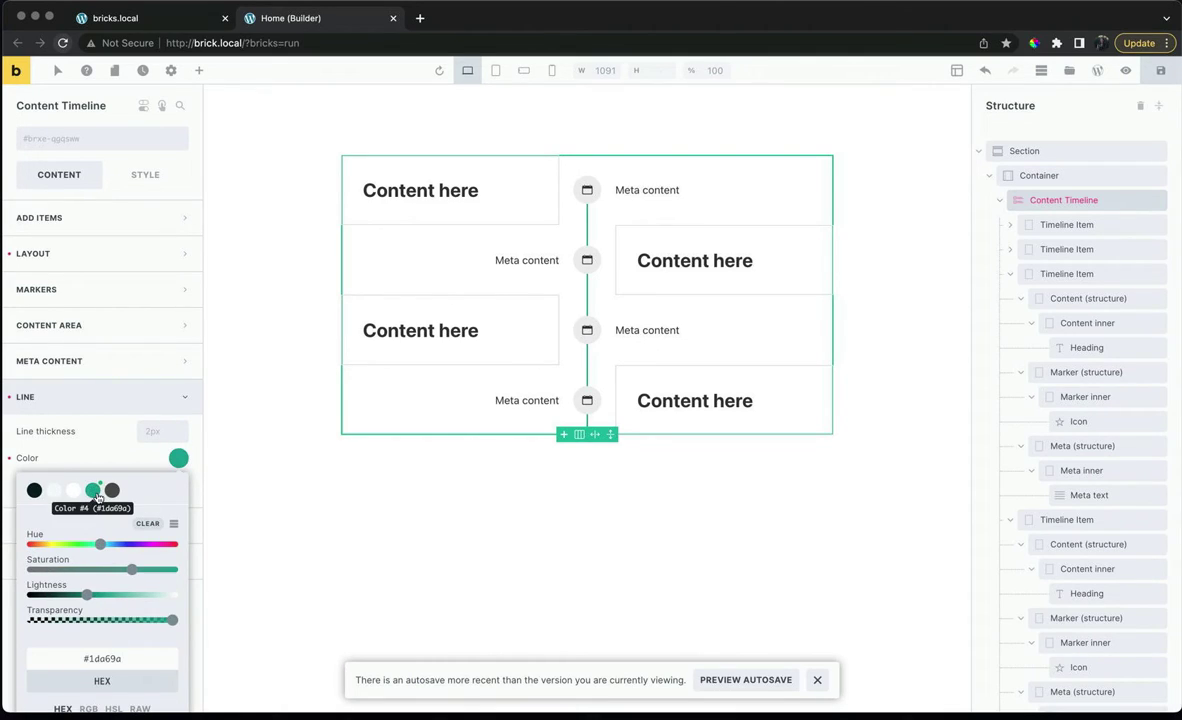
key("super+z")
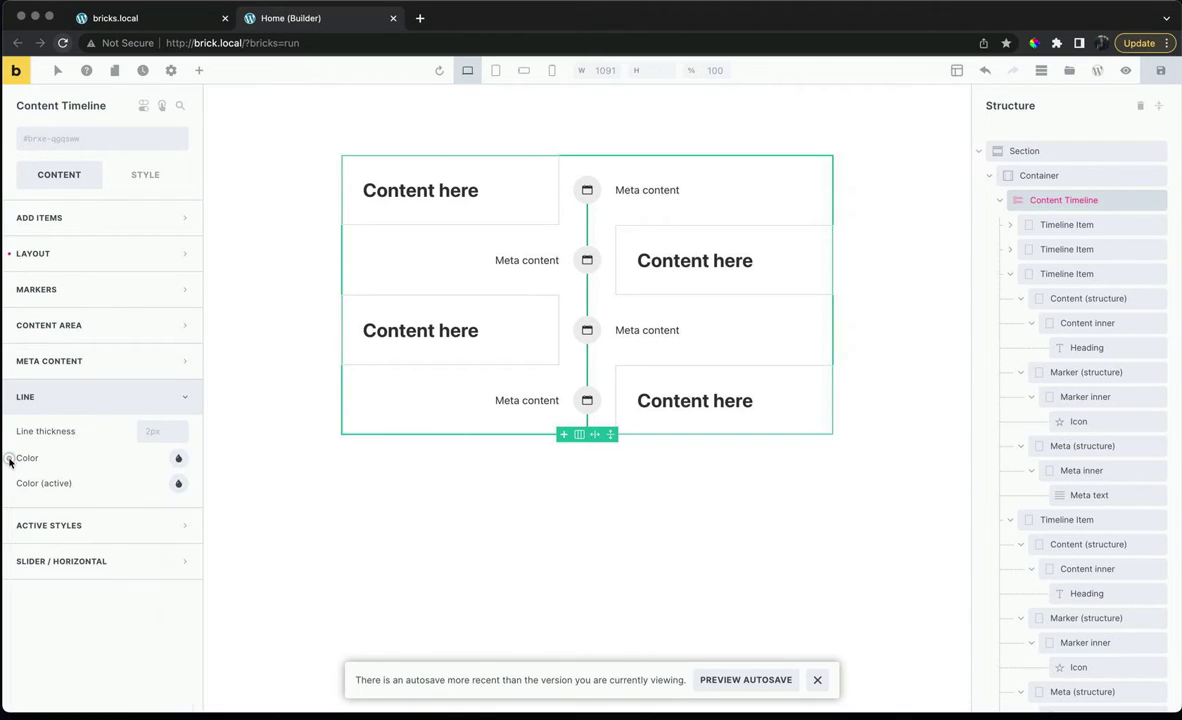
left_click(91, 402)
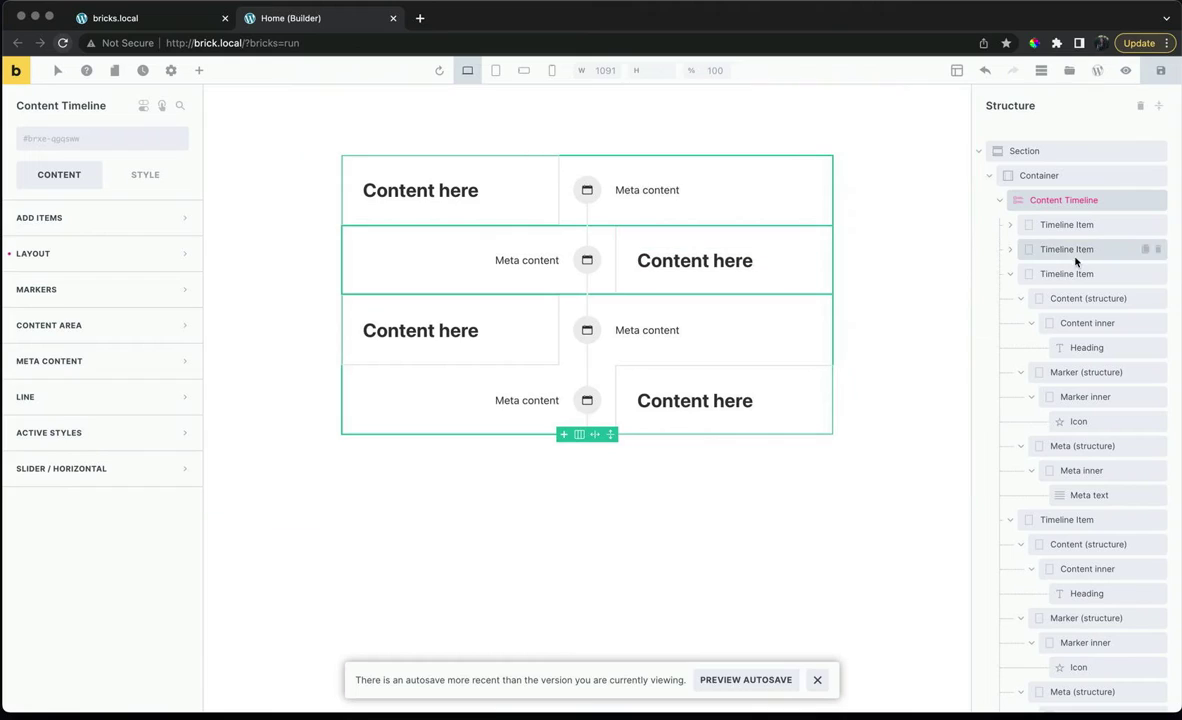
Step: Collapse the third timeline item and delete all timeline items except the first
left_click(1012, 275)
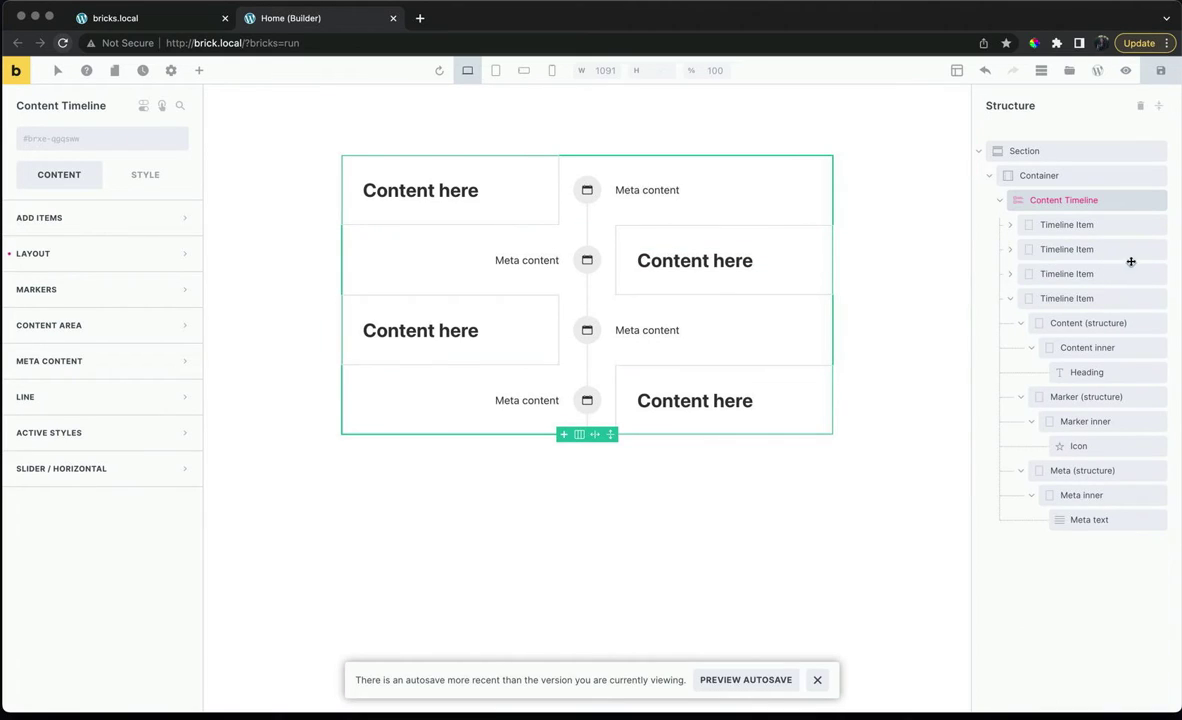
left_click(1160, 252)
left_click(1158, 250)
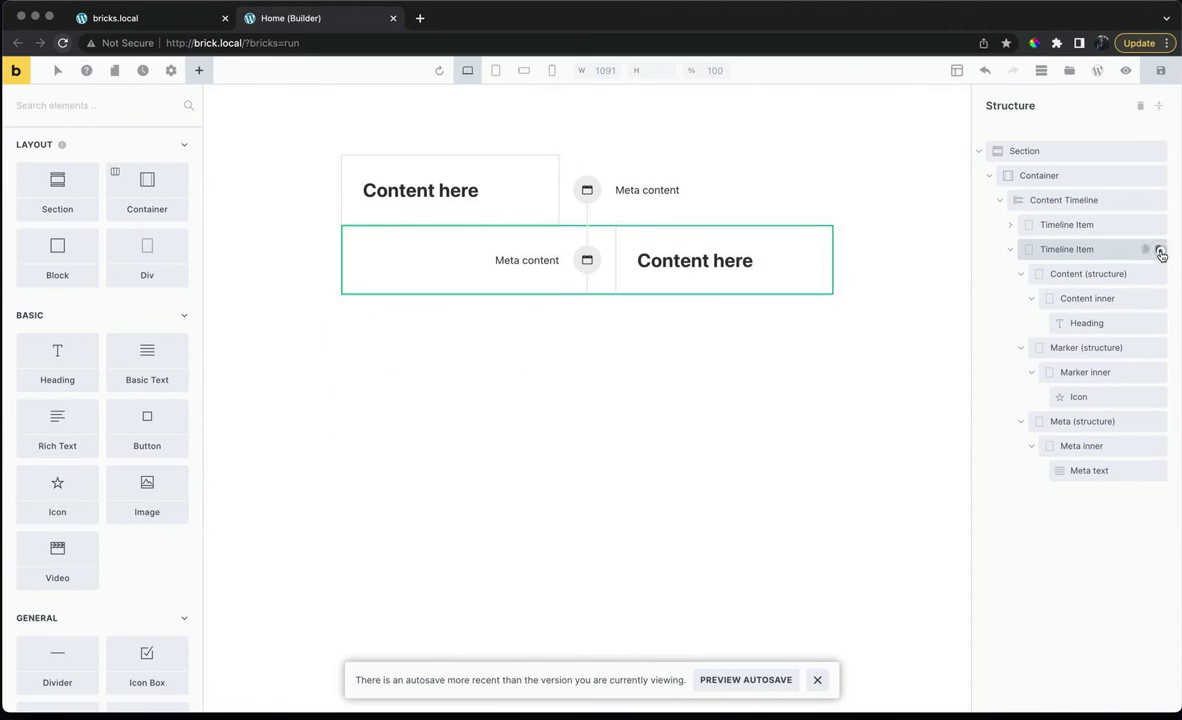
left_click(1157, 246)
Step: Enable the query loop on the remaining timeline item and increase the vertical spacing between the items
left_click(1077, 225)
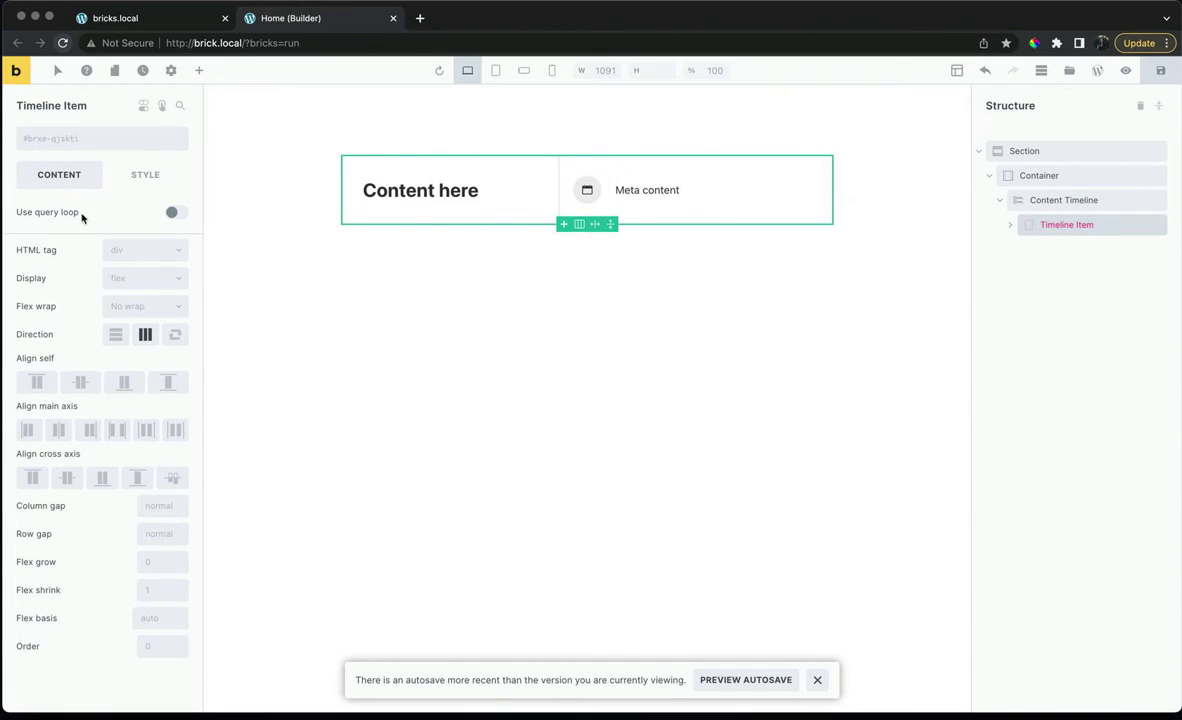
left_click(176, 213)
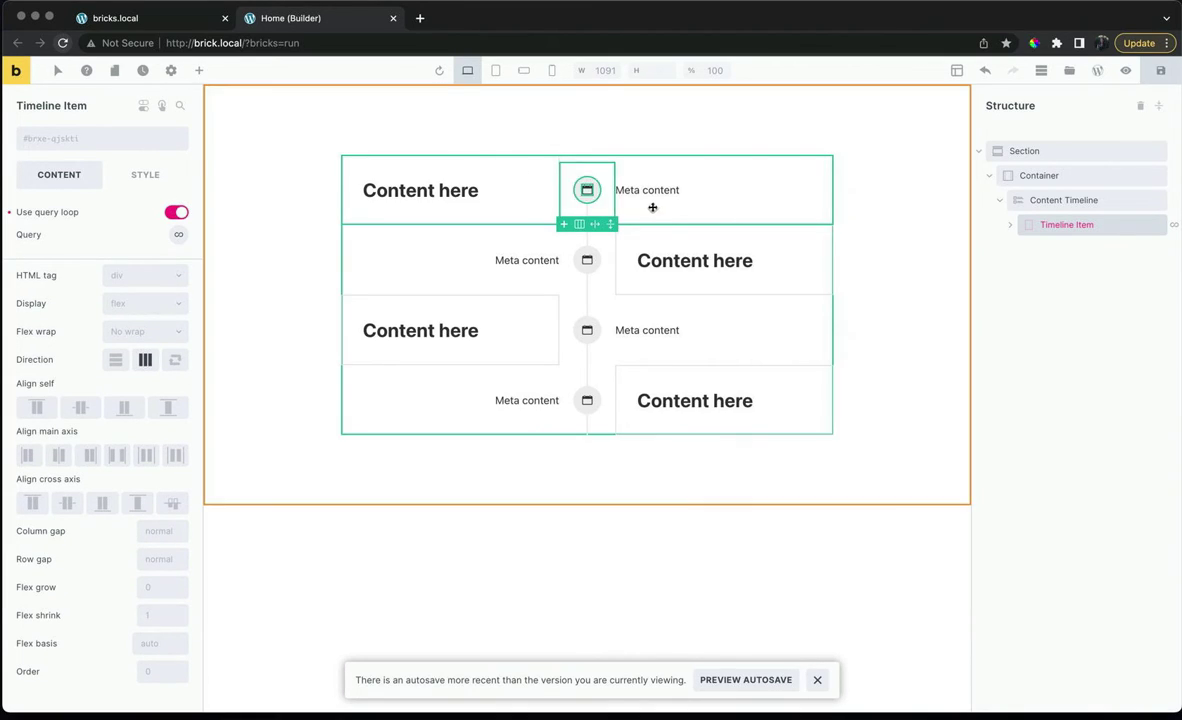
left_click_drag(673, 240, 675, 273)
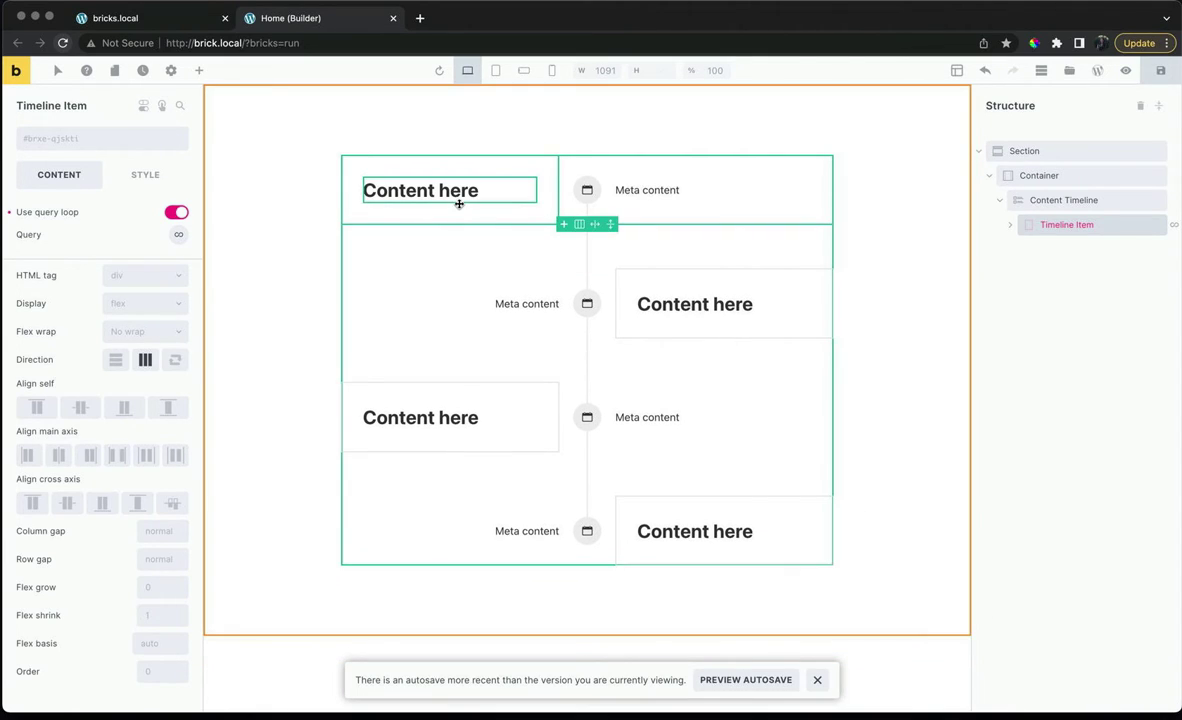
Step: Replace the timeline item's heading text with the Post title dynamic data
left_click(443, 193)
left_click(137, 216)
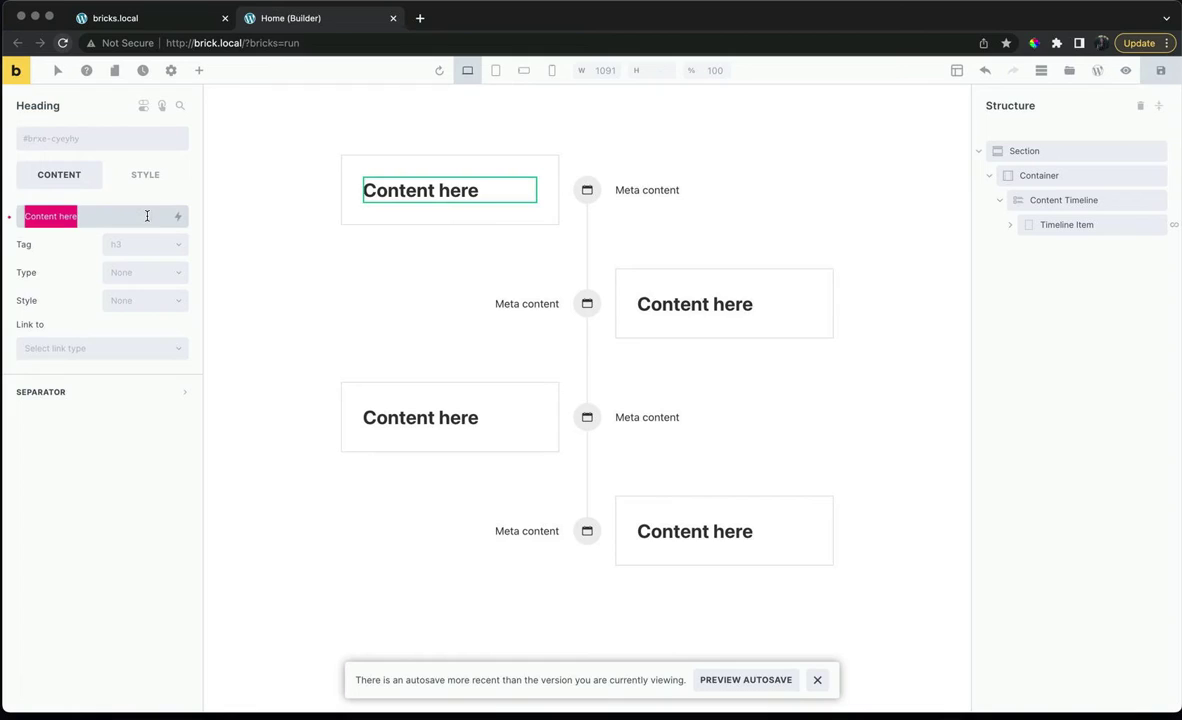
key("super+a")
key("BackSpace")
left_click(178, 216)
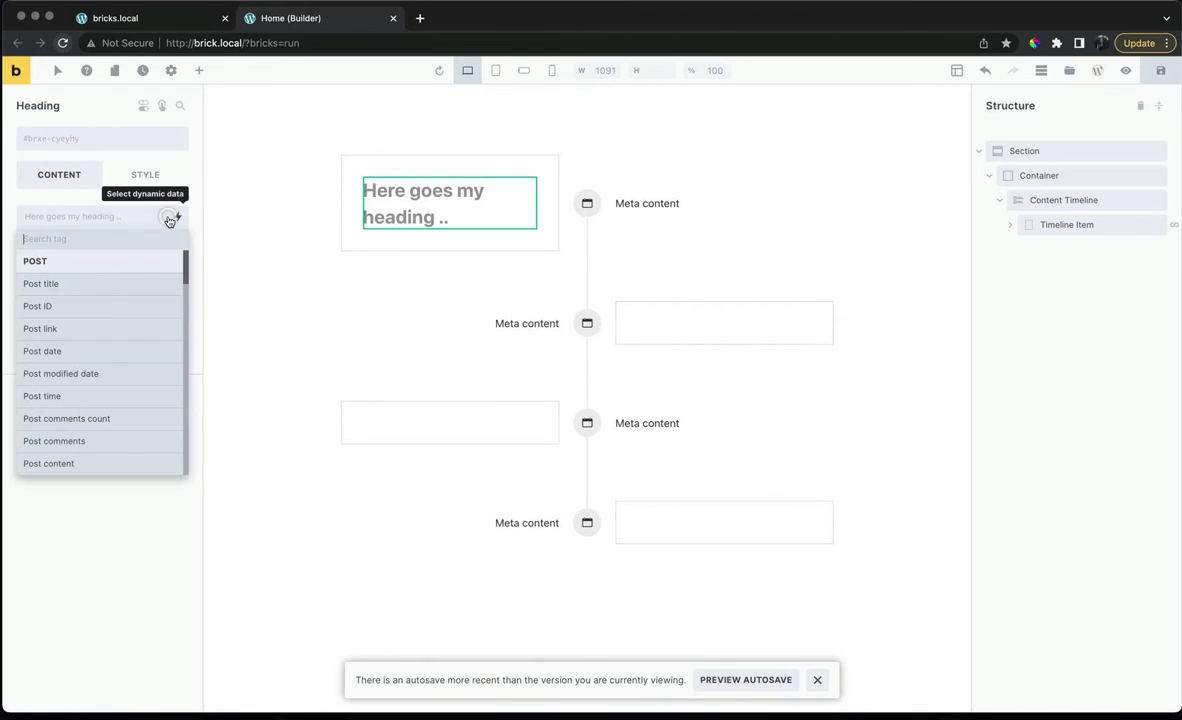
left_click(129, 277)
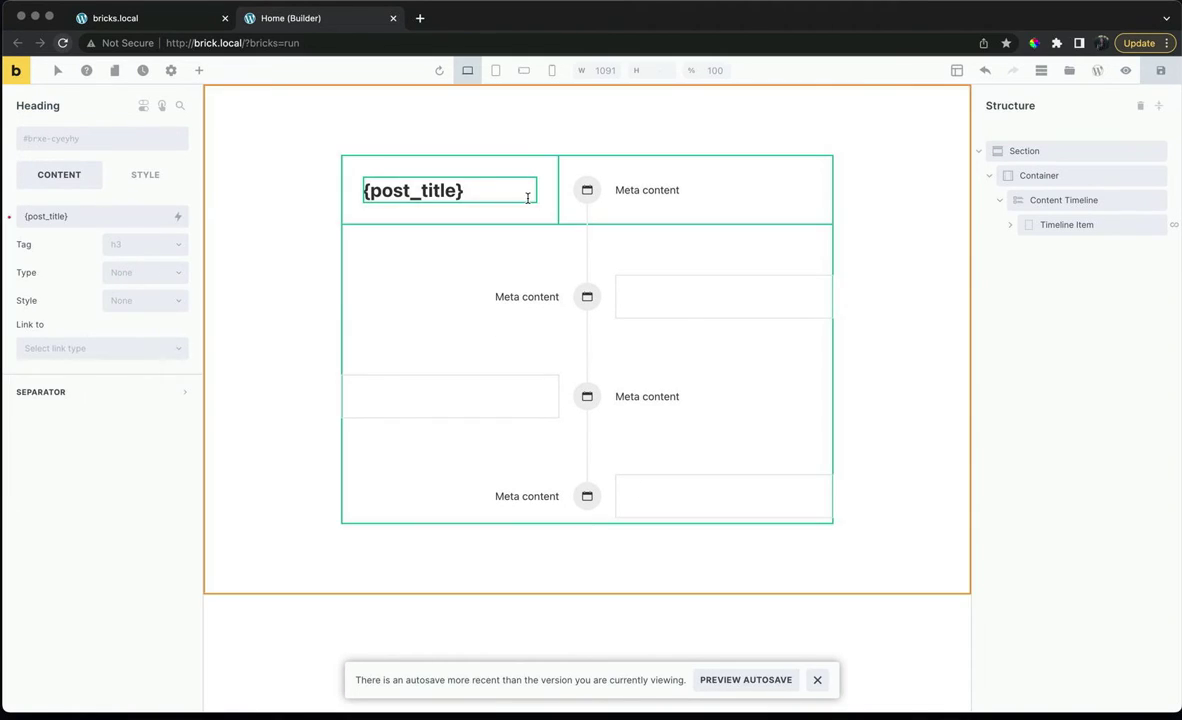
Step: Replace the timeline item's meta text with the Post date dynamic data
left_click(654, 188)
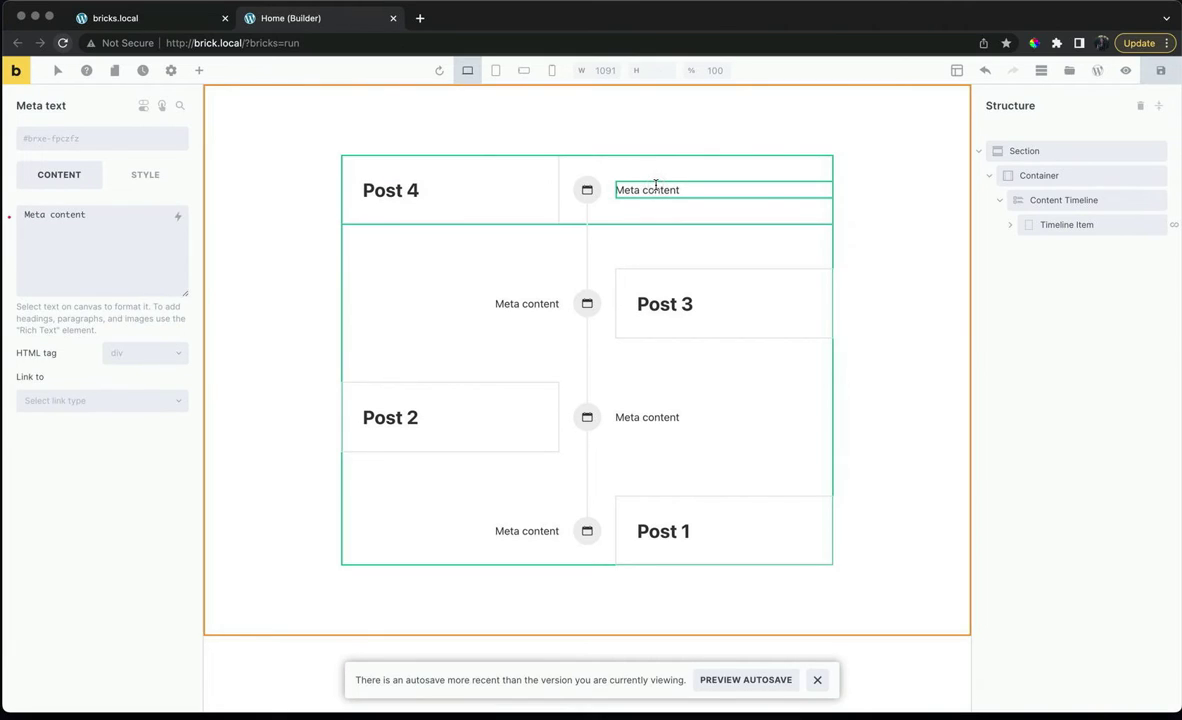
left_click(164, 228)
key("super+a")
key("BackSpace")
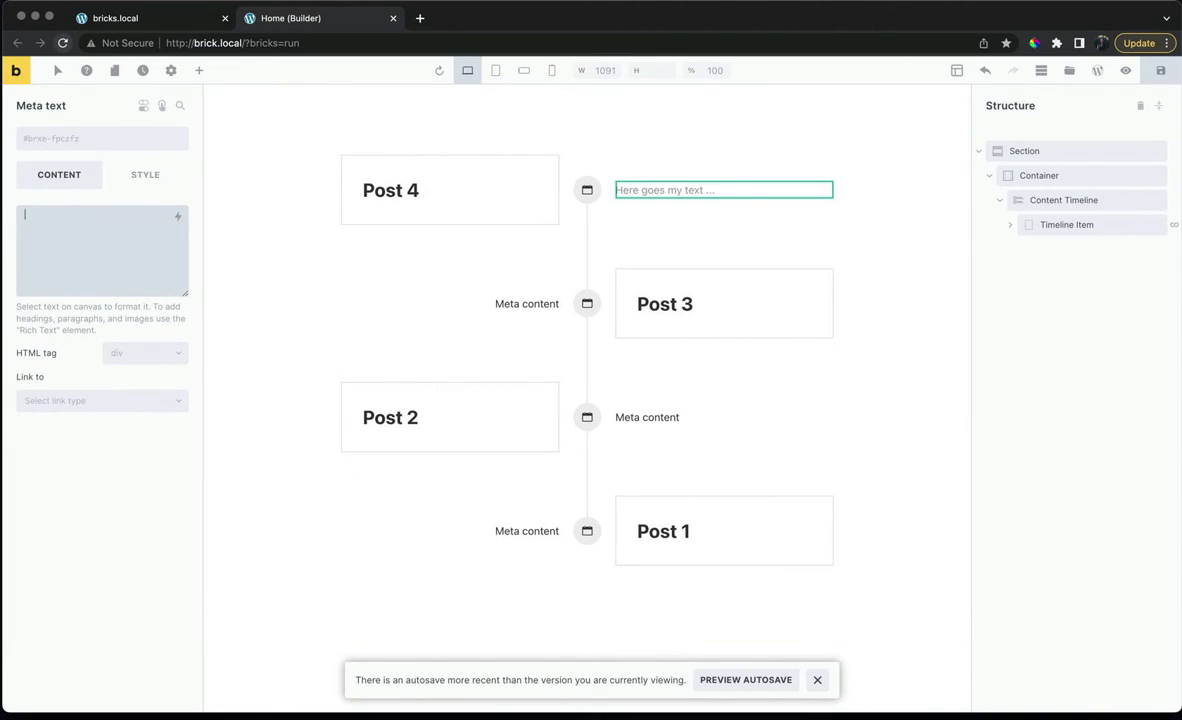
left_click(178, 219)
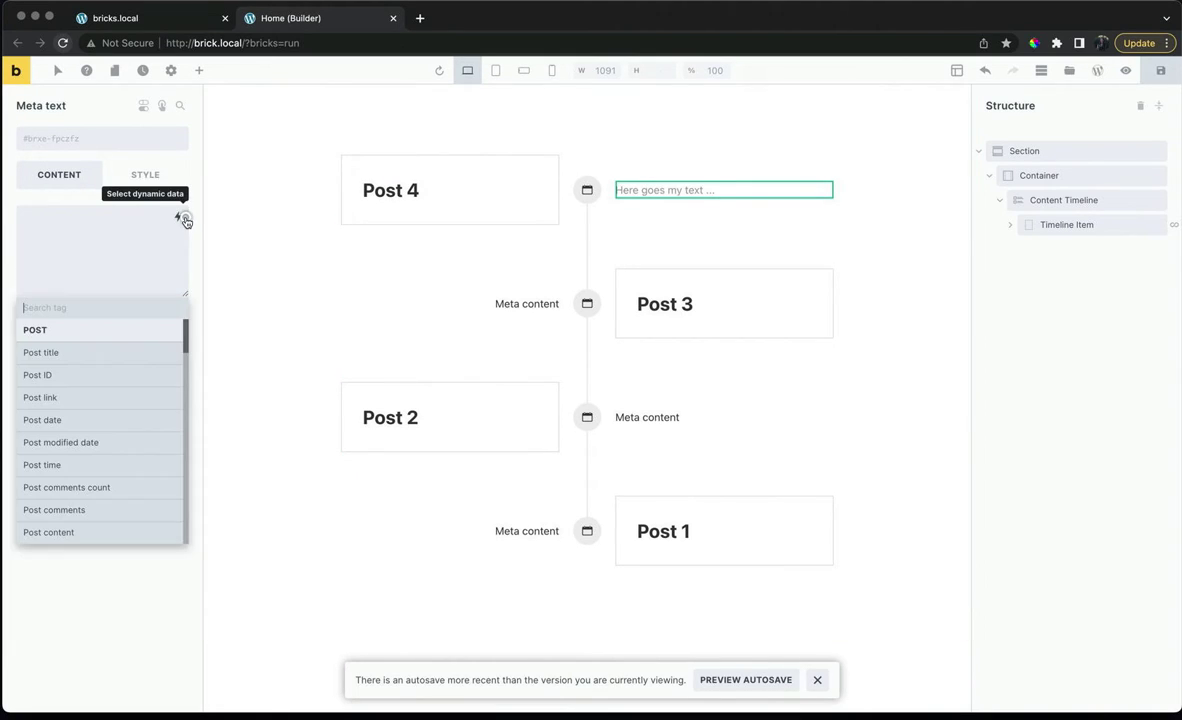
left_click(94, 419)
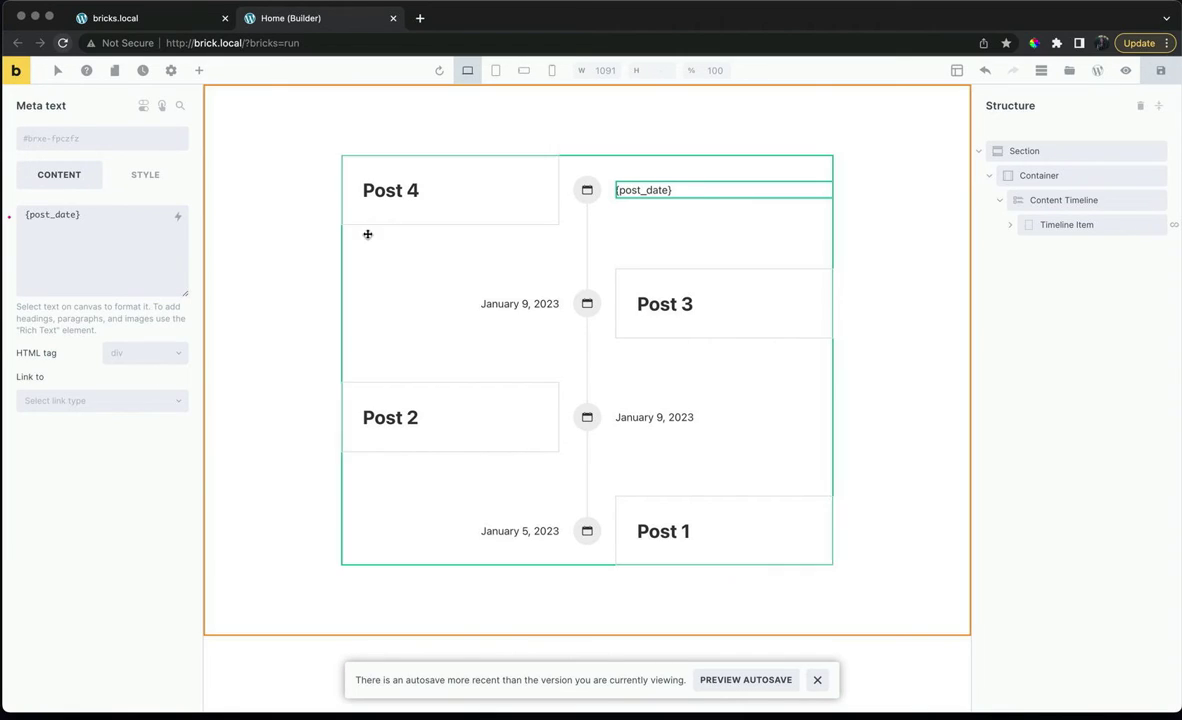
Step: Add an Image element below the post title heading and set its source to the Featured image dynamic data
left_click(371, 185)
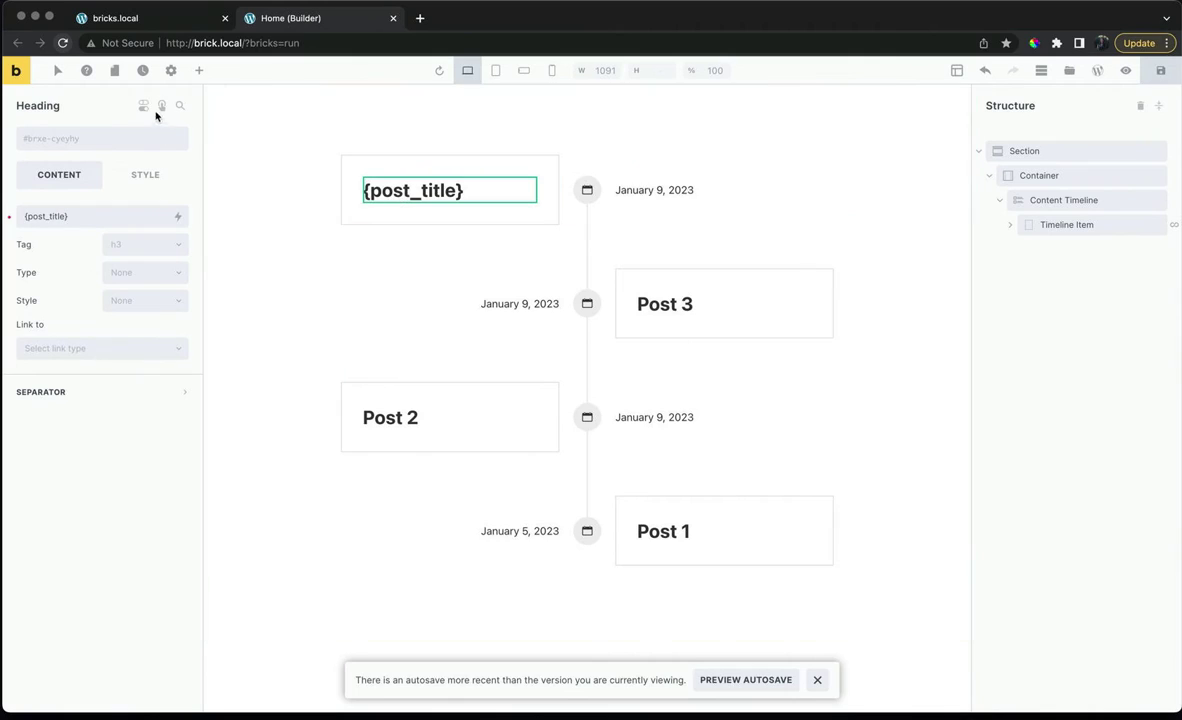
left_click(201, 69)
type("im")
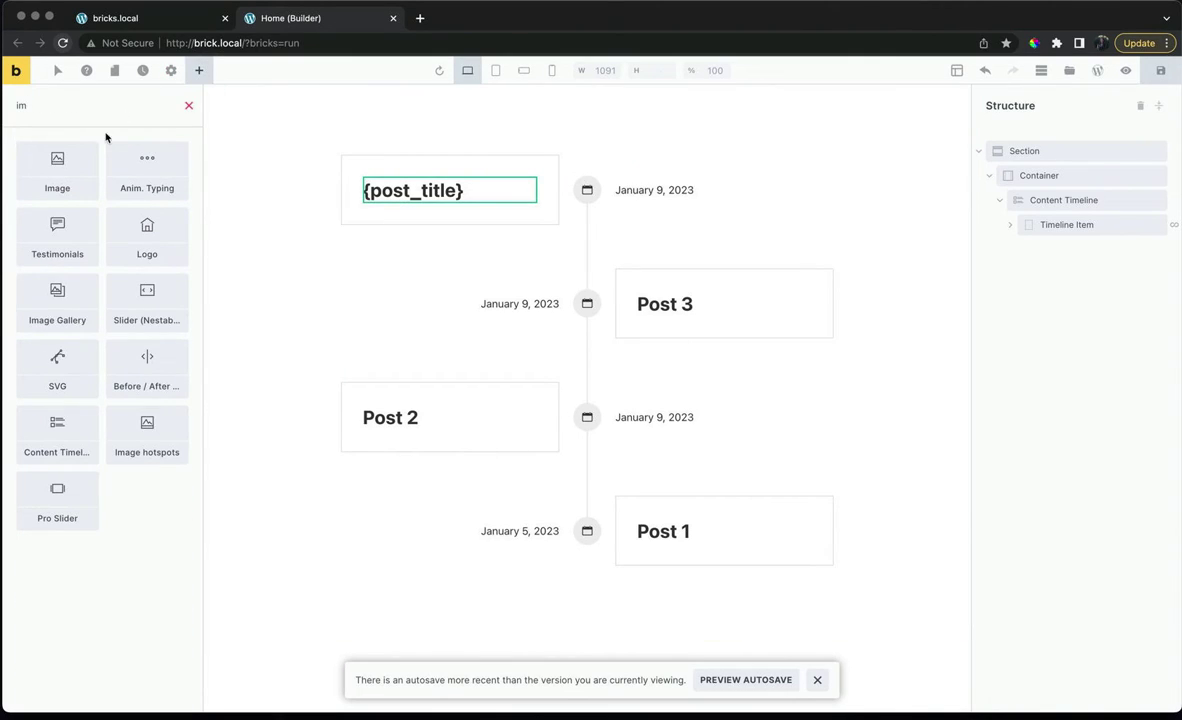
left_click(66, 170)
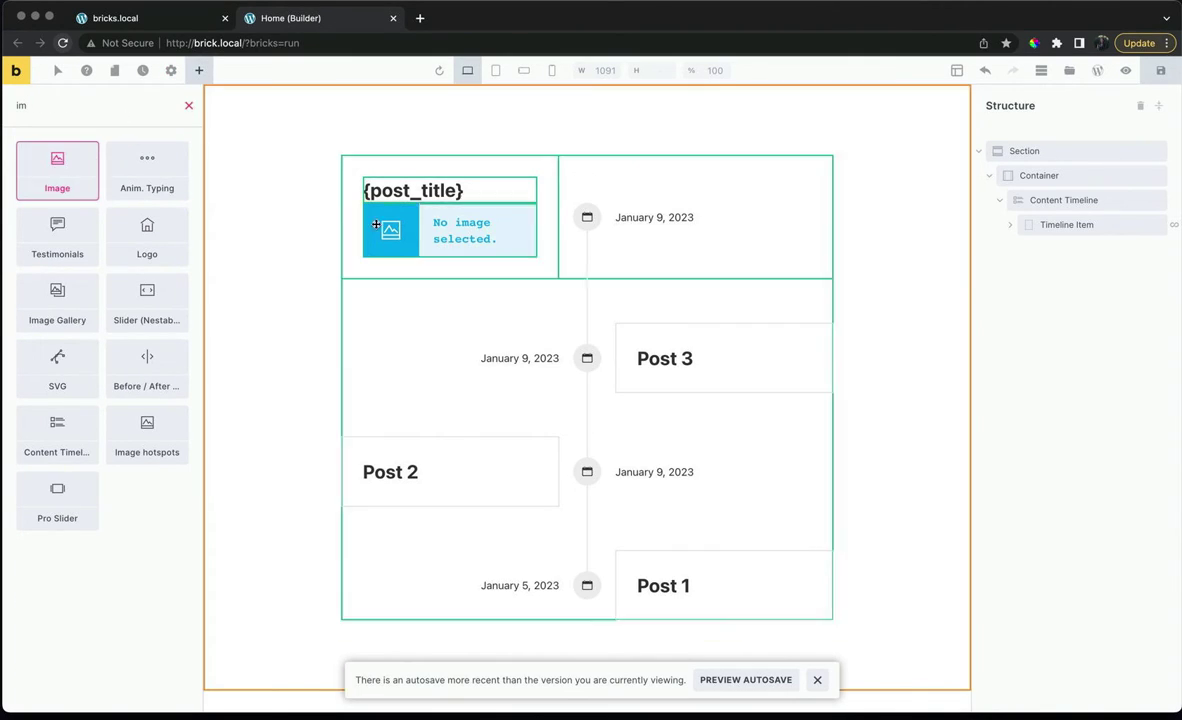
left_click(172, 266)
type("feat")
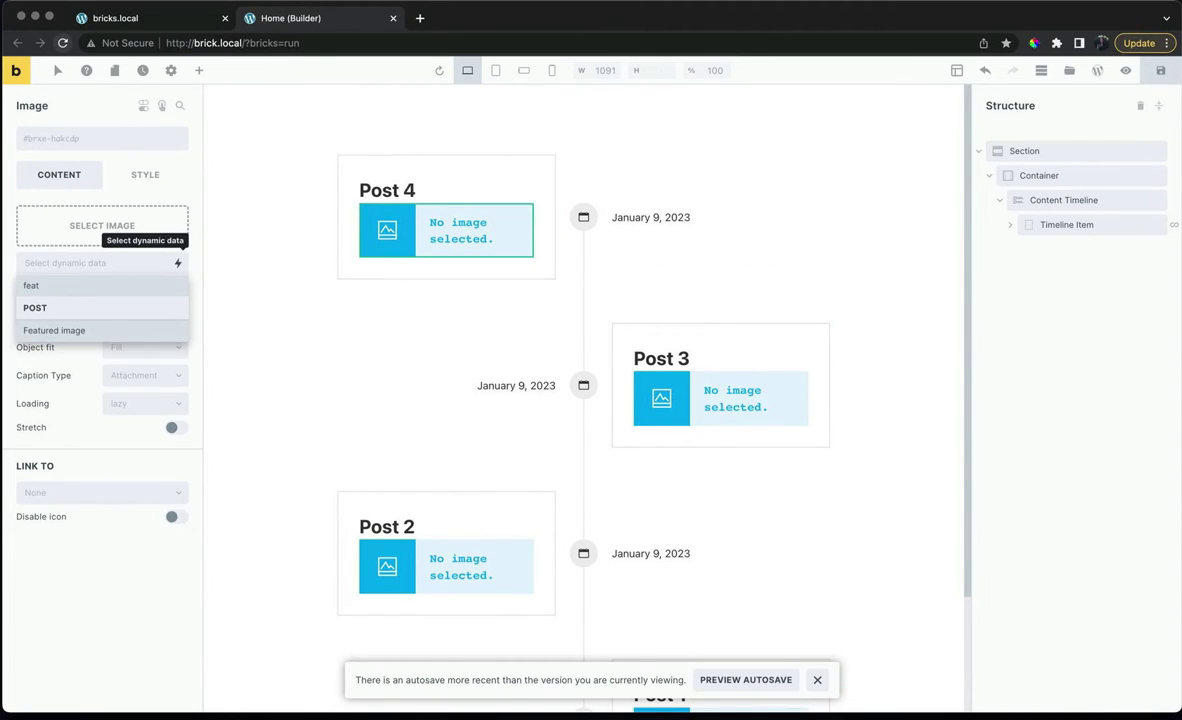
left_click(145, 330)
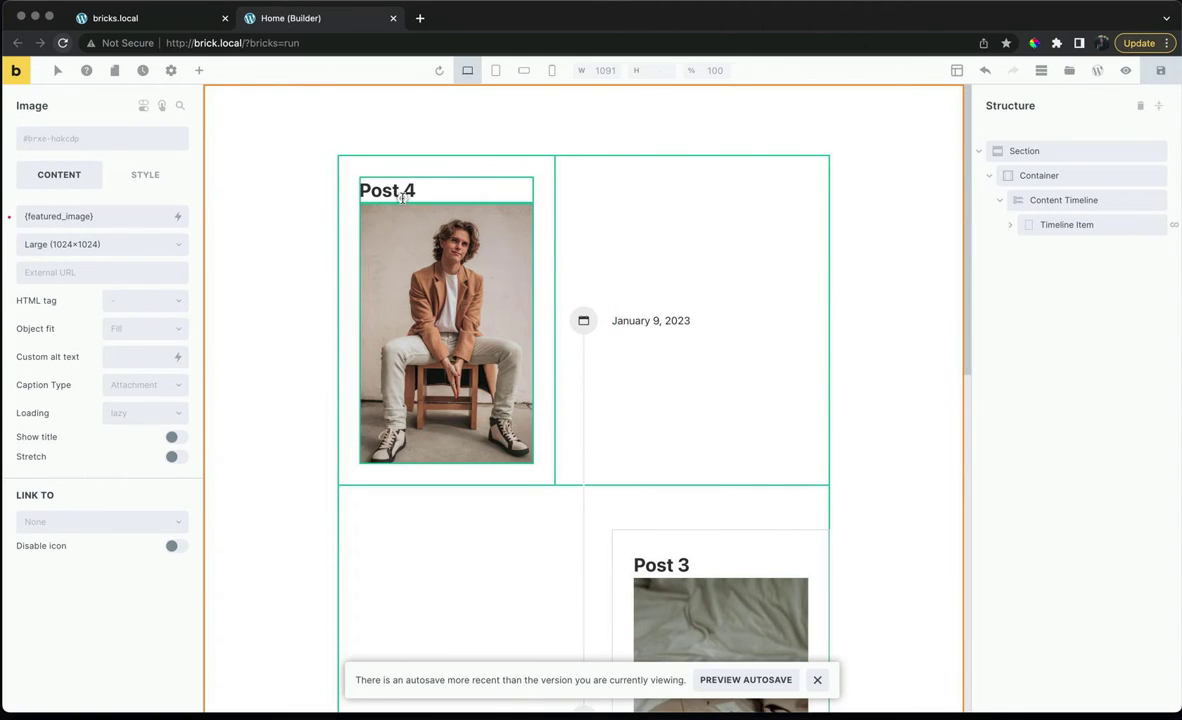
Step: Add some spacing between the post title heading and the image, and save the page
left_click(367, 190)
left_click_drag(418, 207, 700, 235)
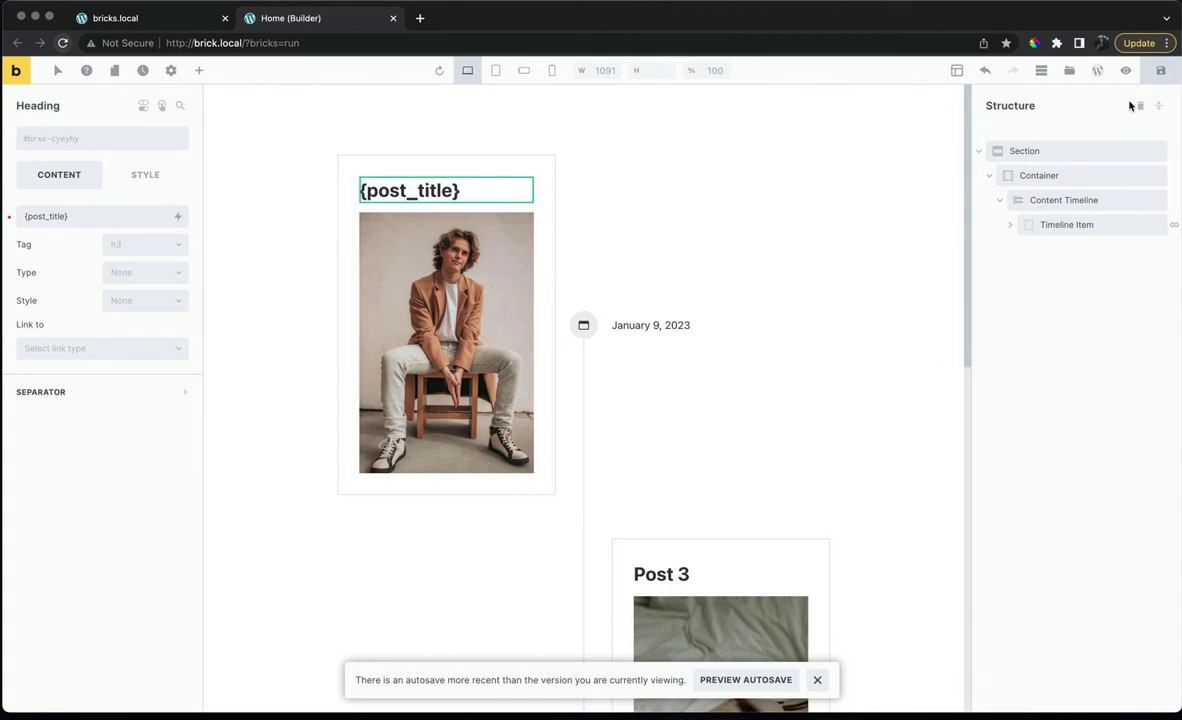
left_click(1158, 72)
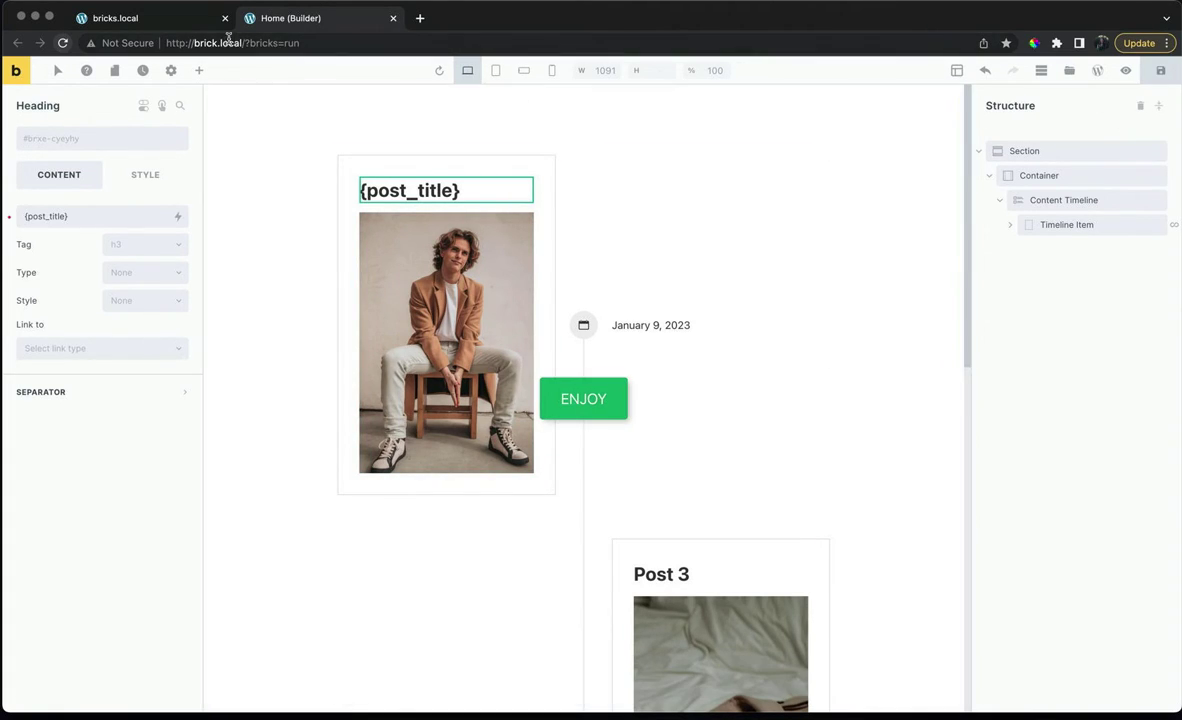
Step: Load the home page at brick.local without the preview parameter on the frontend and look through the post timeline
left_click(183, 27)
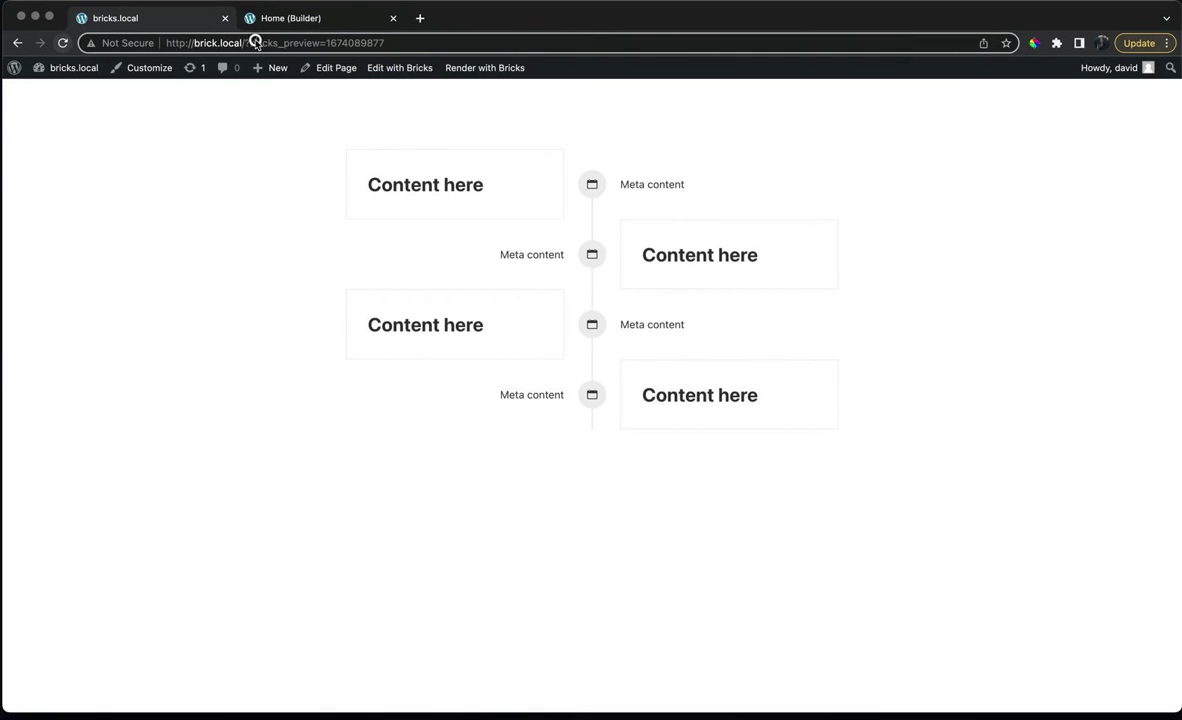
left_click_drag(248, 42, 393, 42)
key("BackSpace")
key("Return")
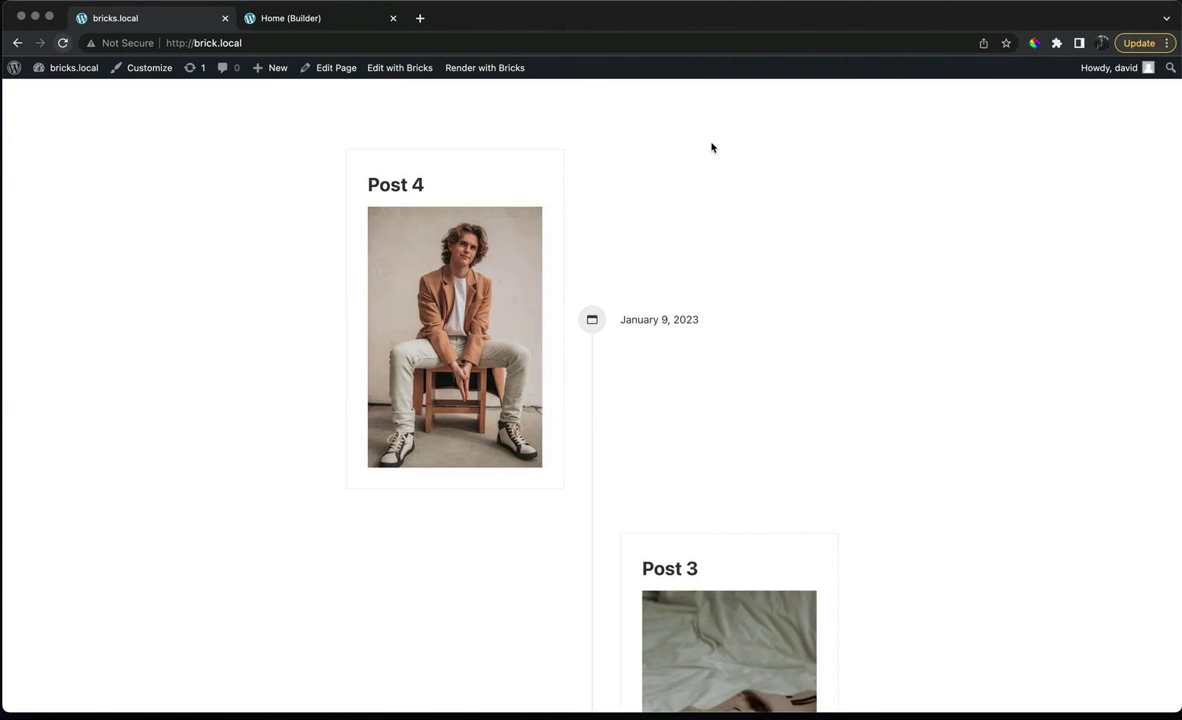
scroll(802, 174, "down", 10)
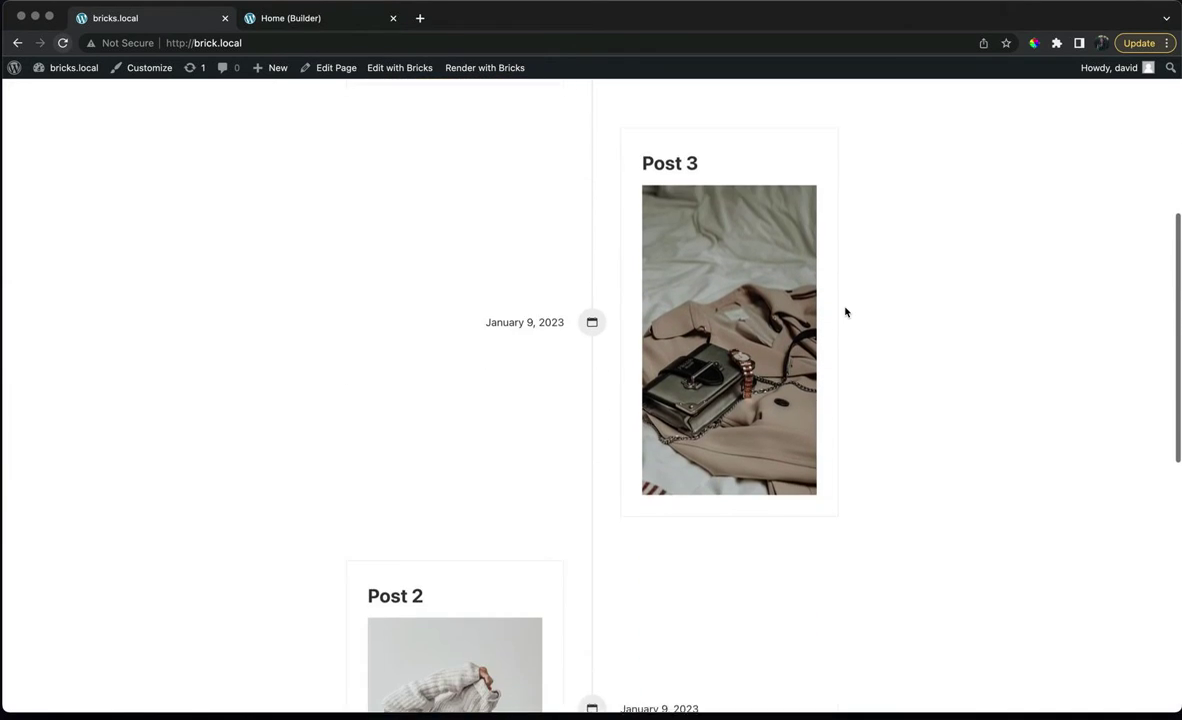
scroll(845, 312, "up", 5)
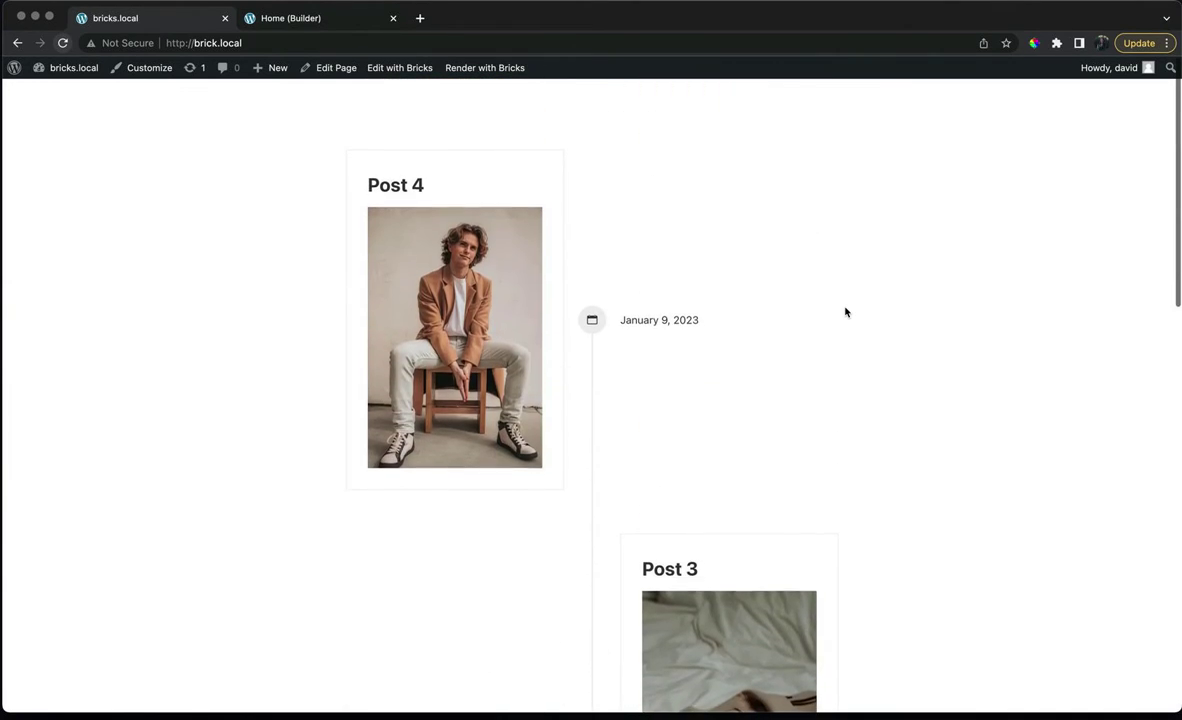
Step: In the builder, set the Content Timeline's even items' flex direction to Row for the Mobile landscape breakpoint
left_click(310, 22)
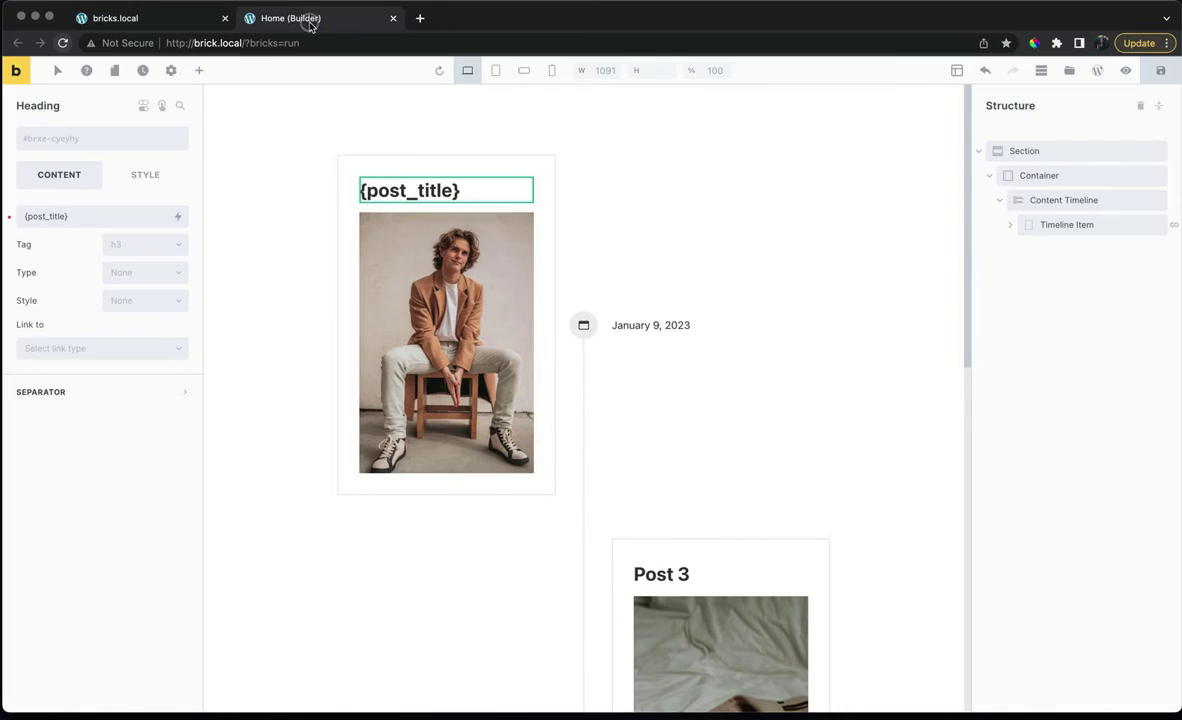
left_click(495, 72)
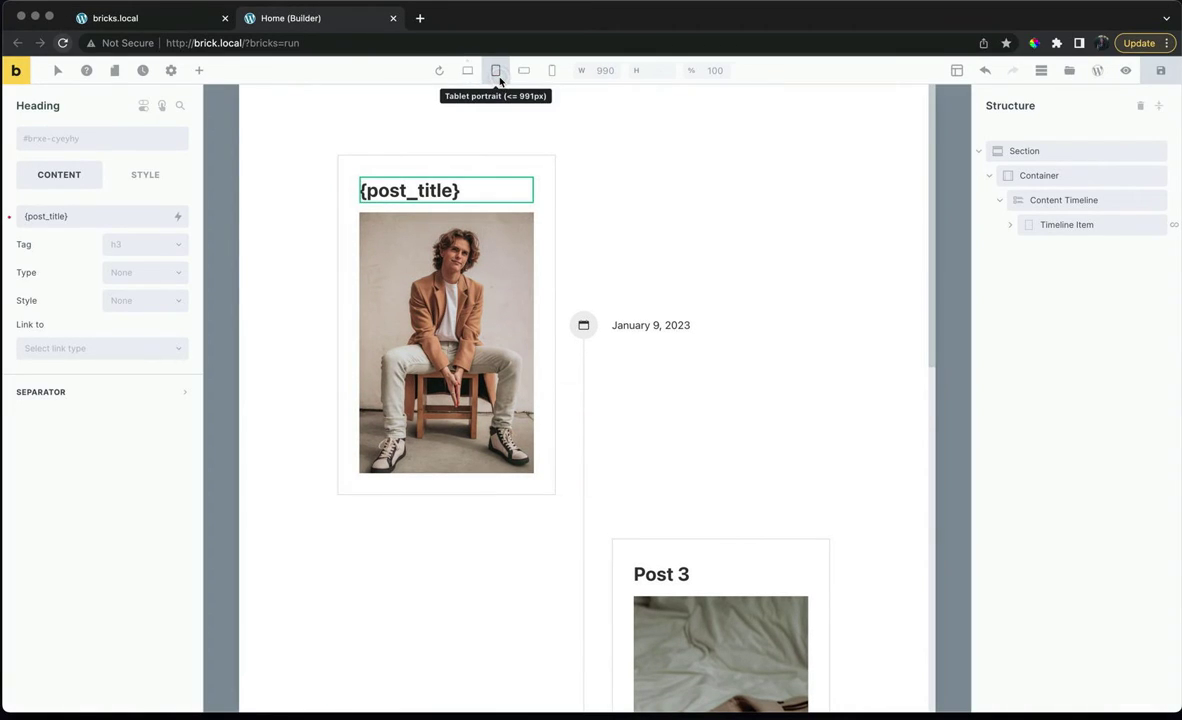
left_click(522, 71)
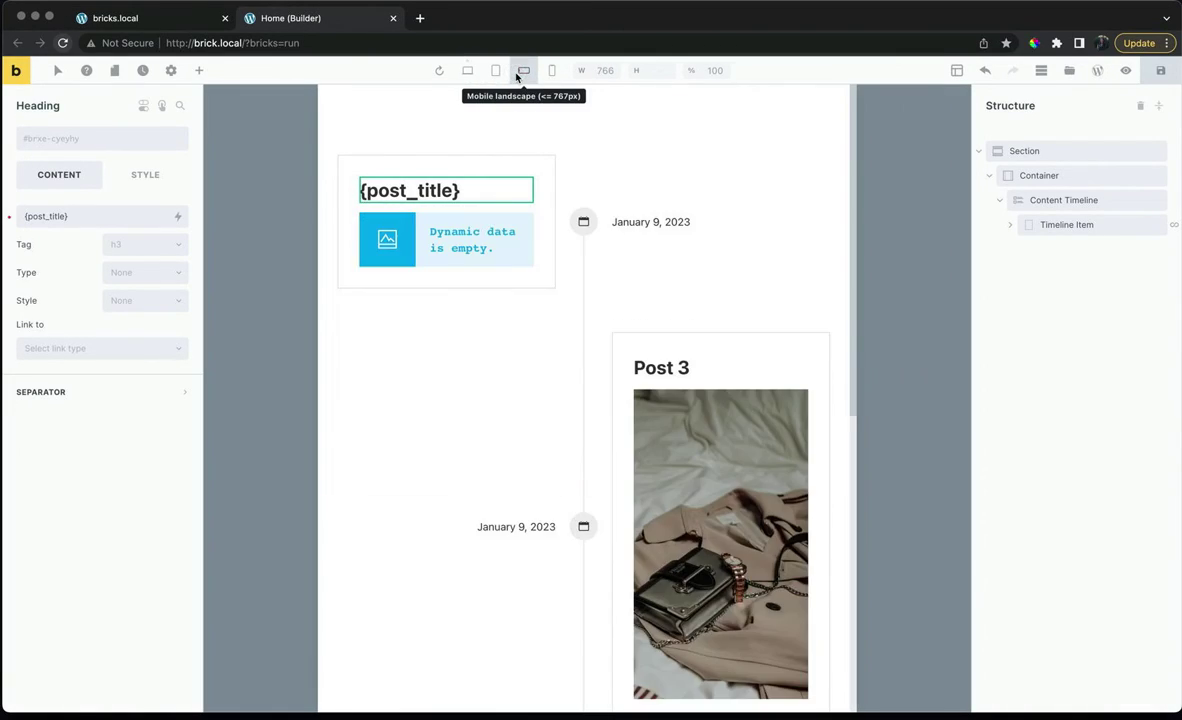
left_click(1016, 197)
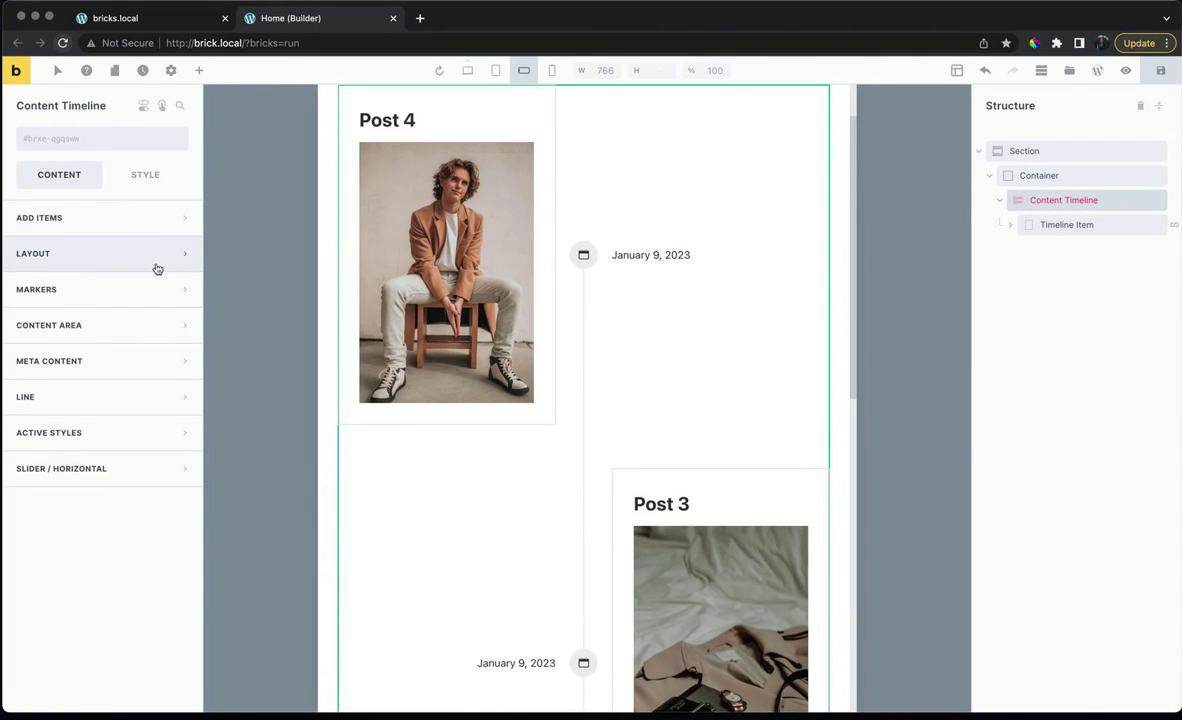
left_click(156, 266)
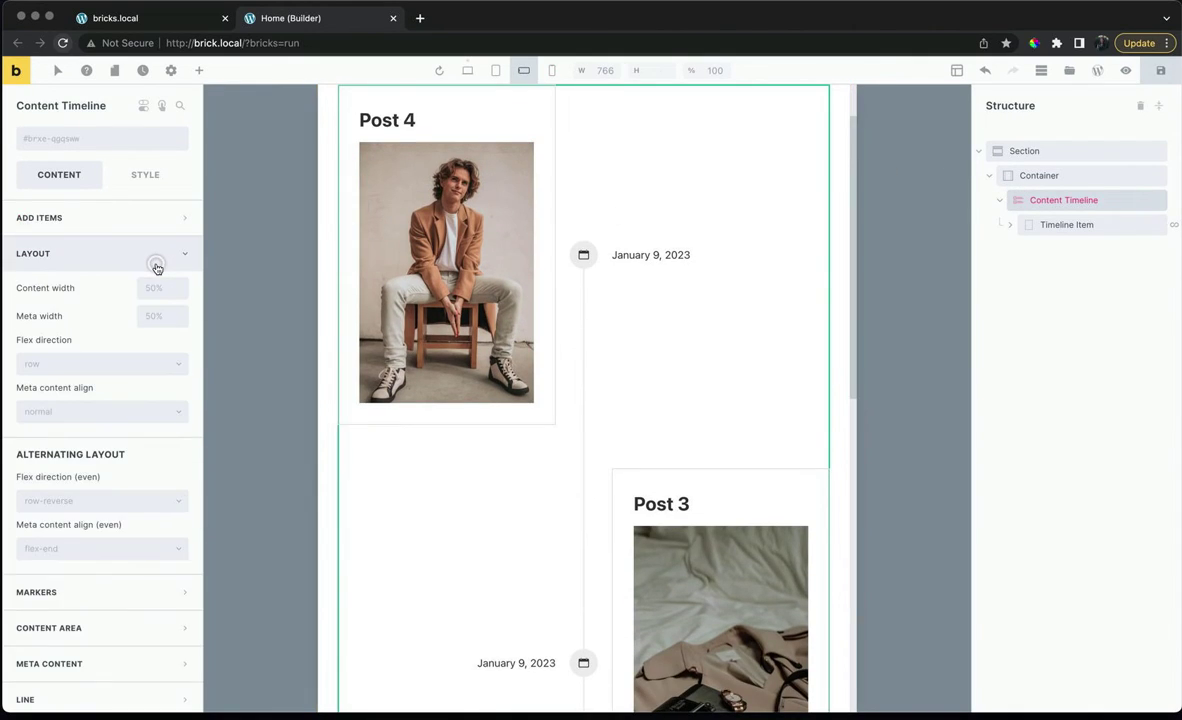
left_click(96, 502)
left_click(89, 525)
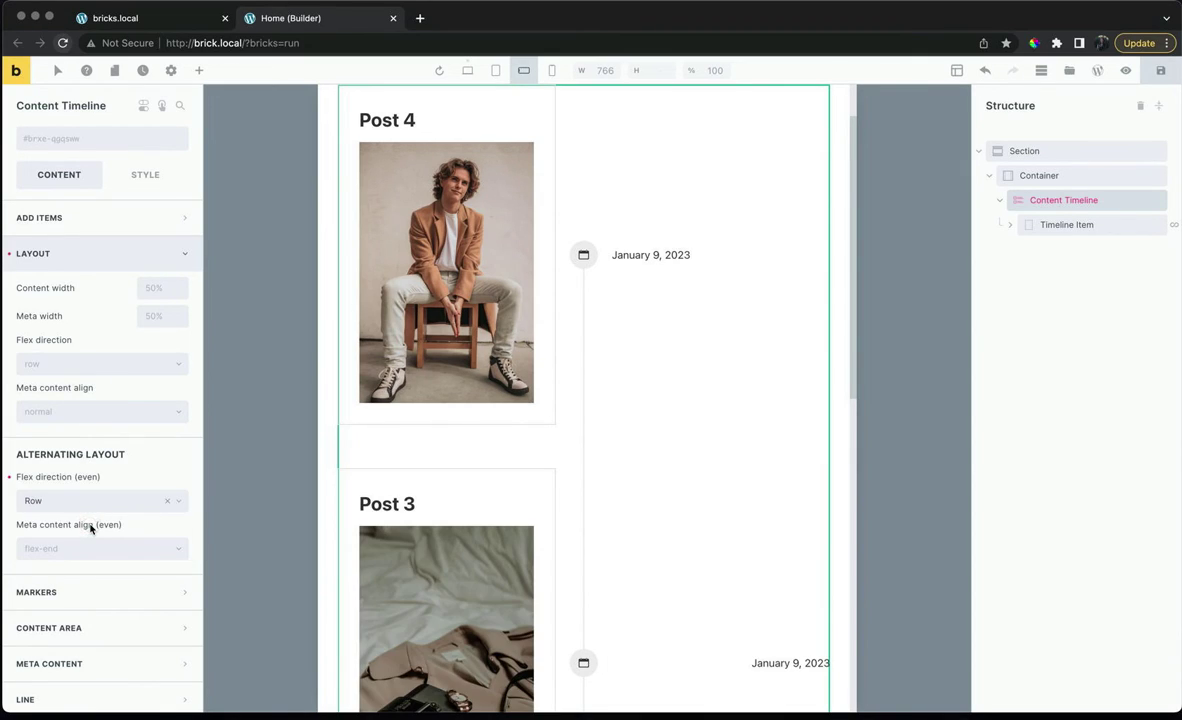
Step: Align the even items' meta content to Flex start, and set the Content Timeline's content width to 80% and meta width to 20%
left_click(90, 546)
left_click(89, 578)
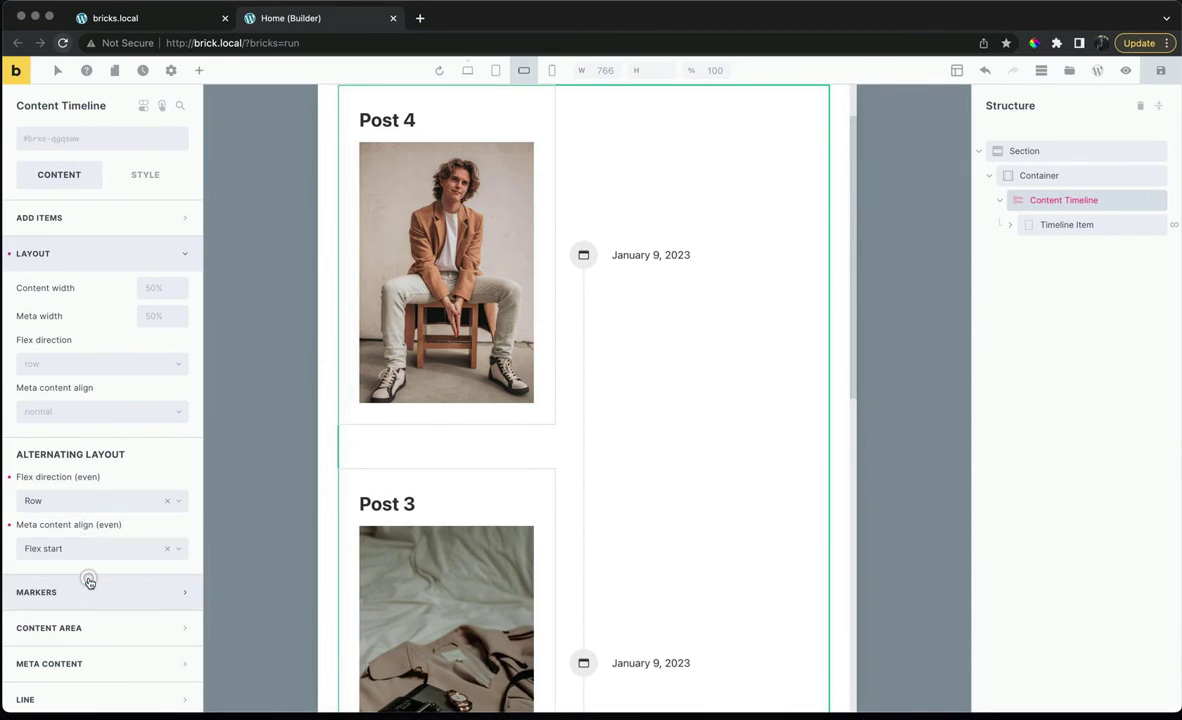
left_click(164, 290)
type("80%")
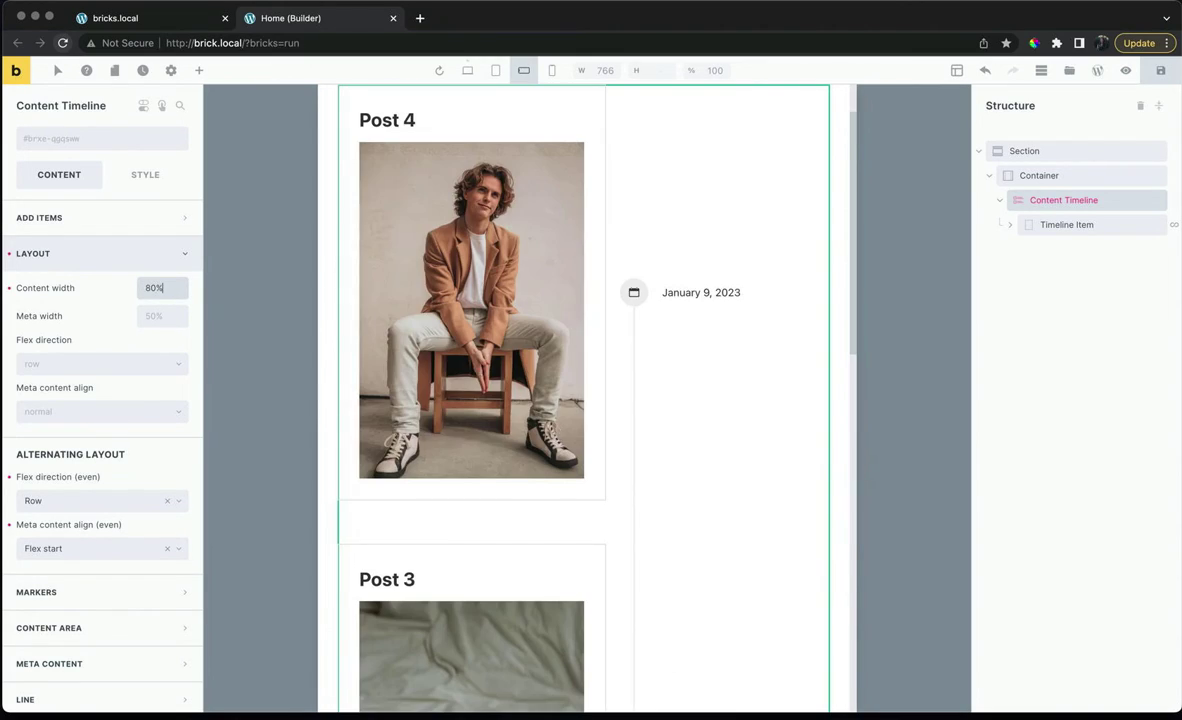
key("Tab")
type("20")
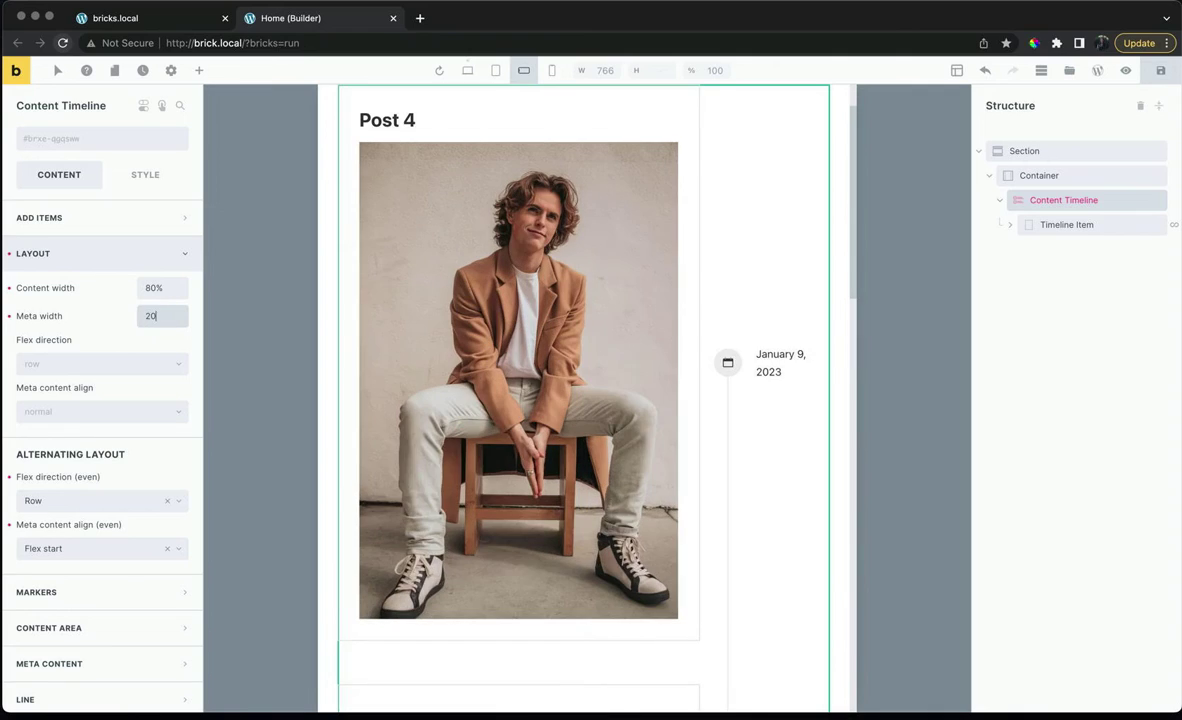
type("%")
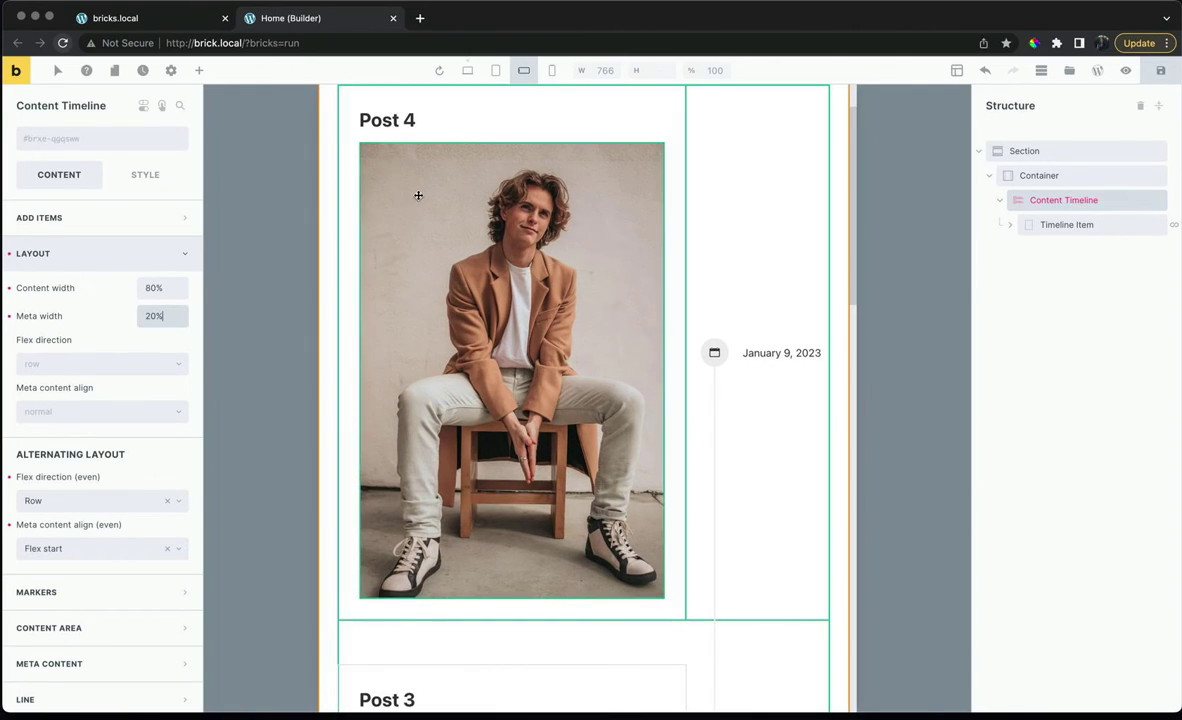
Step: Check the timeline at the Mobile portrait and Tablet portrait breakpoints, return to the desktop breakpoint, and save the page
left_click(551, 72)
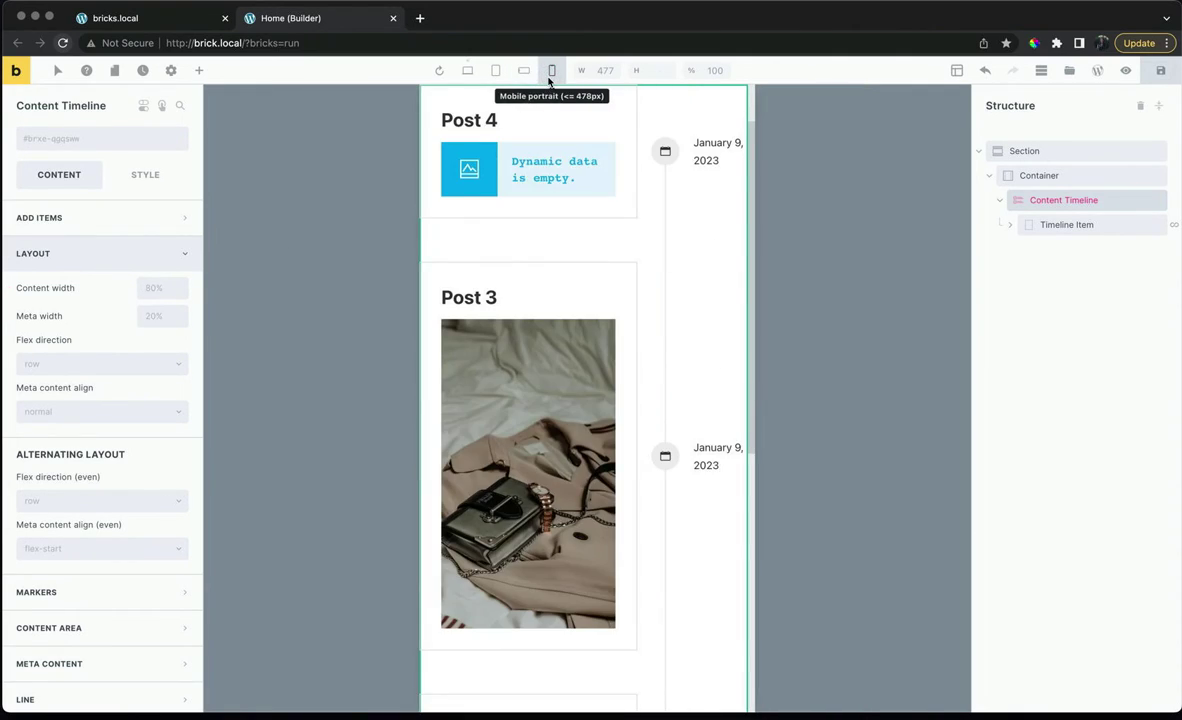
left_click(523, 72)
left_click(495, 72)
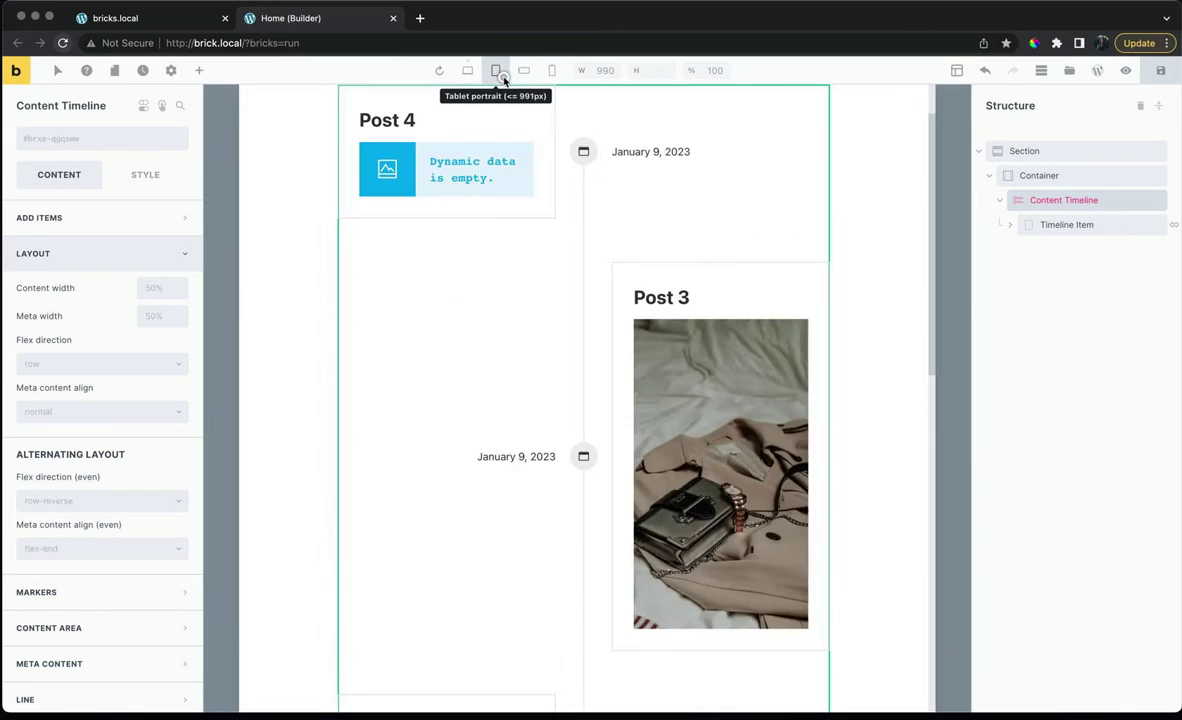
left_click(471, 76)
left_click(915, 177)
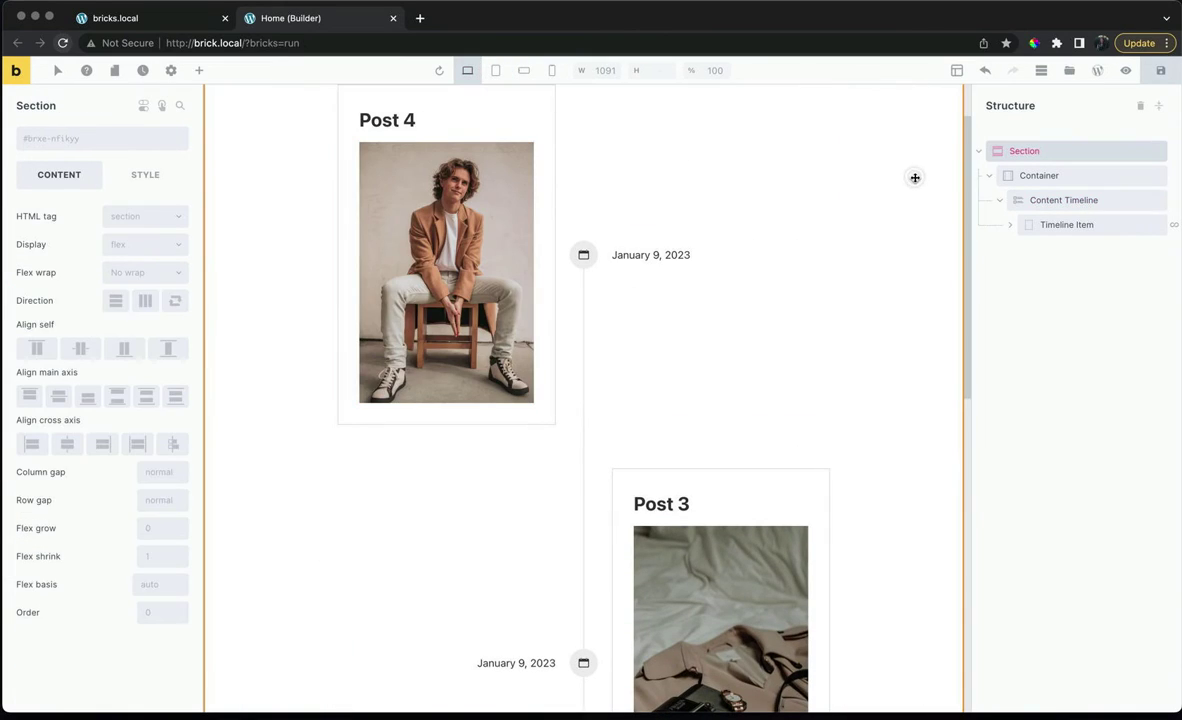
left_click(1149, 84)
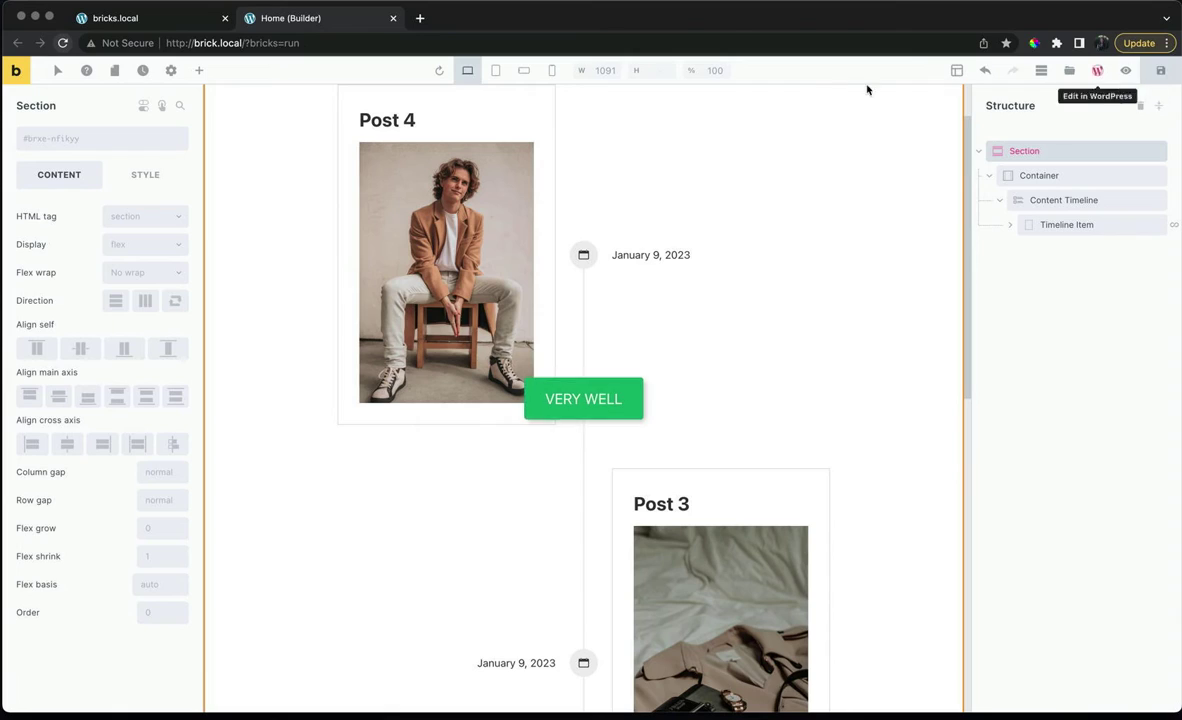
Step: Reload brick.local on the frontend, narrow the browser window to mobile width to look through the timeline, and restore the full width
left_click(192, 25)
left_click(234, 35)
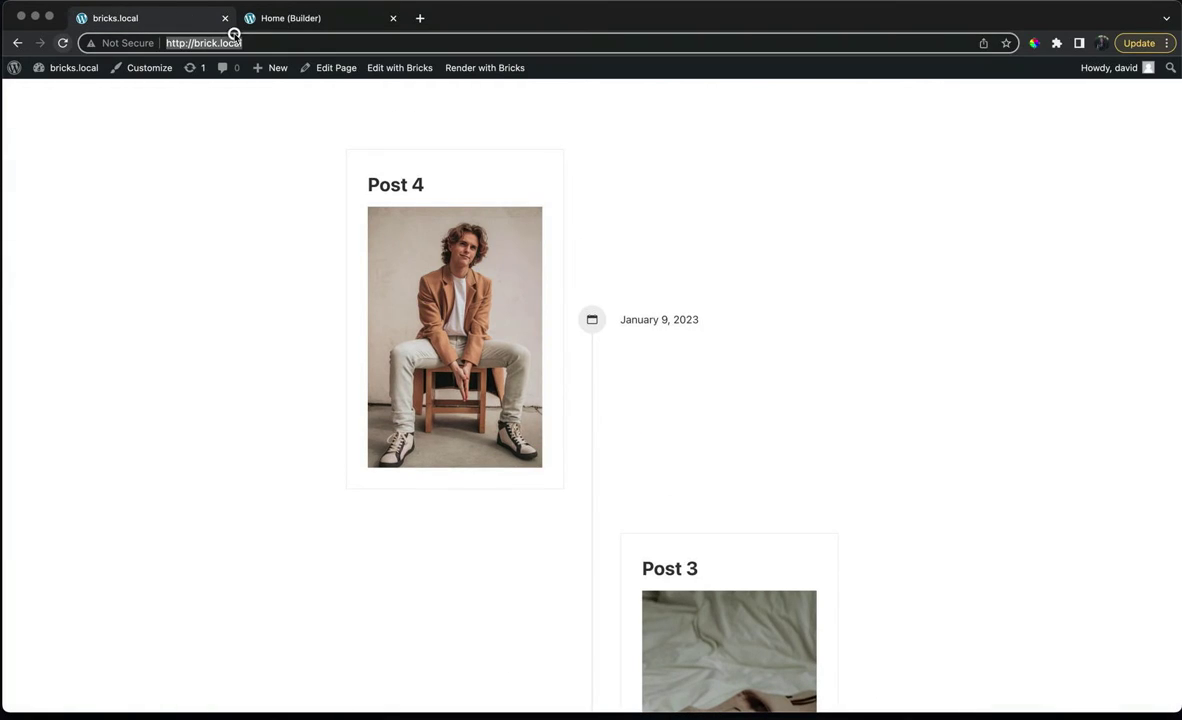
key("Return")
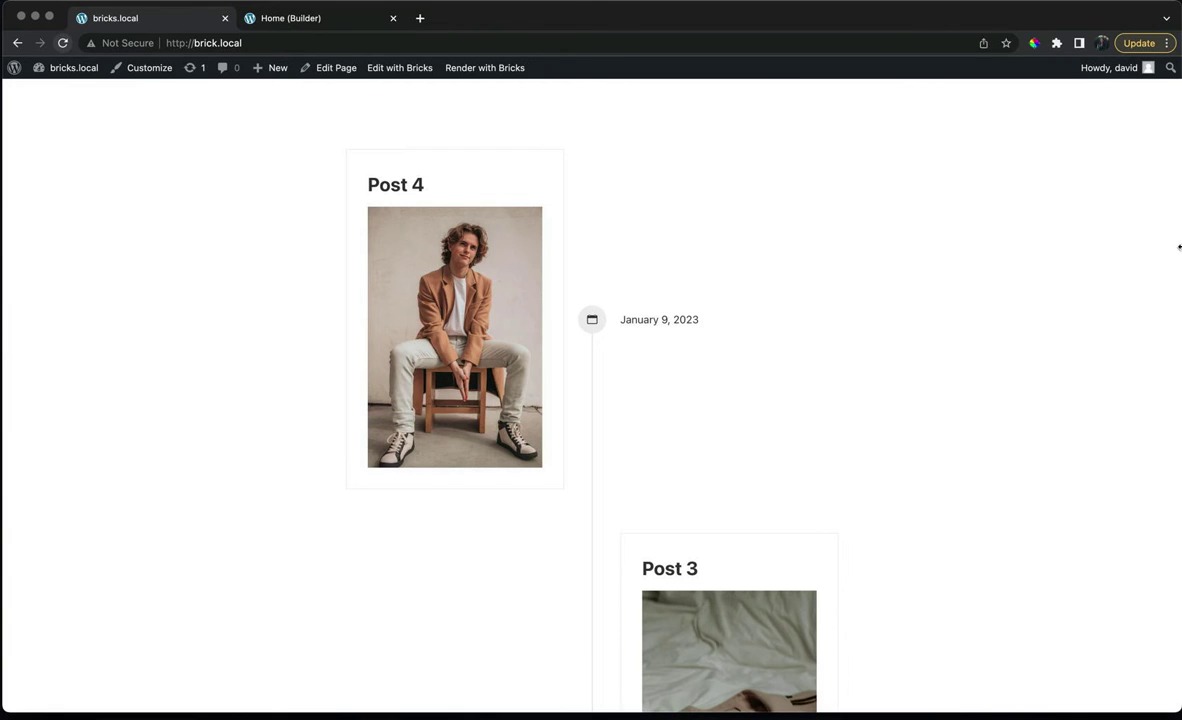
left_click_drag(1146, 250, 372, 211)
scroll(322, 237, "down", 4)
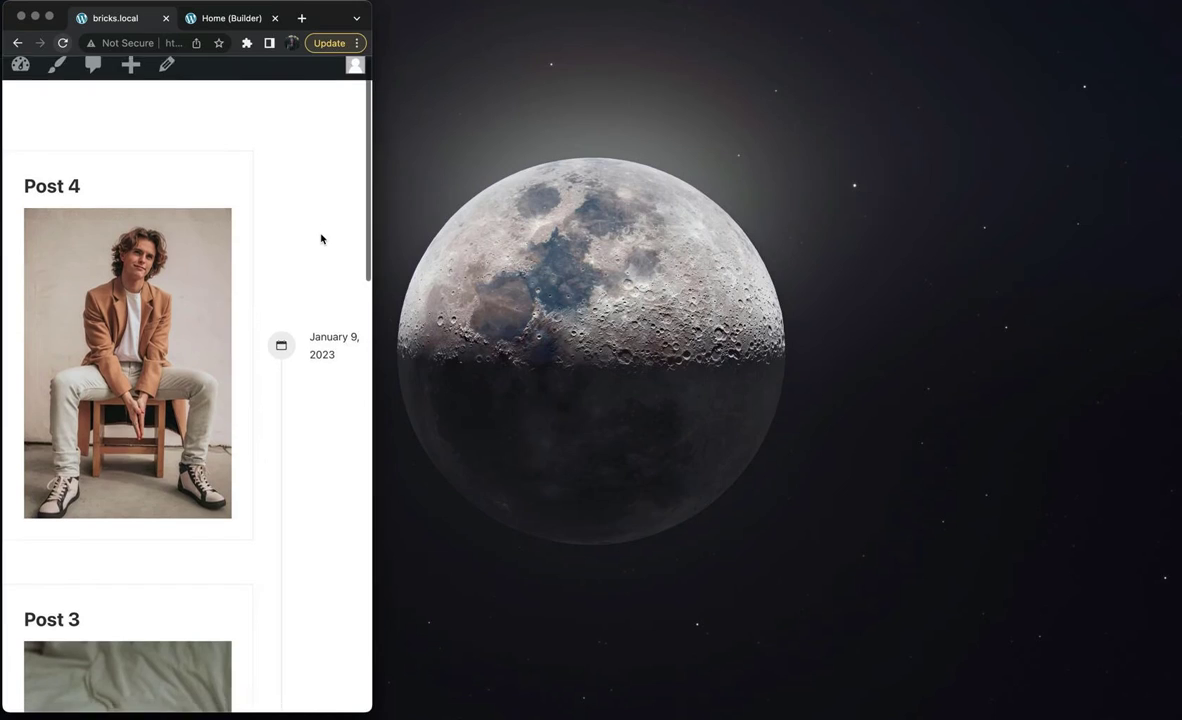
scroll(321, 238, "down", 10)
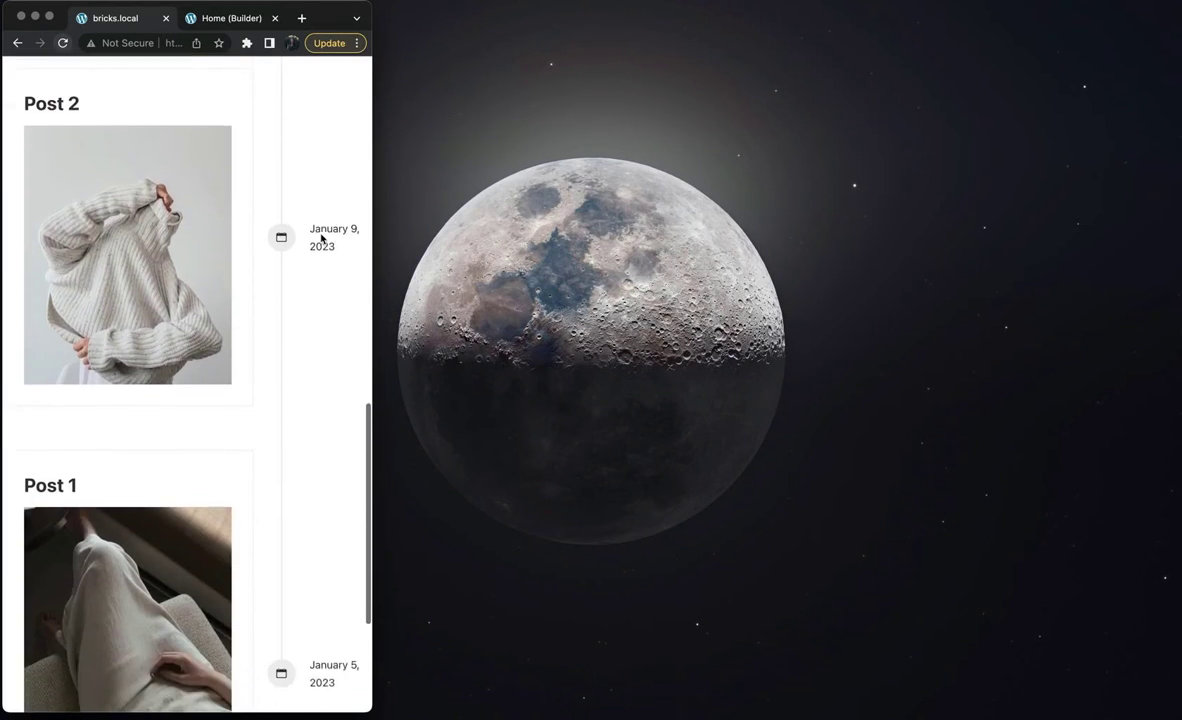
scroll(321, 236, "up", 15)
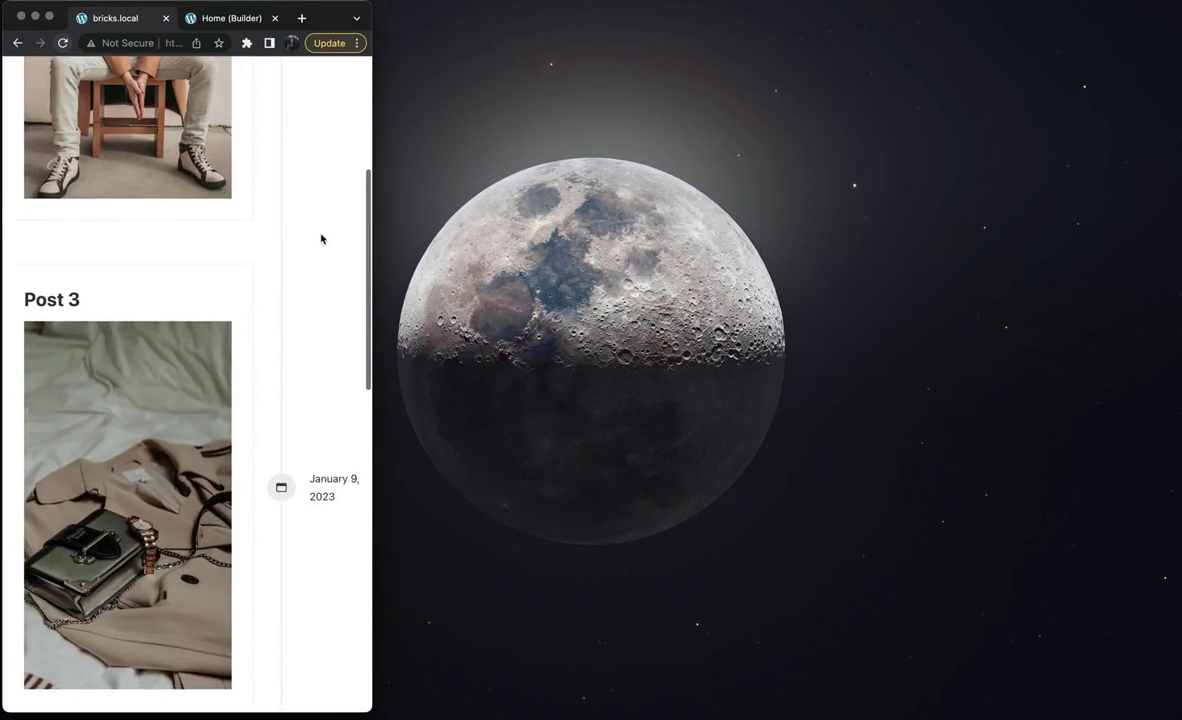
left_click_drag(371, 256, 1179, 304)
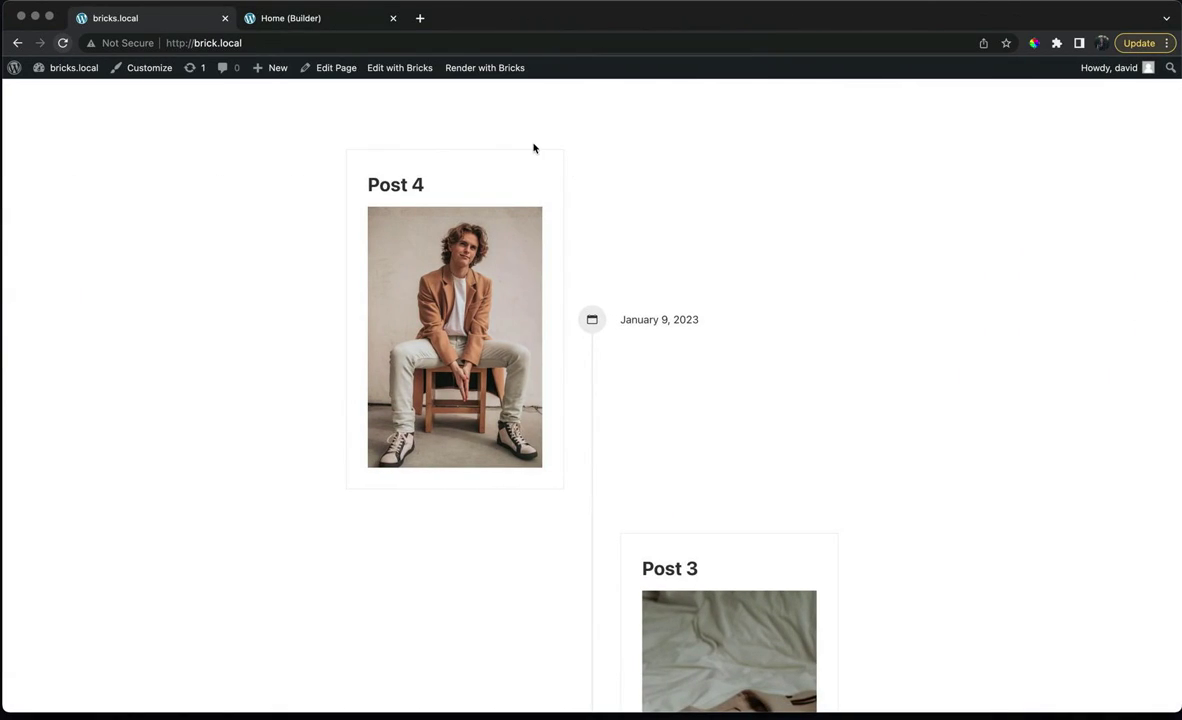
Step: In the builder, set the Section's left and right padding to 20 and check the result at the Mobile portrait breakpoint
left_click(304, 25)
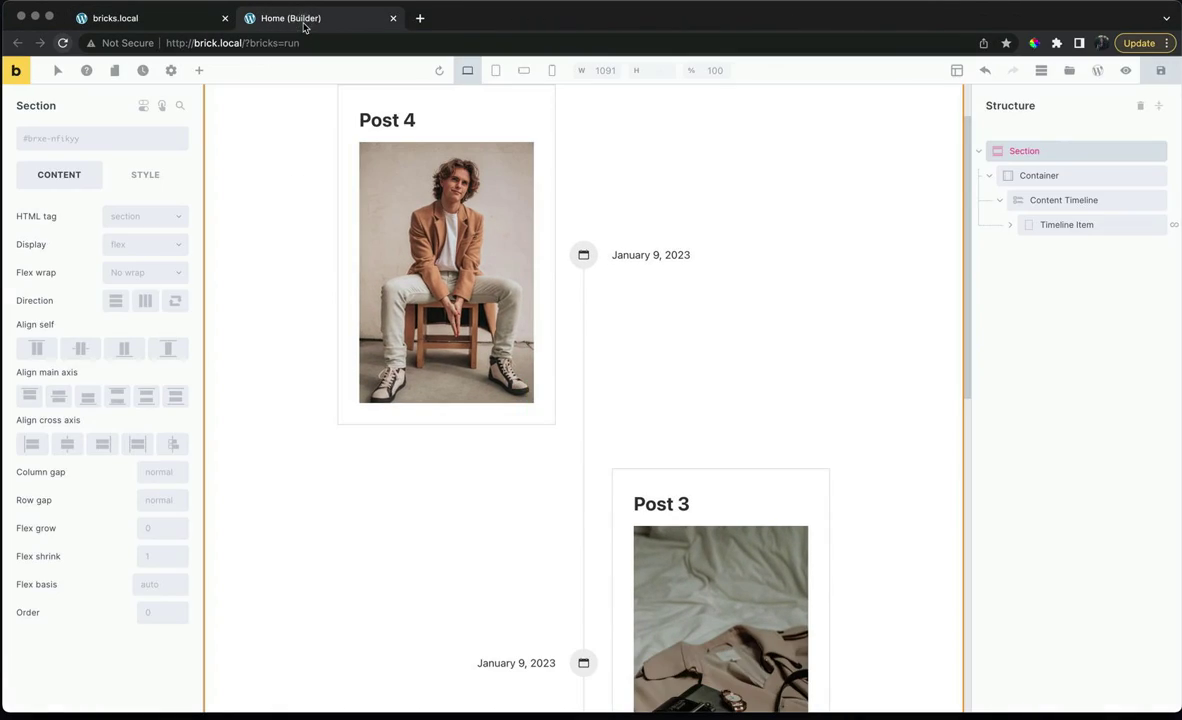
left_click(173, 175)
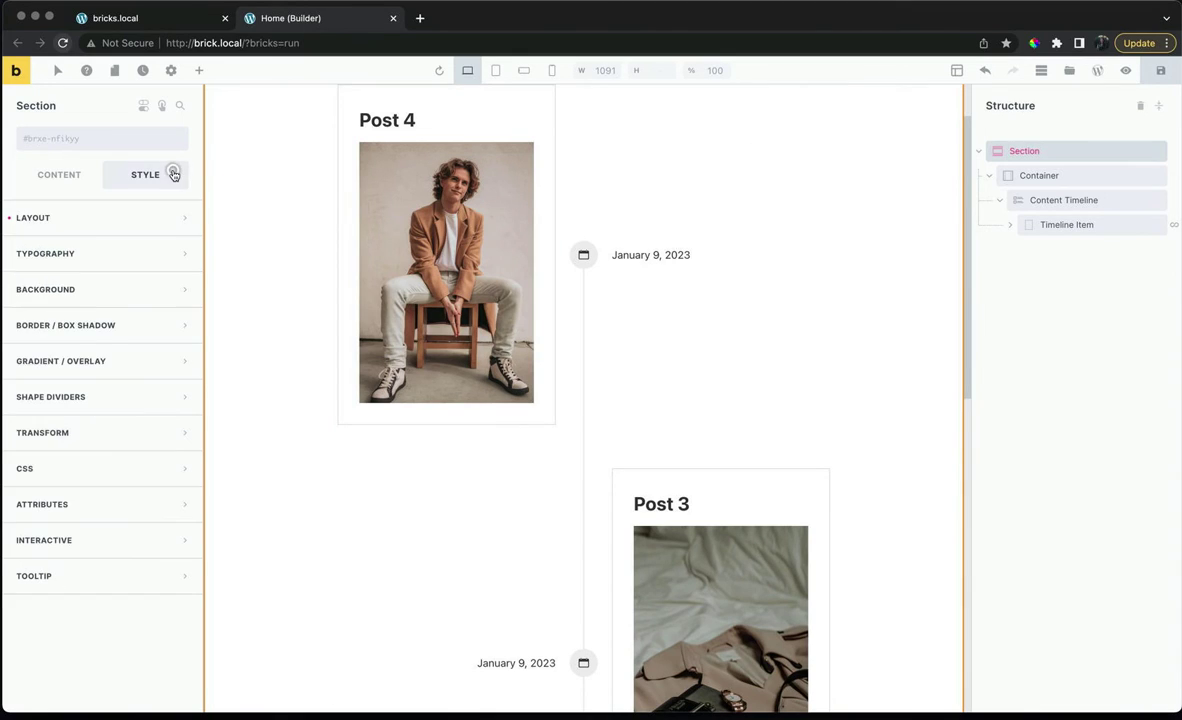
left_click(135, 218)
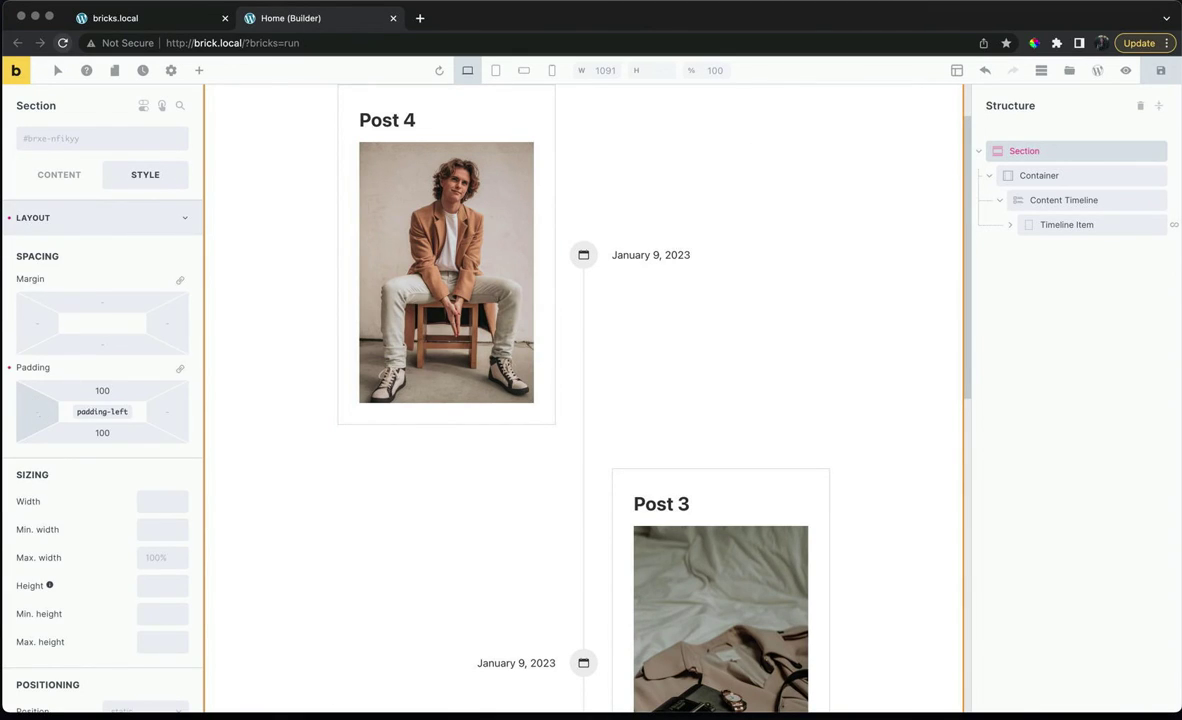
left_click(36, 409)
type("20")
key("Tab")
key("shift+Tab")
key("shift+Tab")
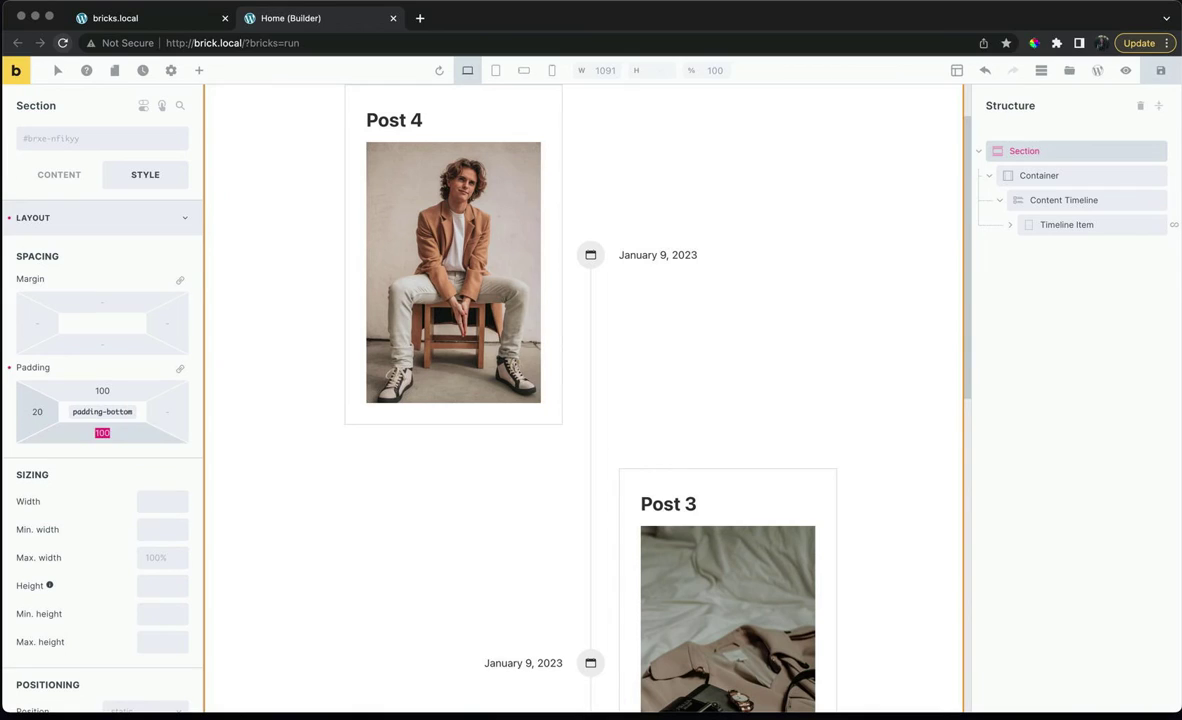
key("shift+Tab")
type("20")
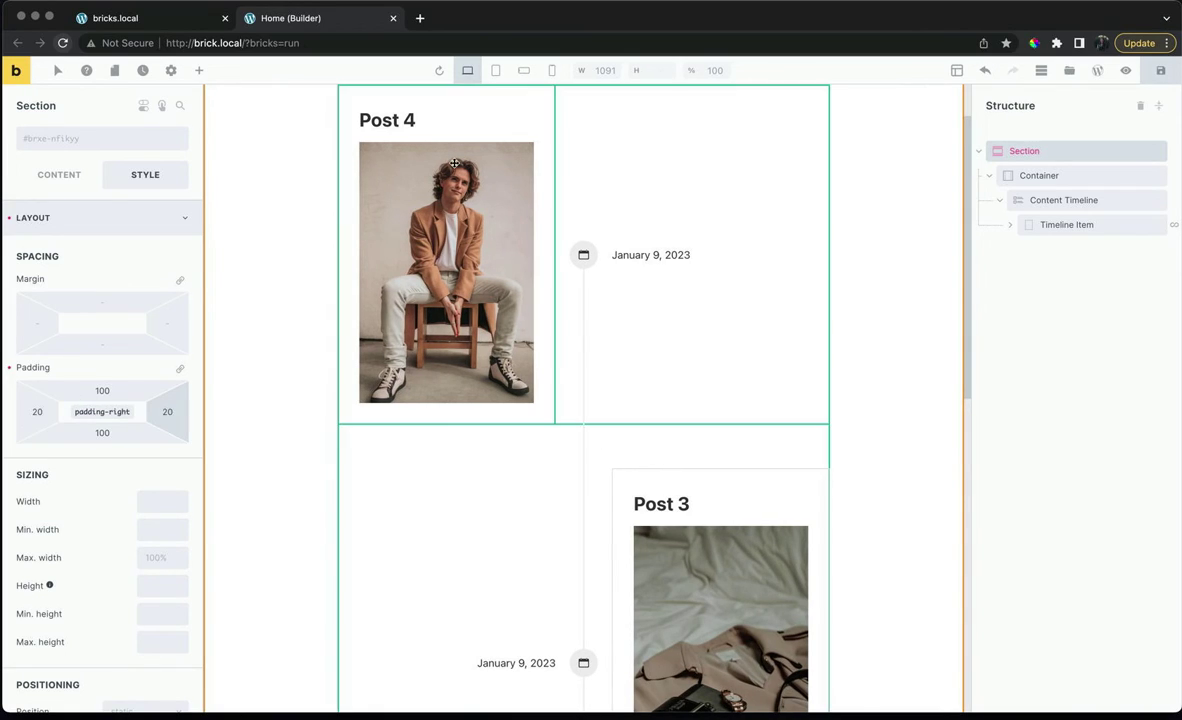
left_click(550, 69)
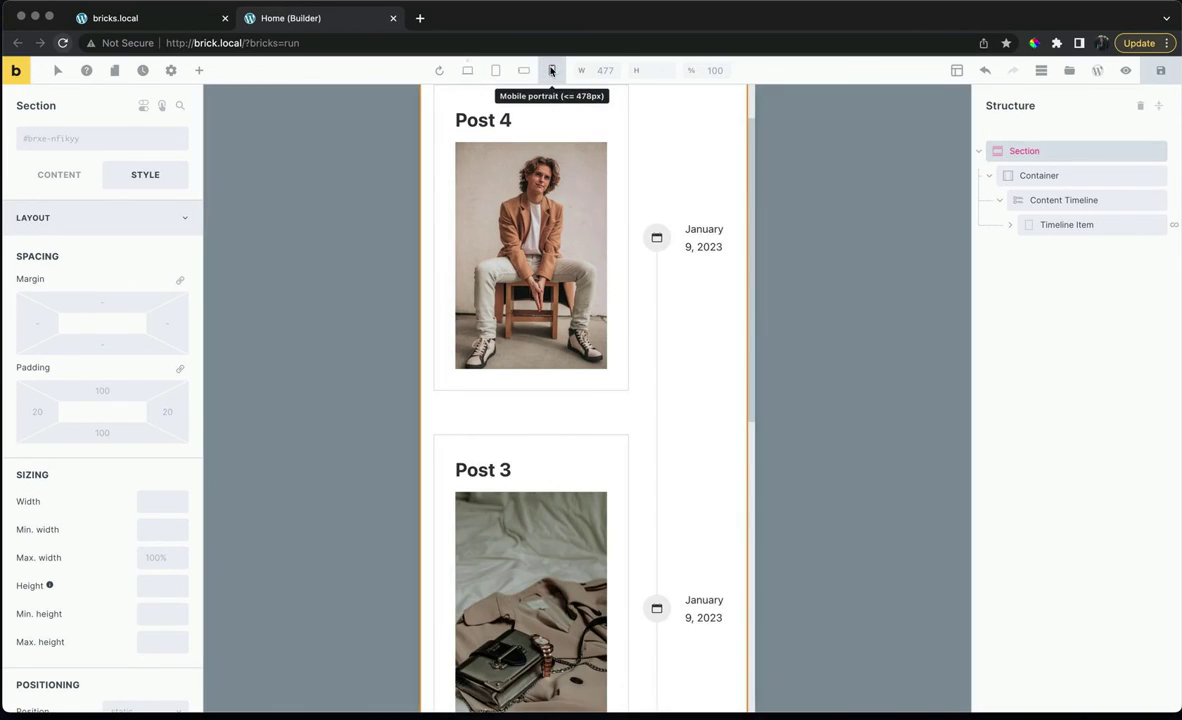
left_click(466, 70)
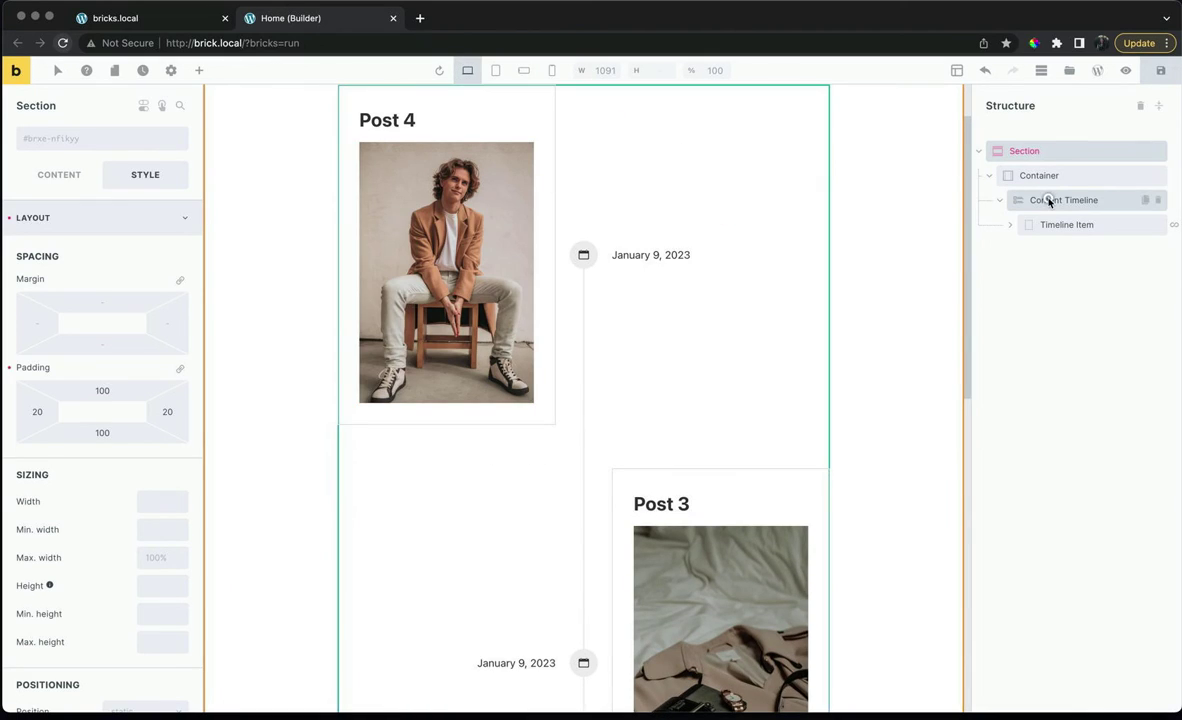
Step: Enable active styles for the Content Timeline at the desktop breakpoint
left_click(1050, 201)
left_click(58, 174)
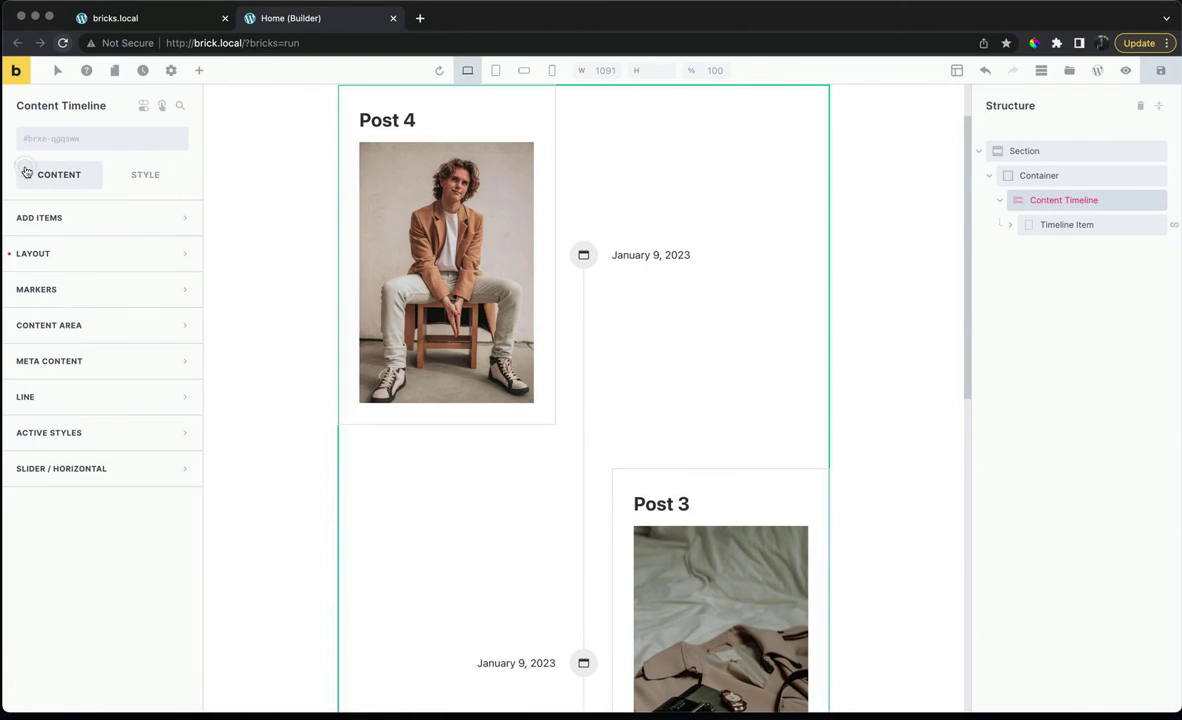
left_click(89, 432)
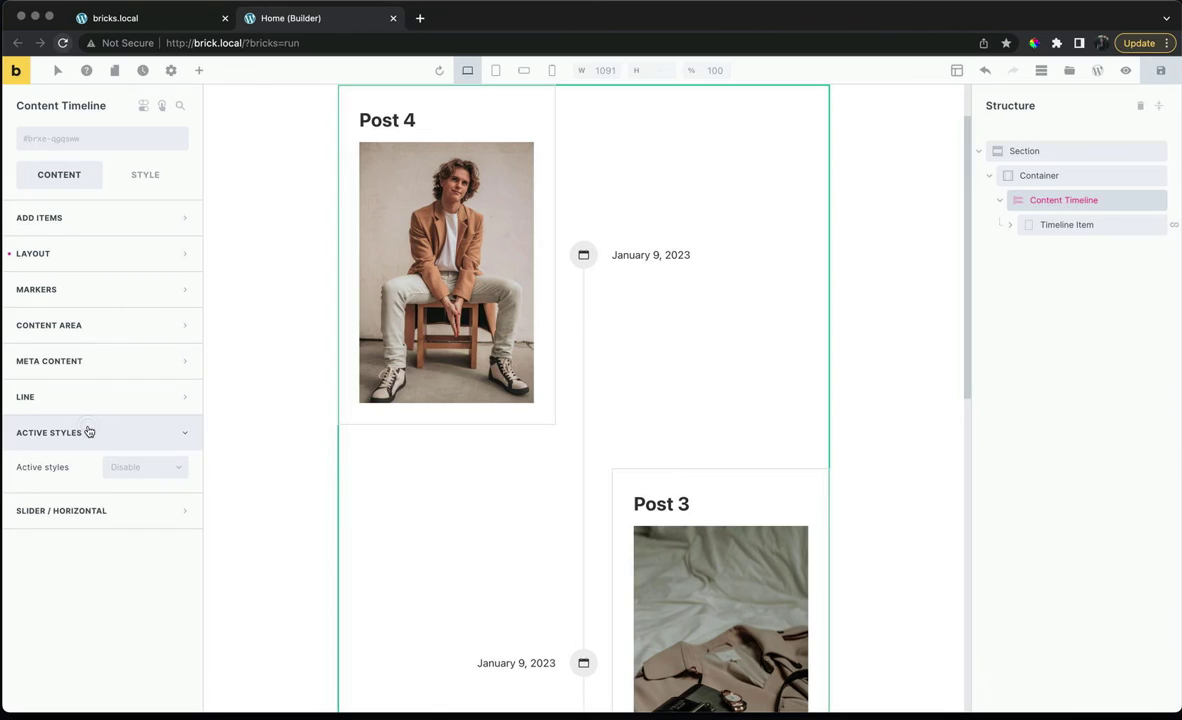
left_click(142, 469)
left_click(140, 489)
left_click(145, 452)
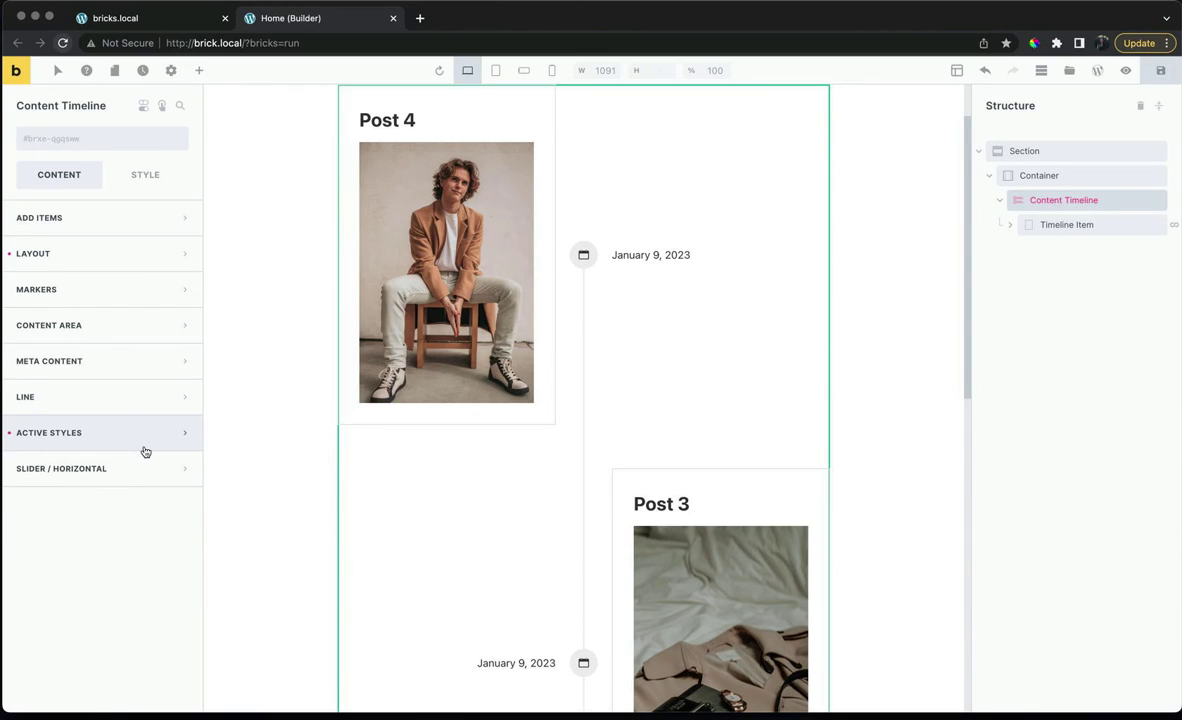
Step: Set the markers' active background to the near-black palette color and their active color to white (#ffffff)
left_click(149, 300)
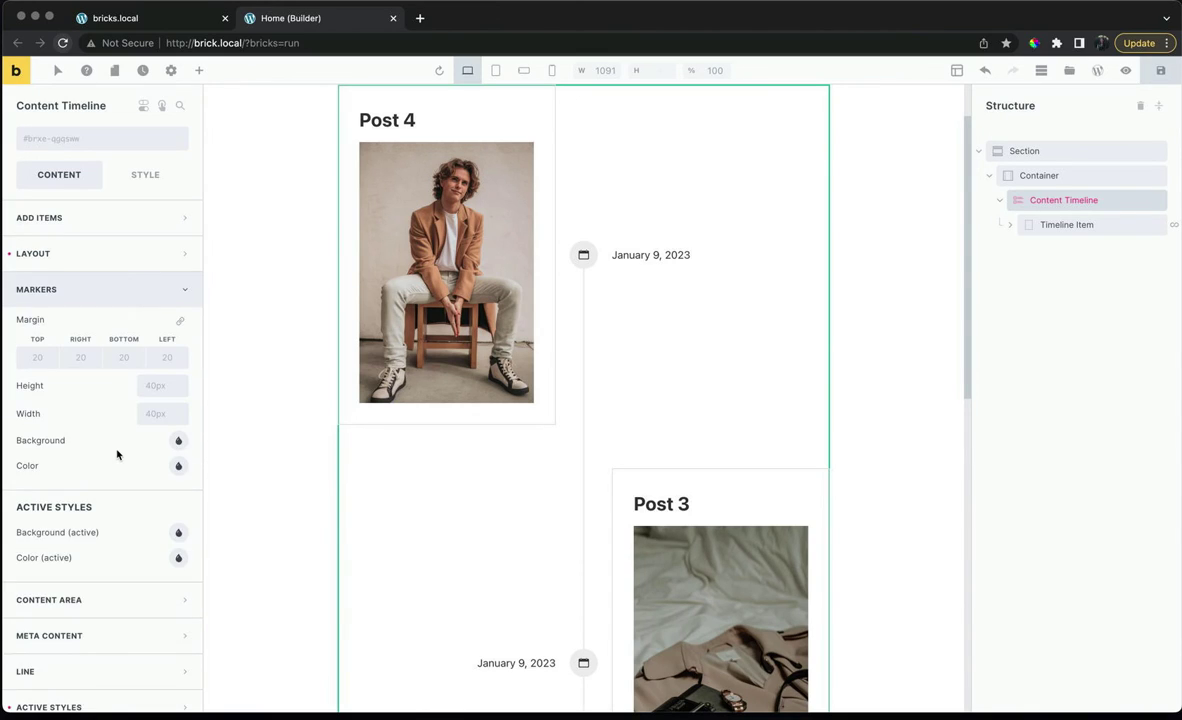
scroll(116, 455, "down", 1)
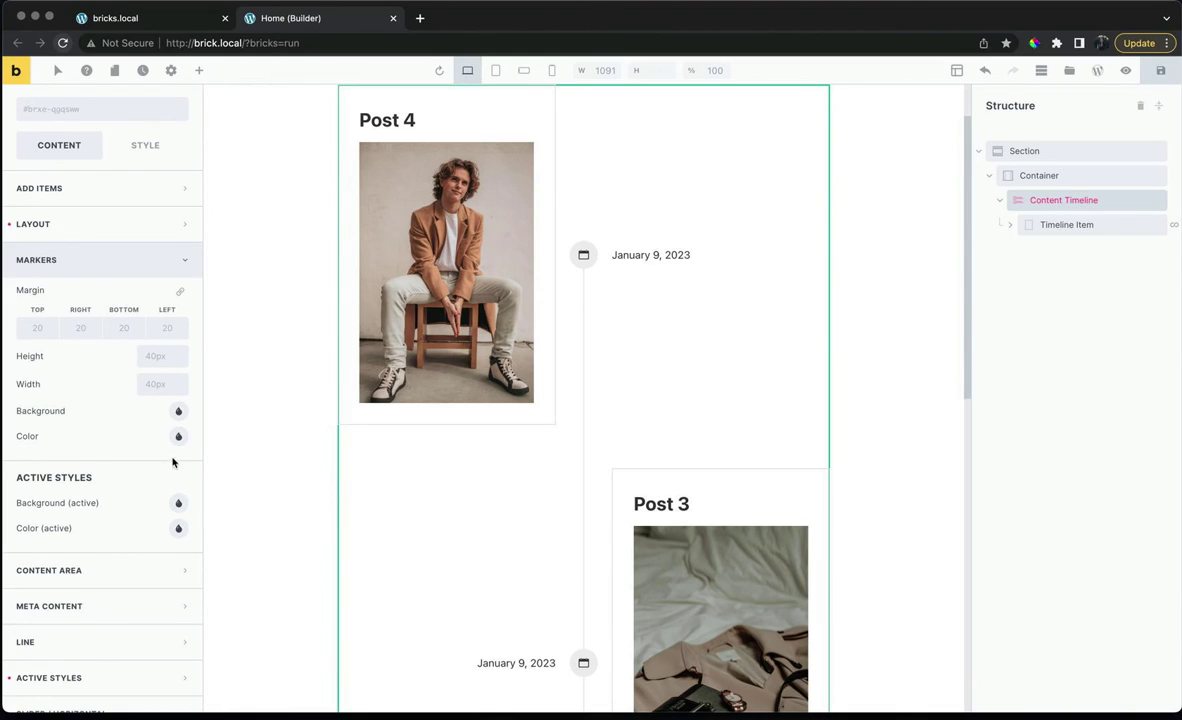
left_click(179, 500)
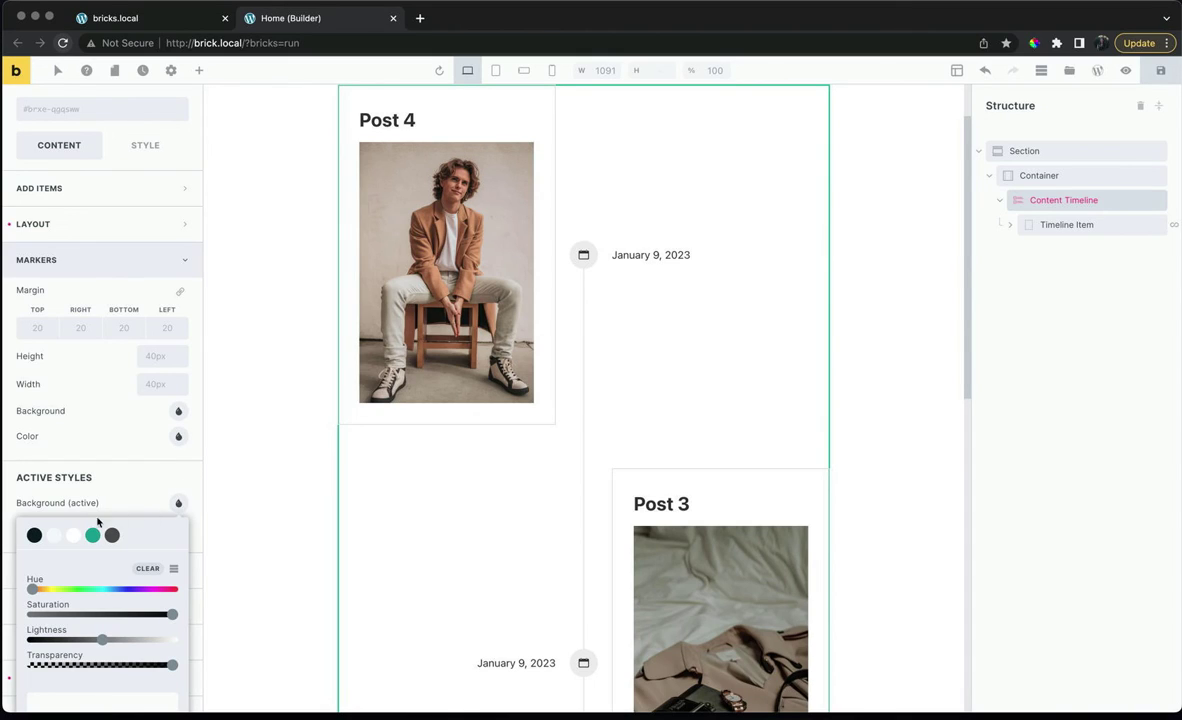
left_click(37, 536)
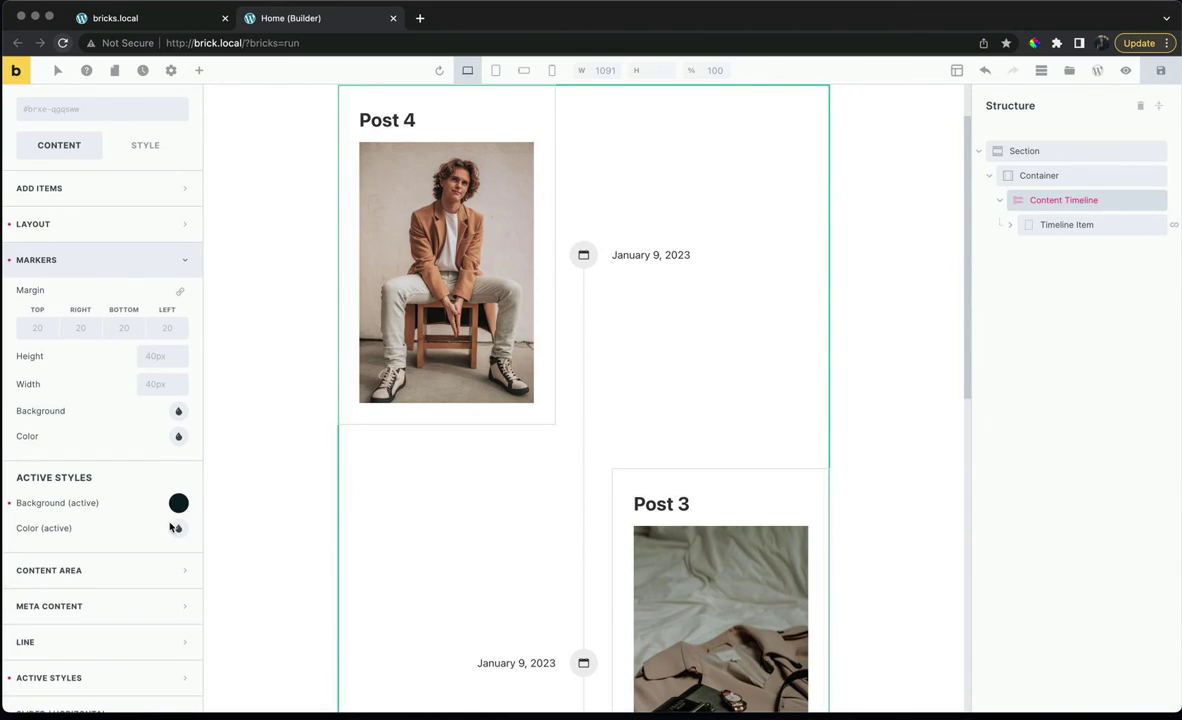
left_click(179, 531)
left_click(73, 560)
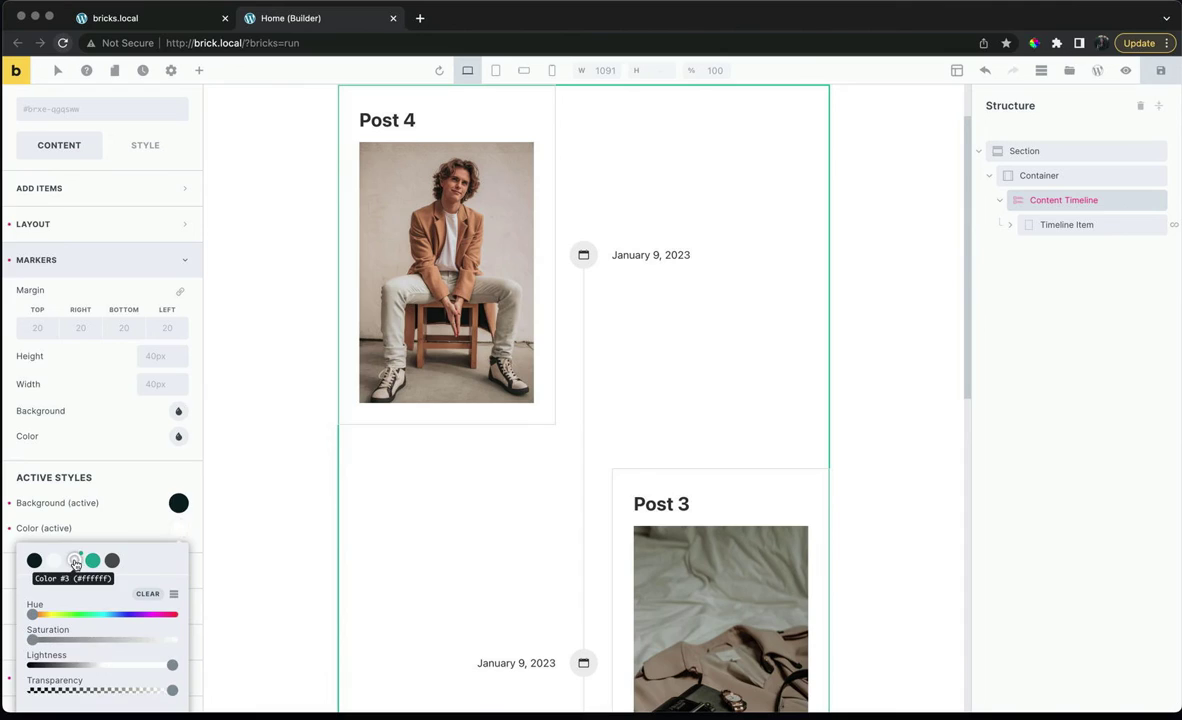
left_click(131, 270)
Step: Set the timeline's line color to #f5f9fa and its active line color to the near-black palette color
left_click(120, 397)
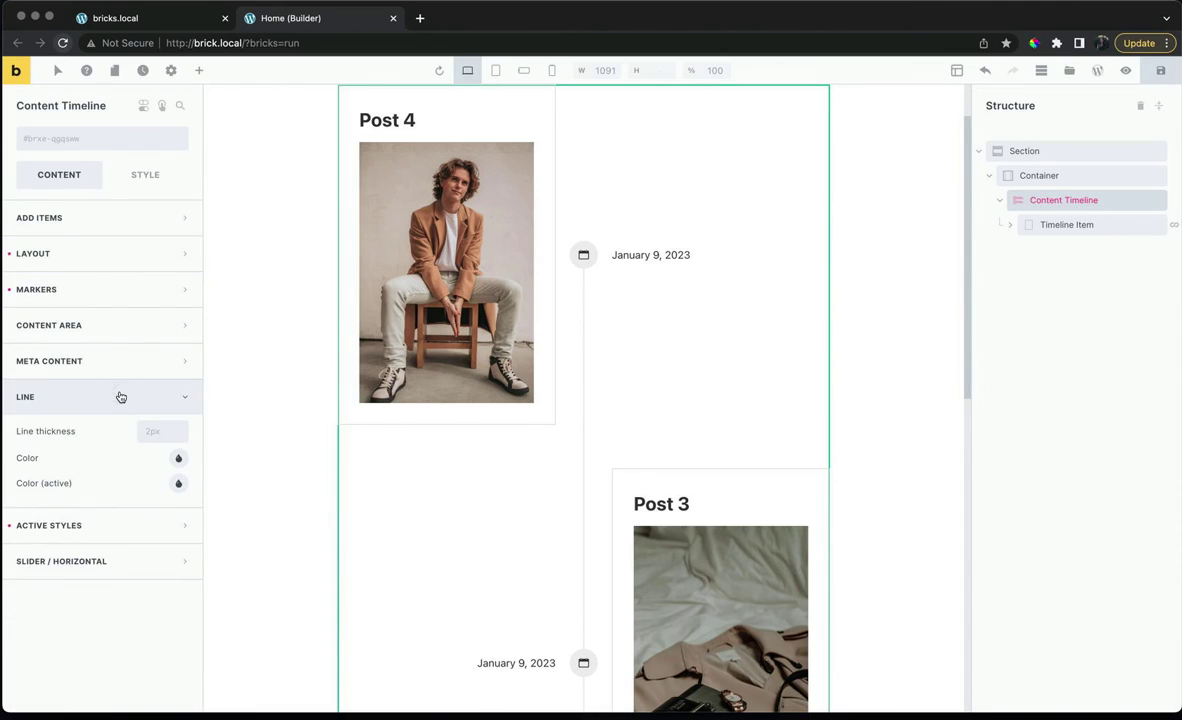
left_click(176, 459)
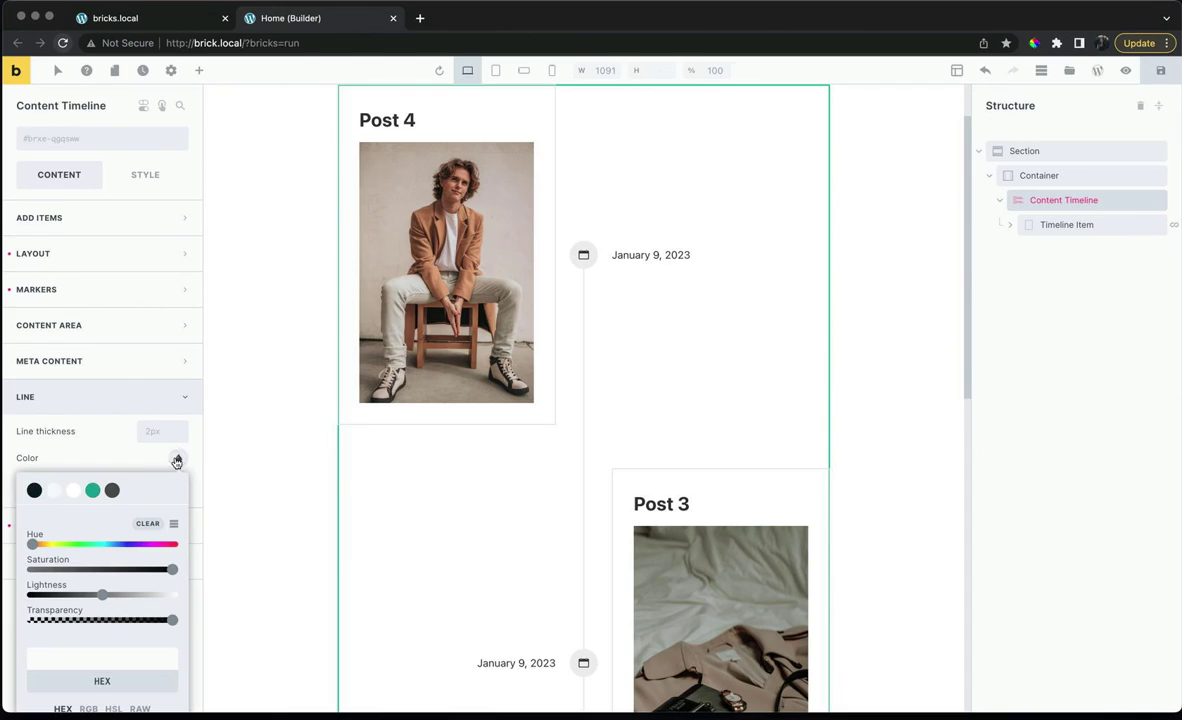
left_click(58, 495)
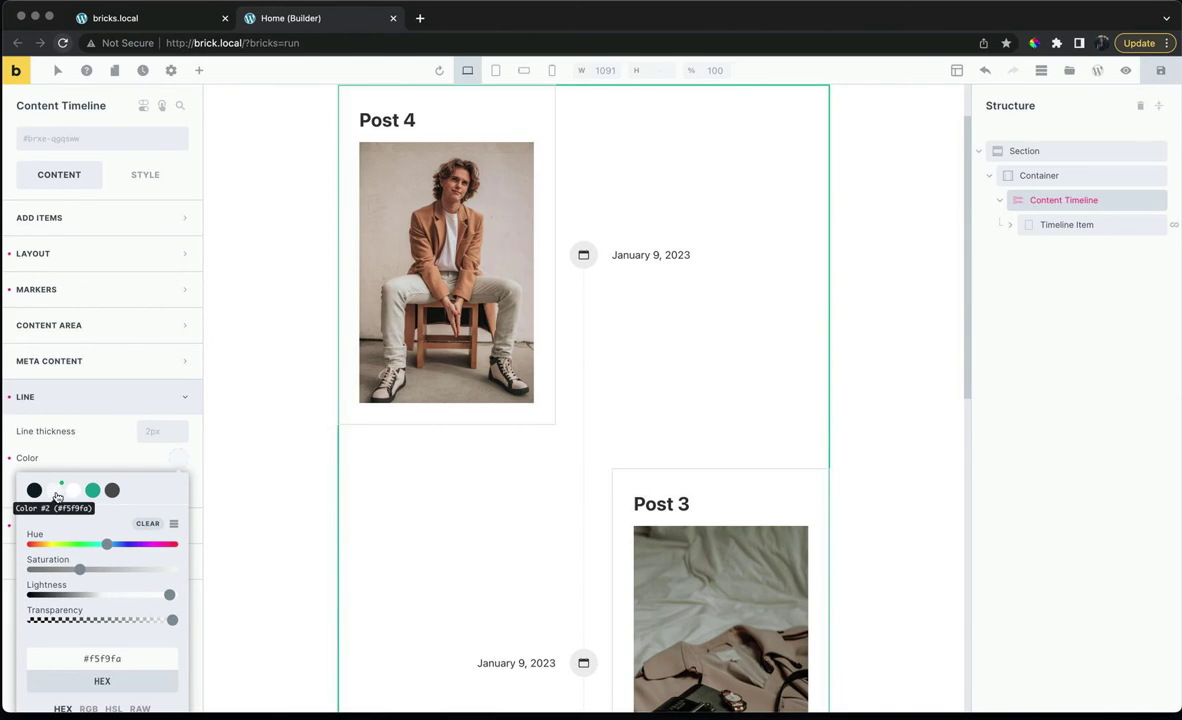
left_click(174, 459)
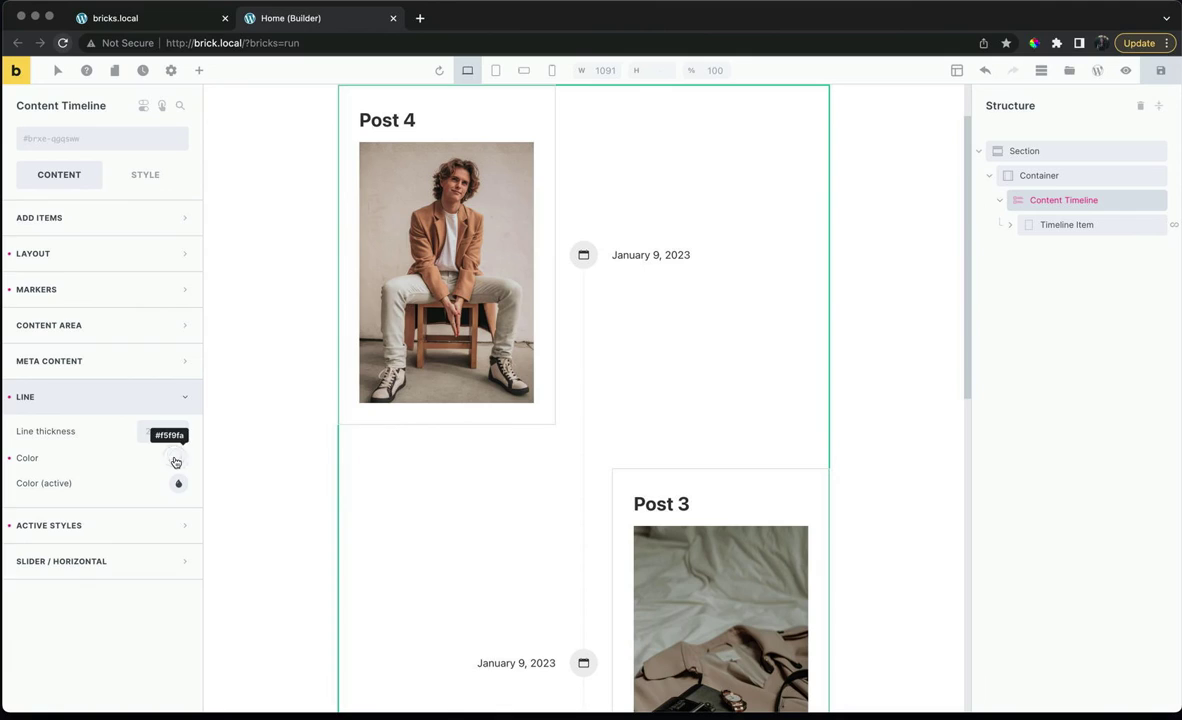
left_click(176, 487)
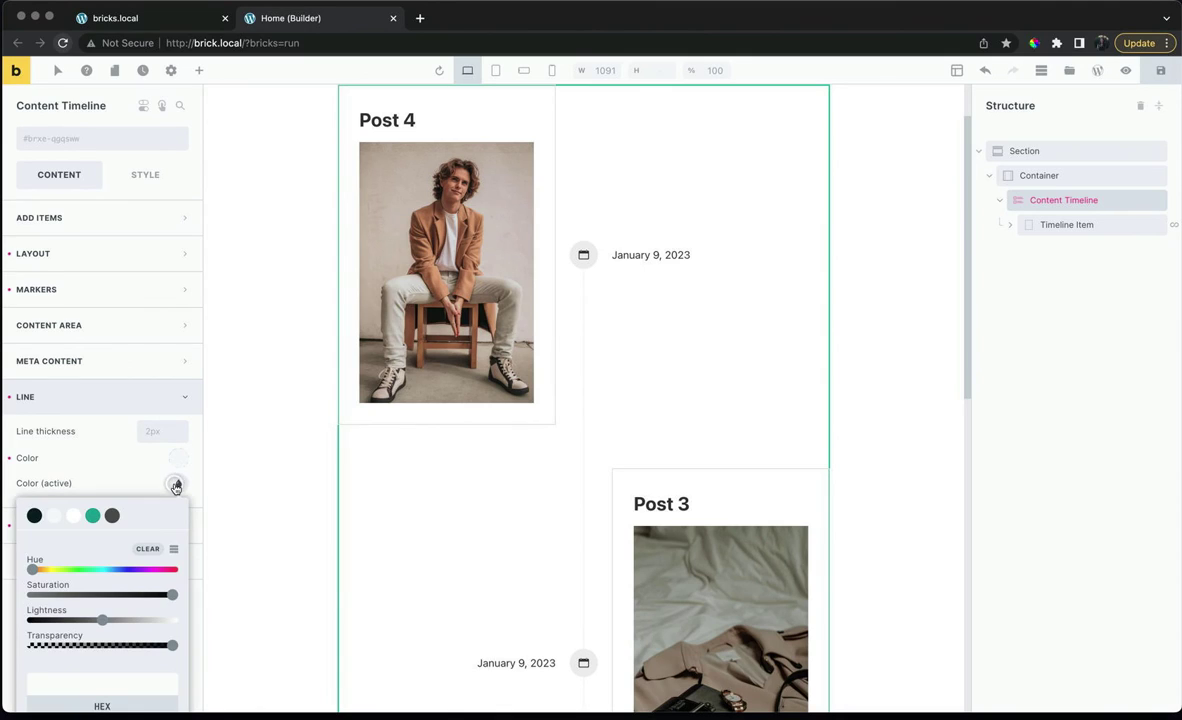
left_click(34, 516)
left_click(112, 487)
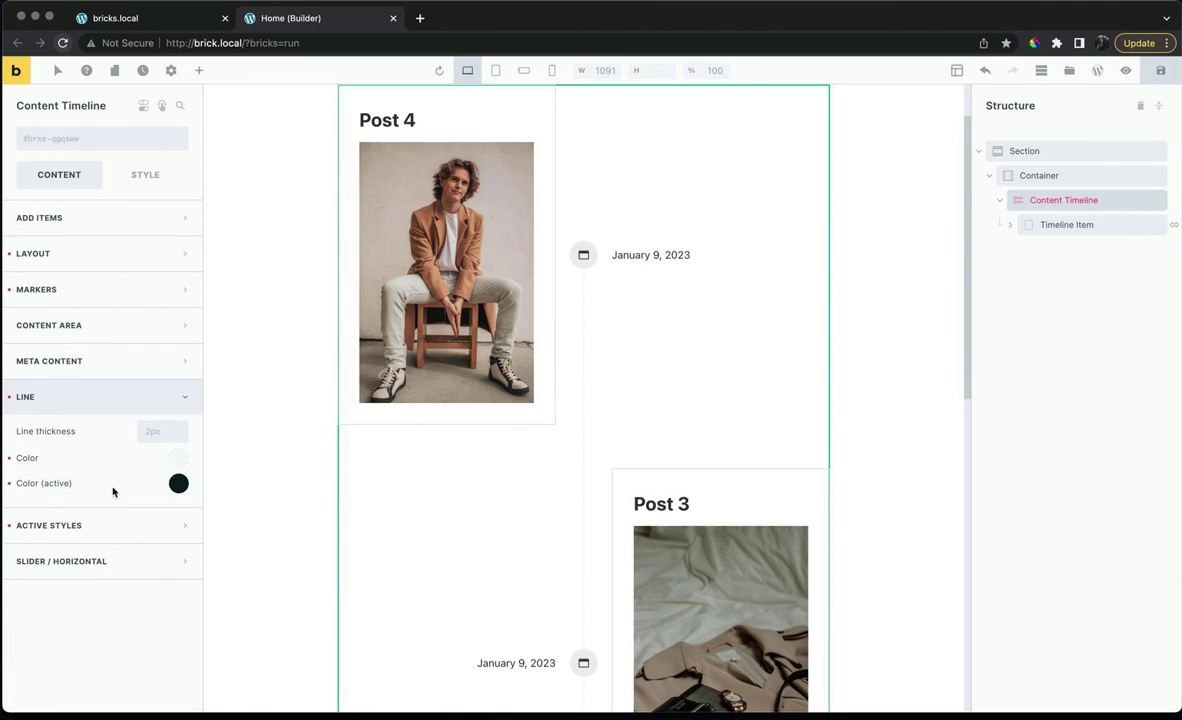
Step: Save the page, reload the bricks.local front end and check the timeline's active marker and line styles along the posts
left_click(1164, 76)
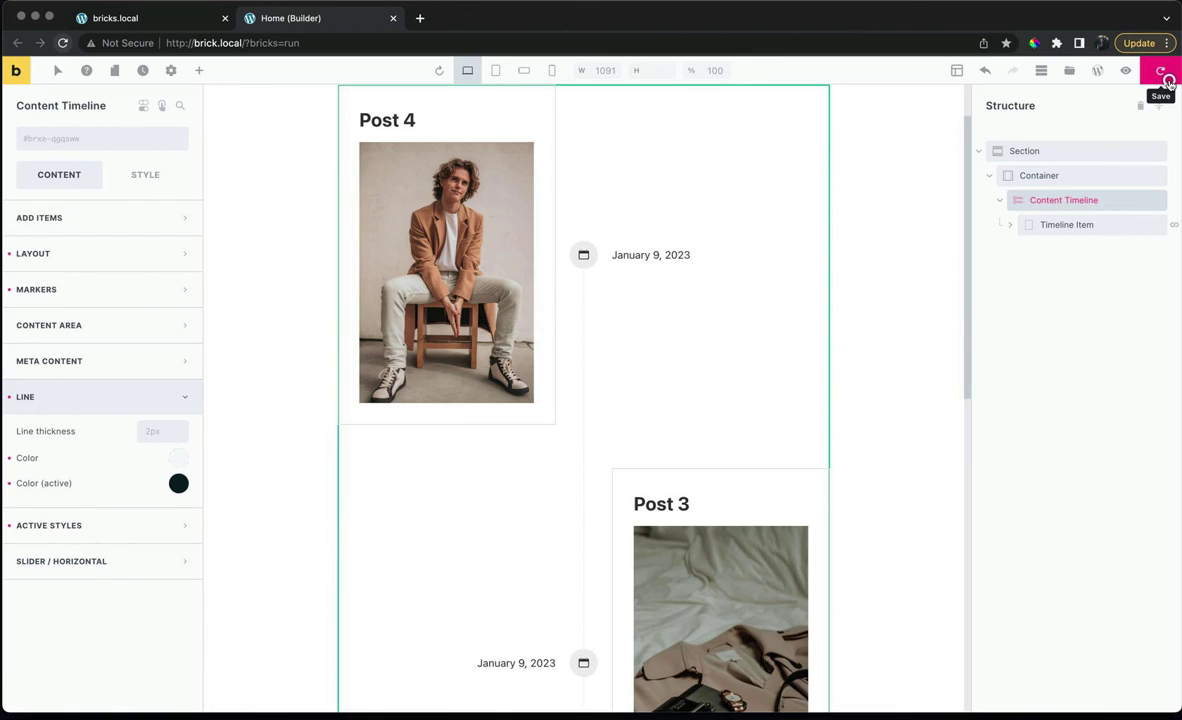
left_click(190, 17)
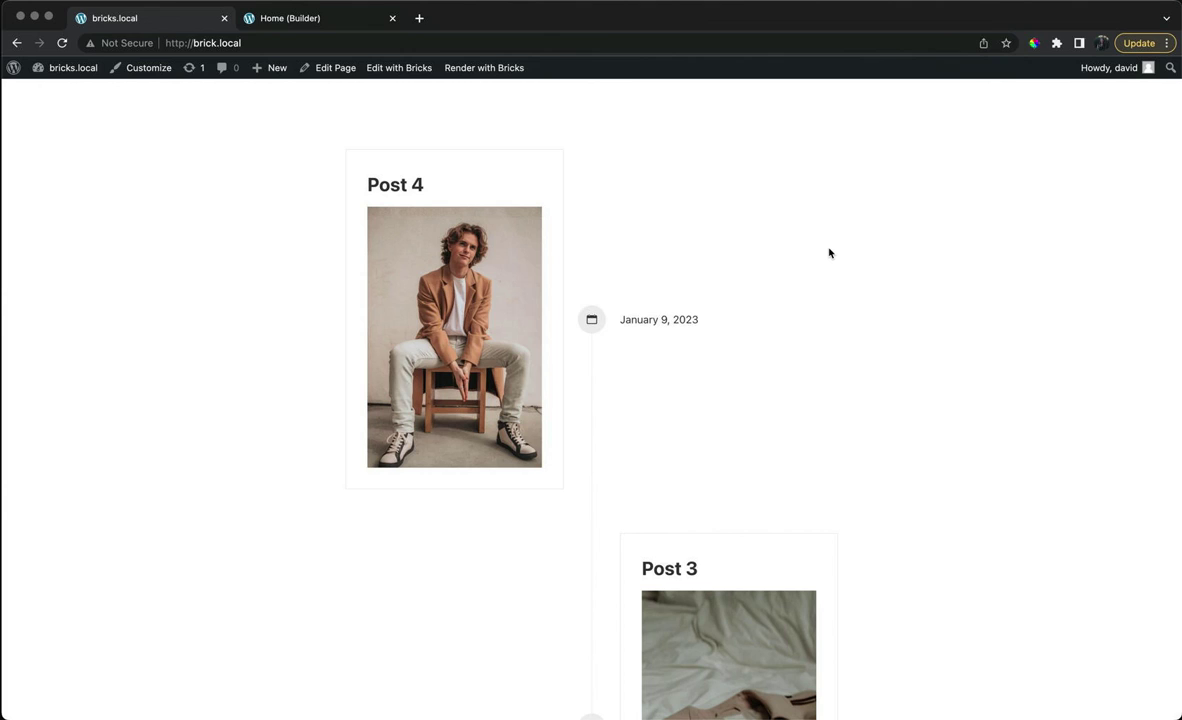
left_click(350, 37)
key("Return")
scroll(769, 240, "down", 3)
scroll(769, 240, "down", 5)
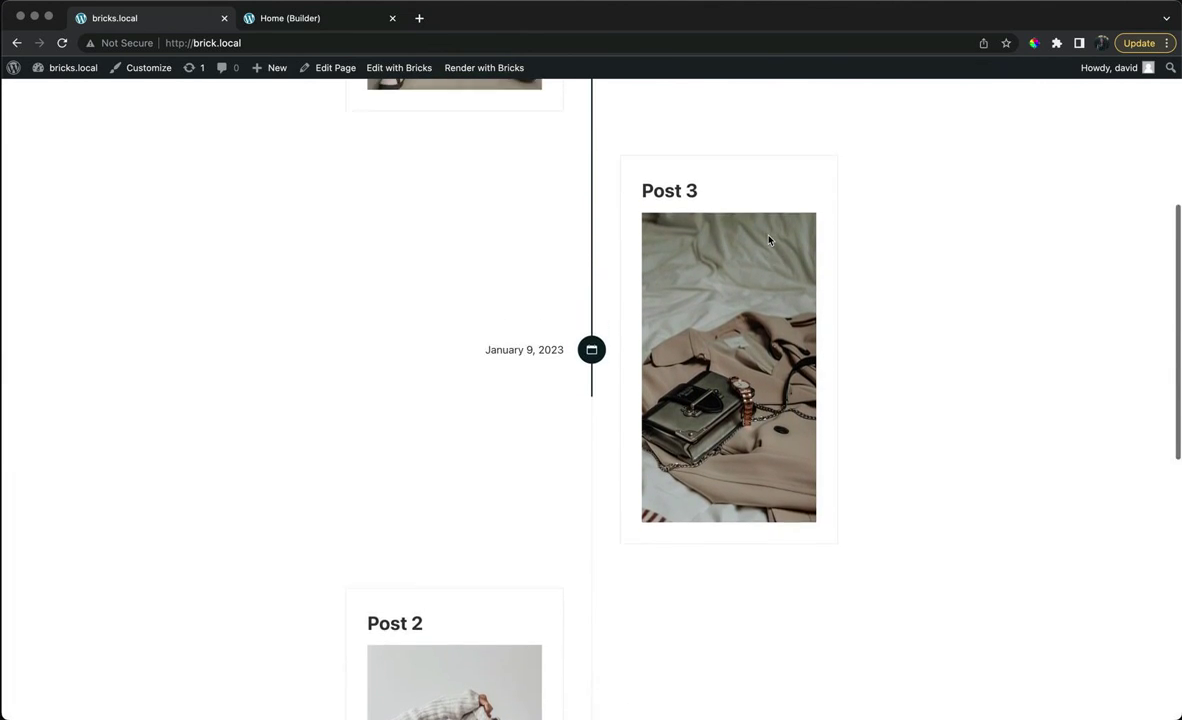
scroll(769, 240, "up", 5)
Step: Narrow the browser window to mobile width and examine the timeline's active markers and line across all posts
left_click_drag(1180, 245, 346, 181)
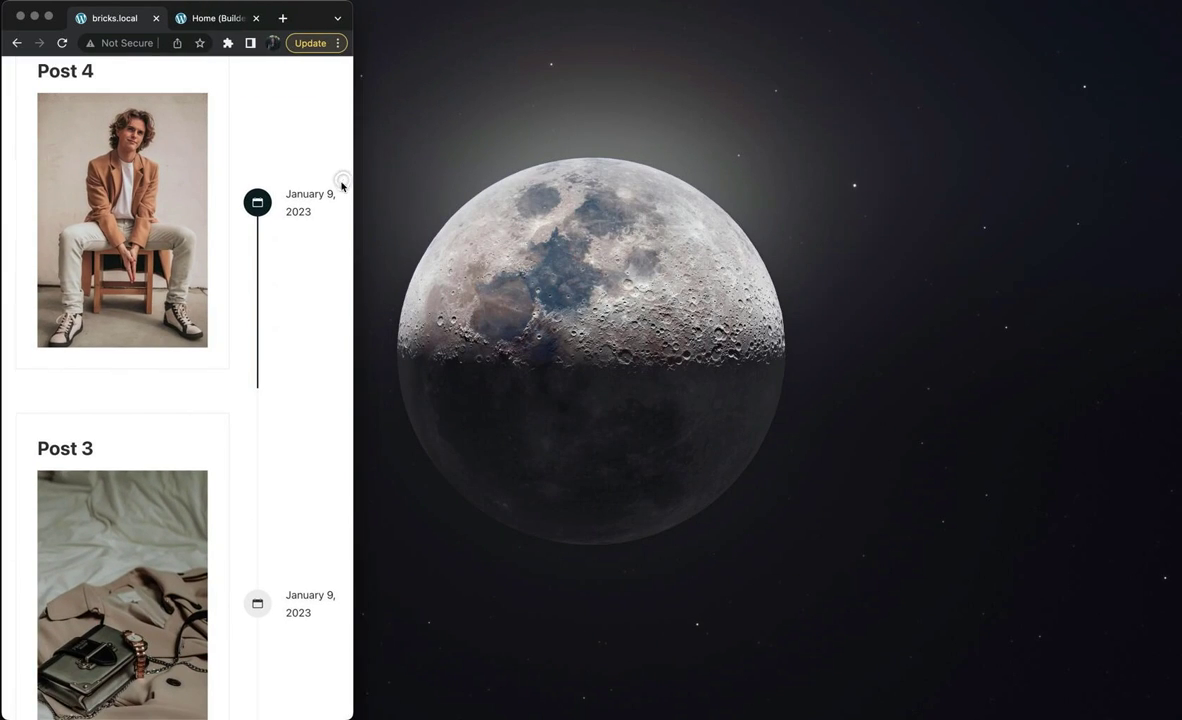
scroll(311, 233, "down", 4)
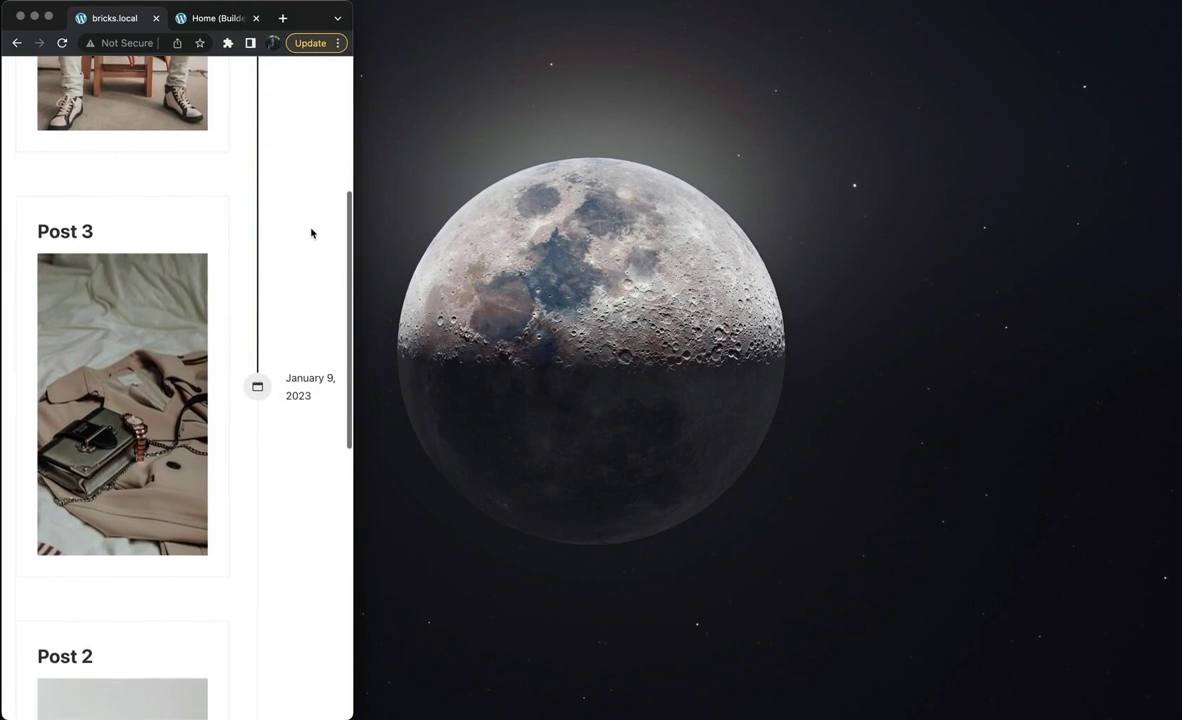
scroll(311, 233, "down", 8)
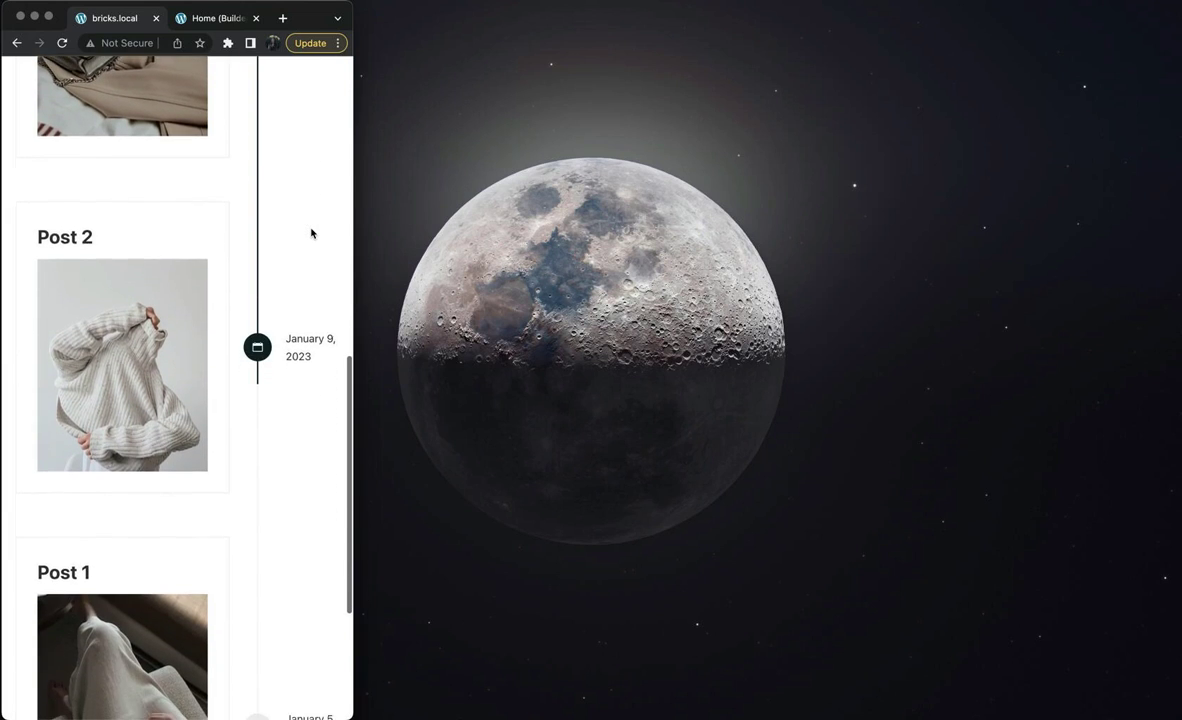
scroll(311, 233, "up", 12)
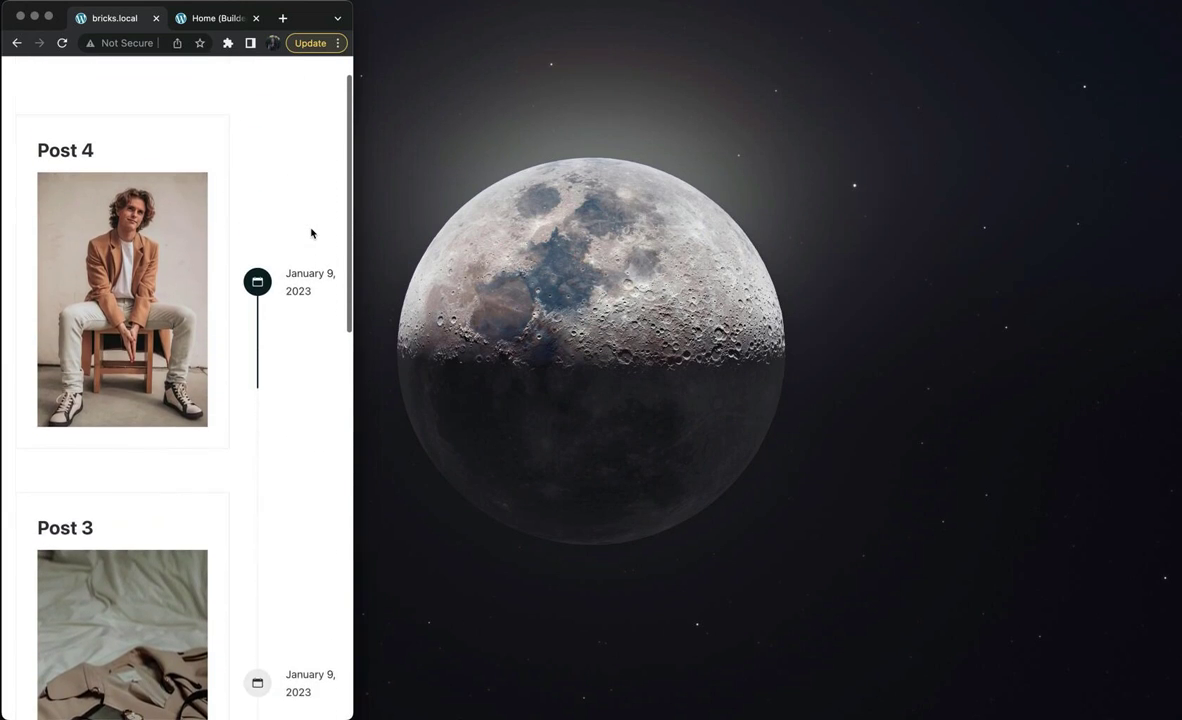